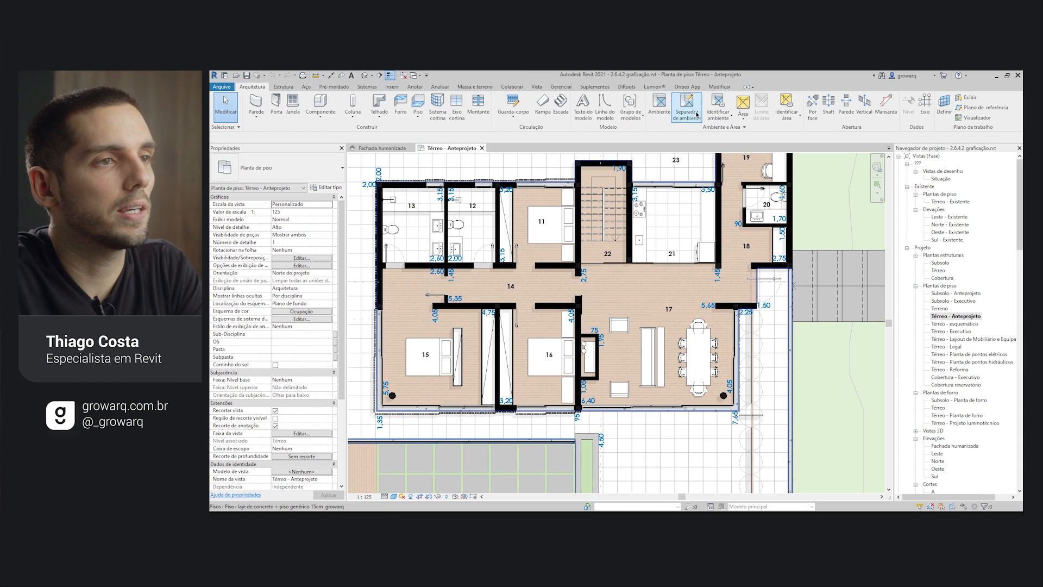
Step: Preview the room tag over the living and dining room and the circulation to read their names and areas
click(717, 109)
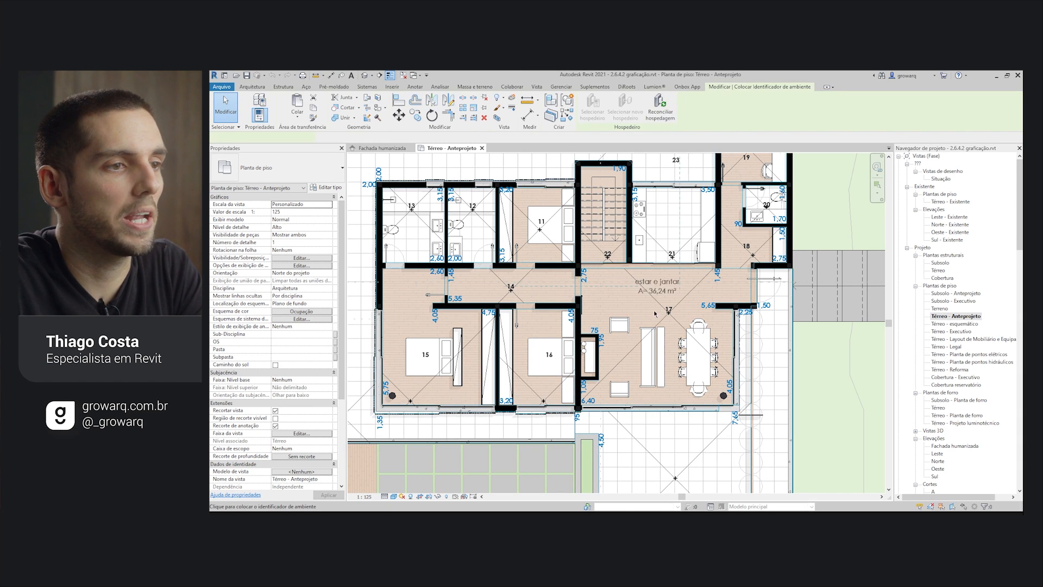
scroll(630, 298, up, 2)
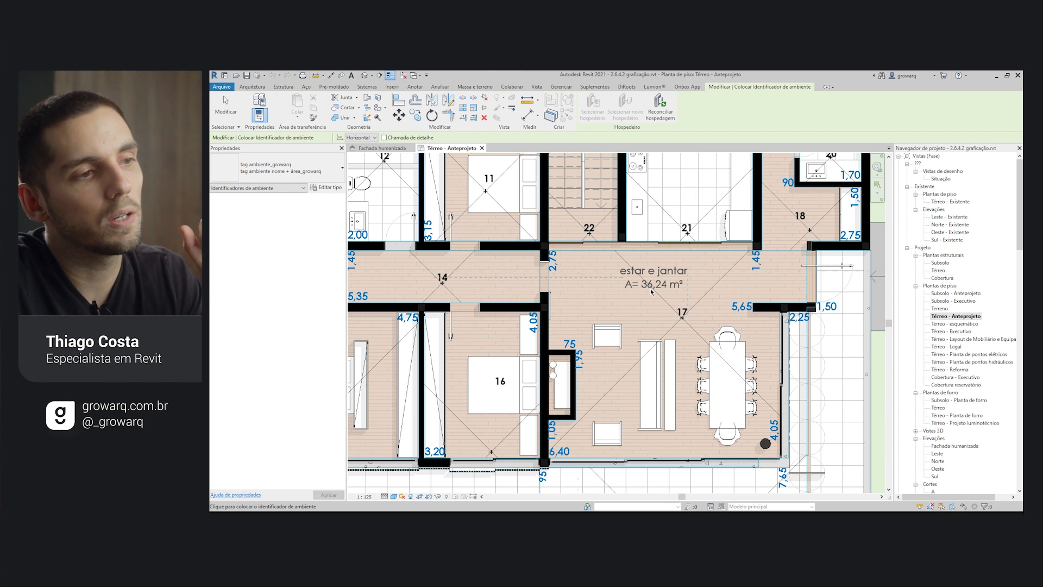
middle_drag(652, 292, 817, 315)
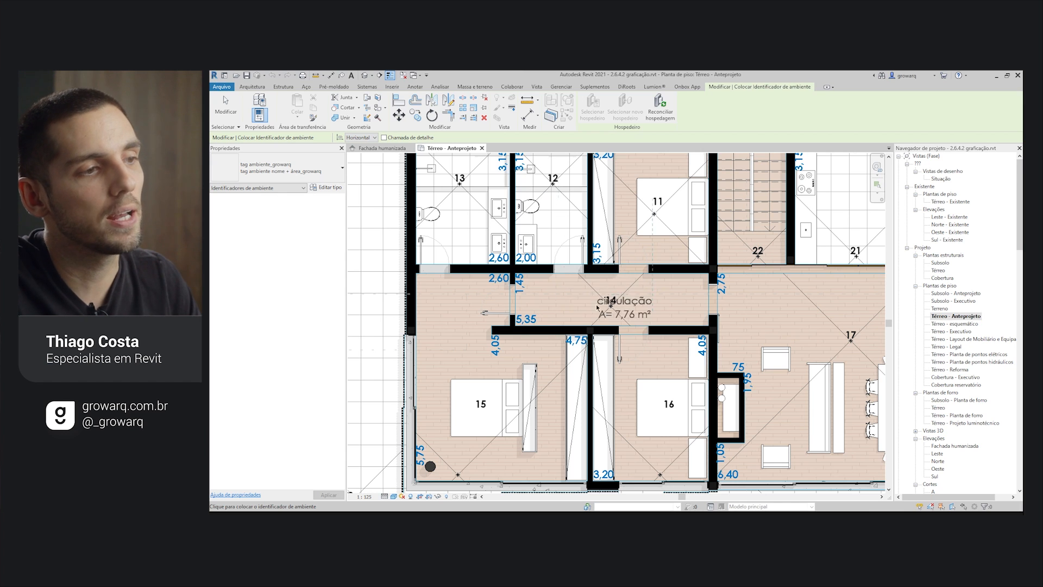
scroll(610, 313, down, 2)
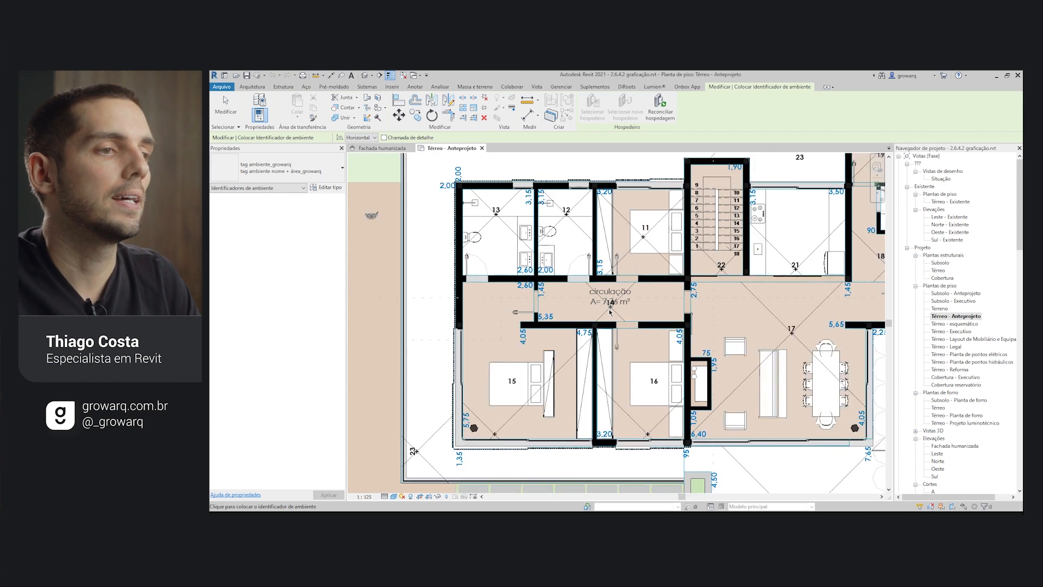
key(Escape)
scroll(610, 313, down, 1)
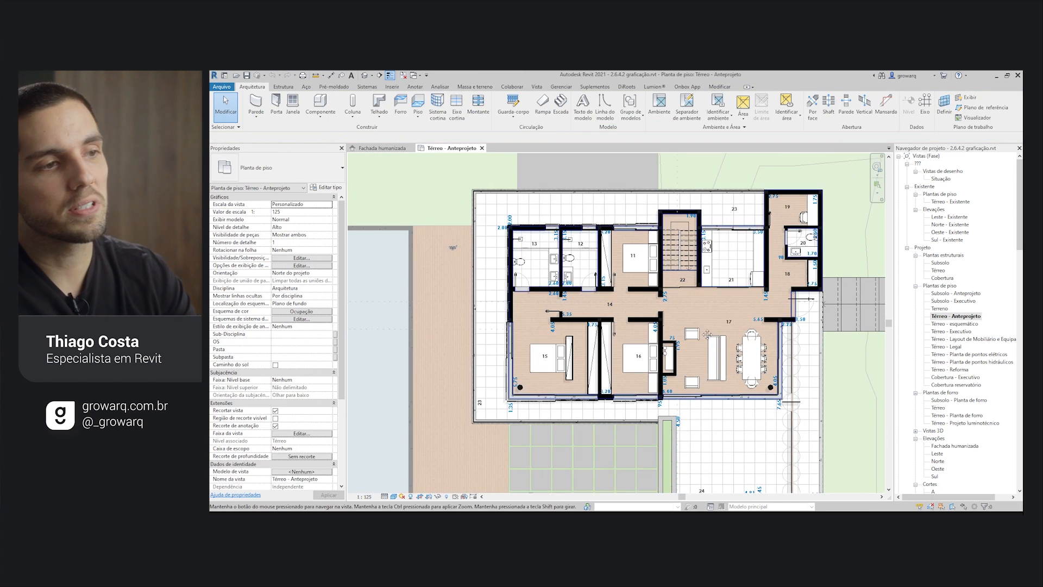
middle_drag(704, 332, 666, 320)
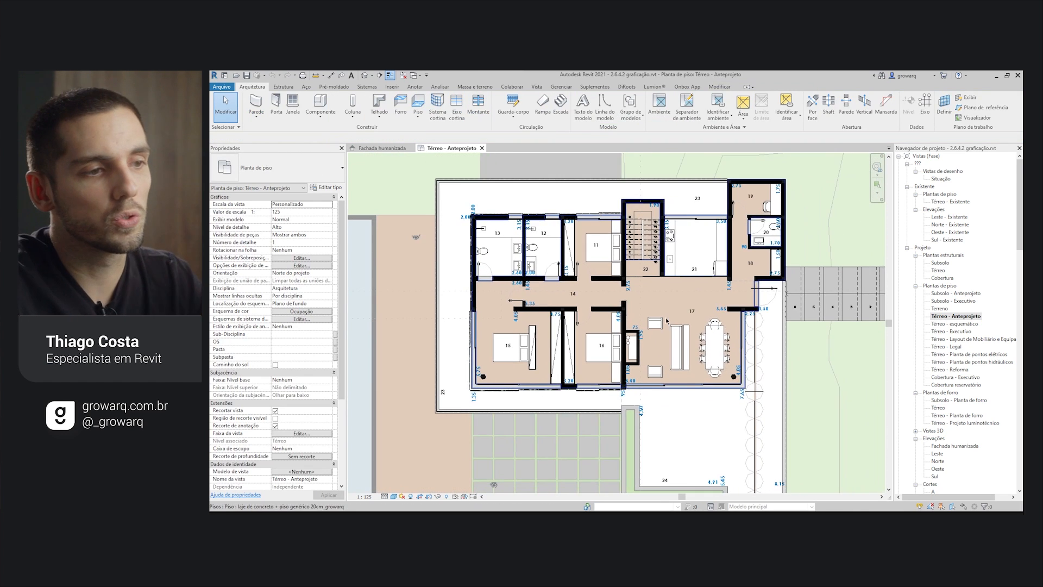
Step: Draw a solid black filled region of about 68 m² over the bathrooms, bedroom 11, circulation and staircase
click(415, 87)
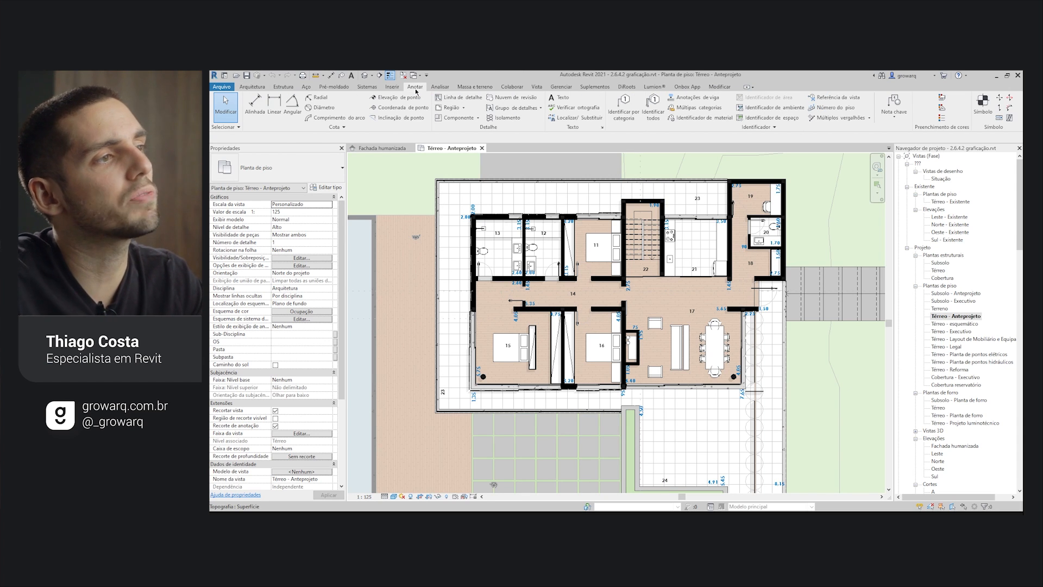
click(463, 108)
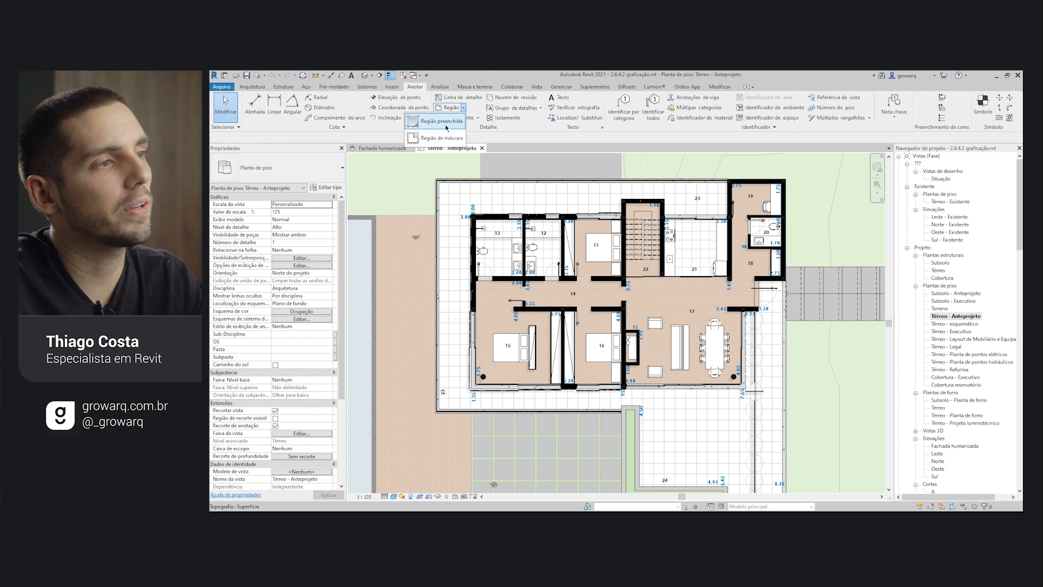
click(443, 121)
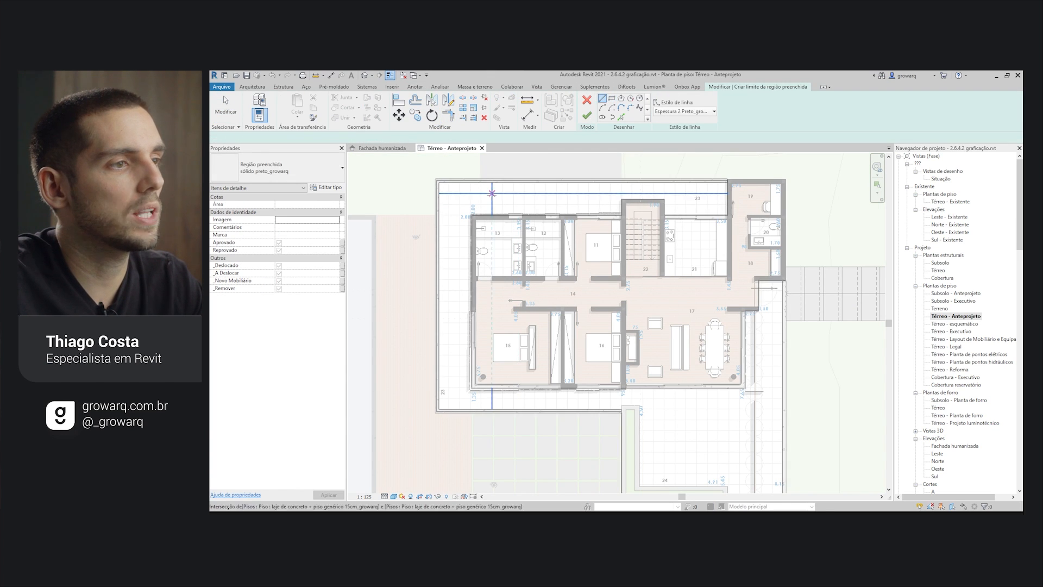
click(475, 217)
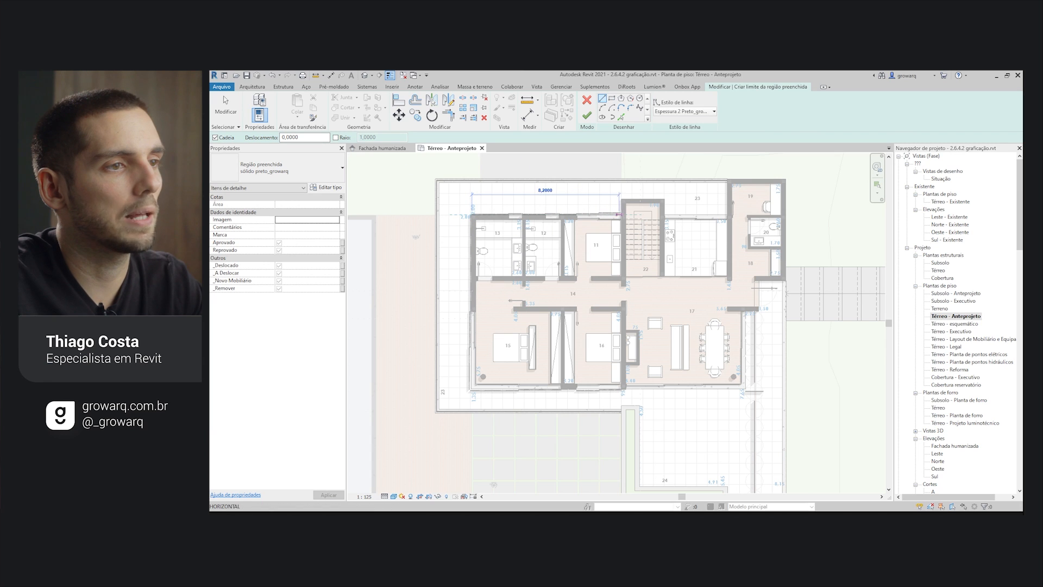
click(623, 193)
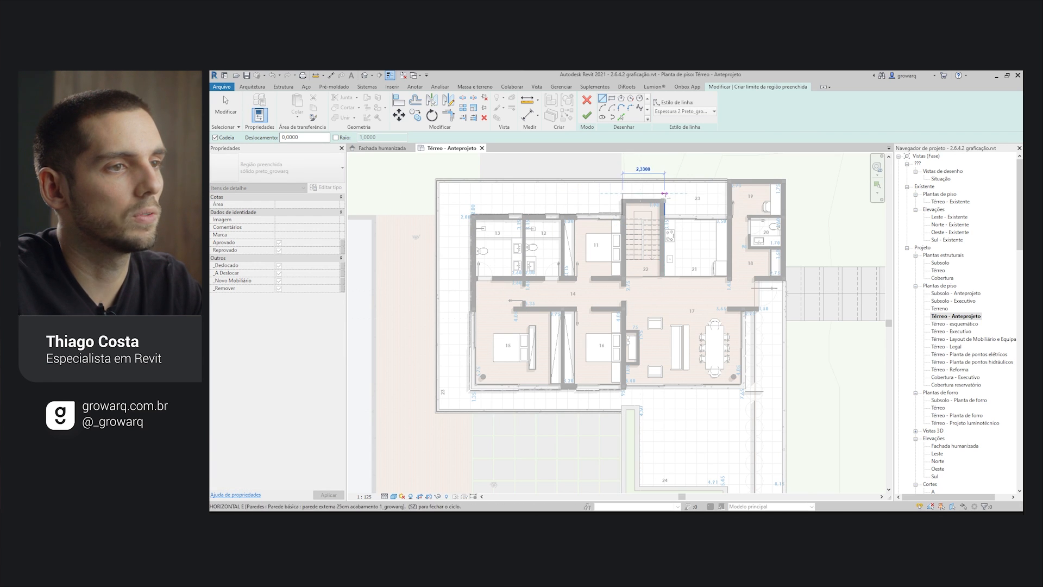
click(665, 199)
click(664, 325)
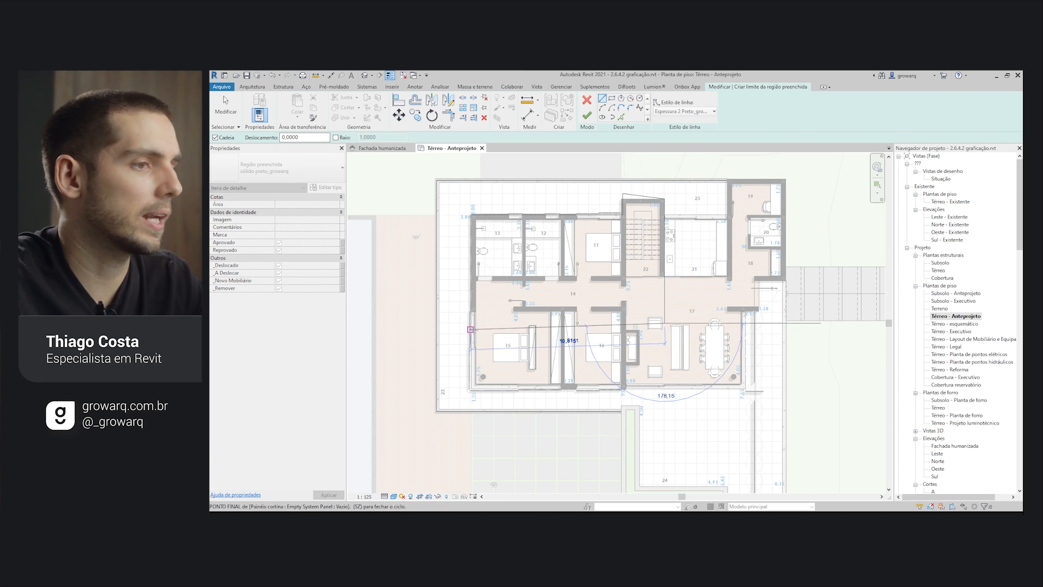
click(474, 330)
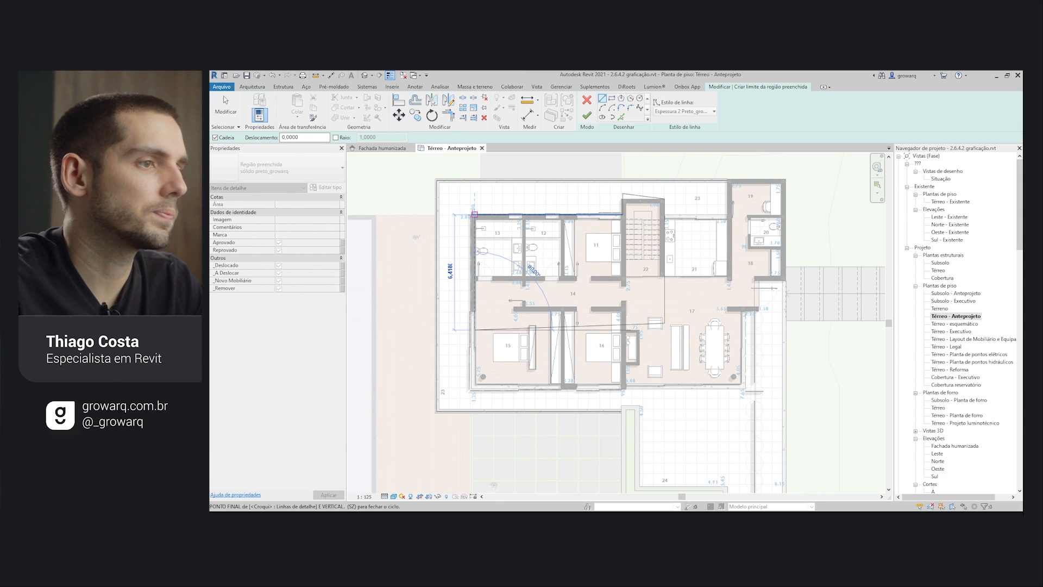
click(475, 215)
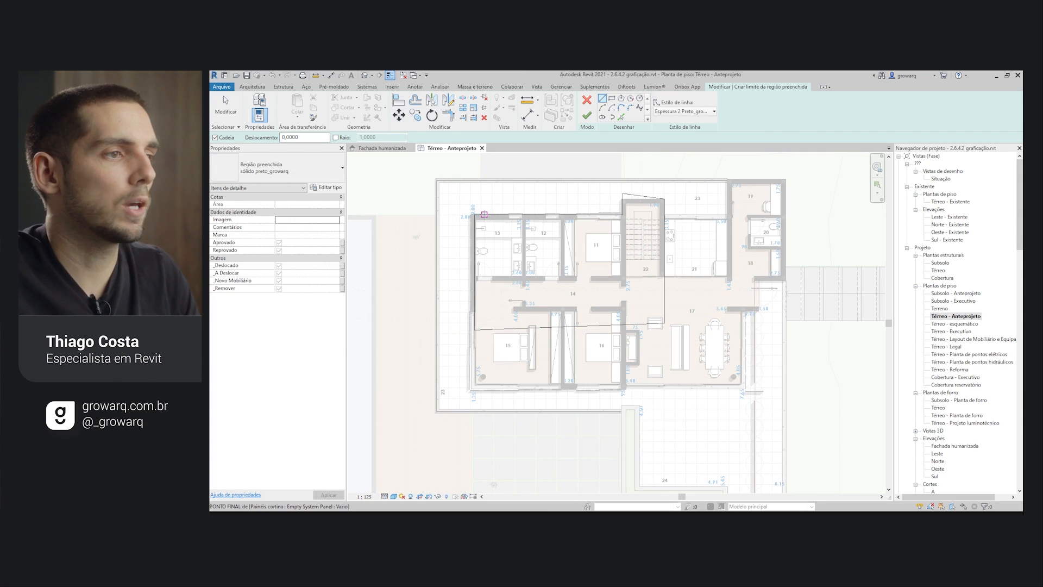
key(Escape)
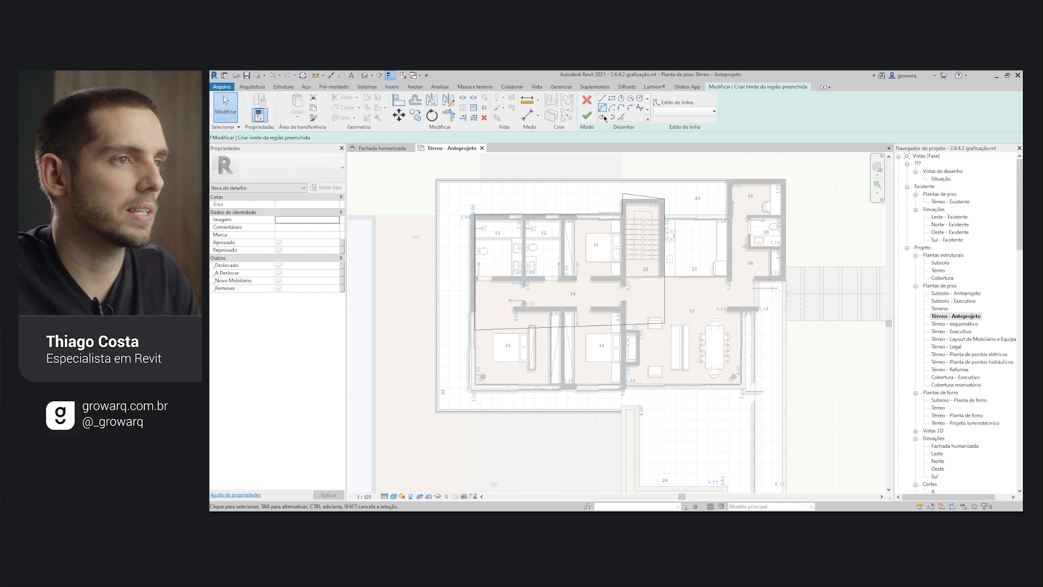
click(587, 115)
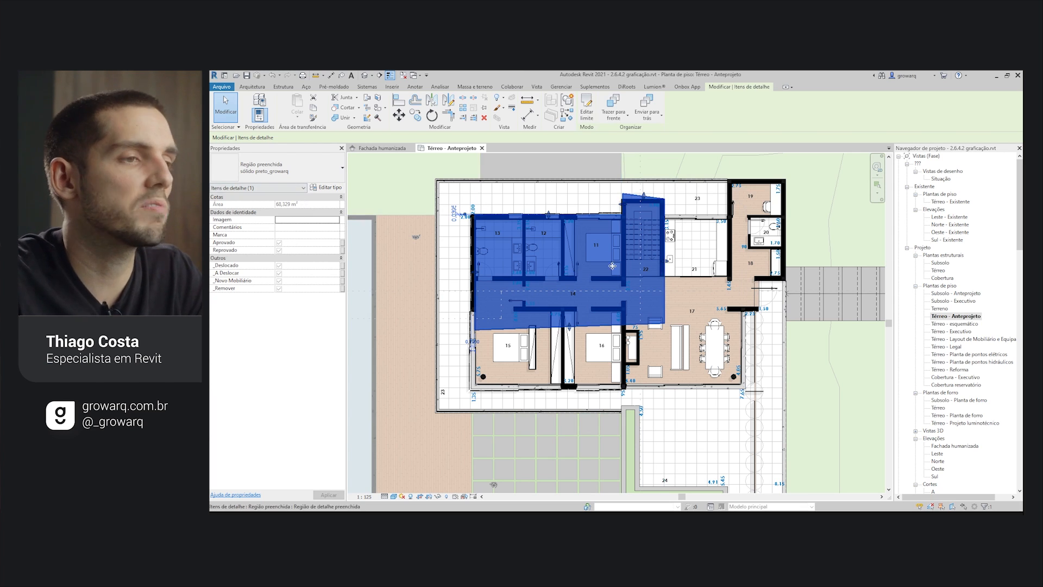
Step: Stretch the filled region's edges to try out reshaping its area, and delete the region
drag(474, 272, 399, 274)
drag(511, 214, 511, 178)
drag(644, 195, 644, 224)
drag(665, 275, 729, 279)
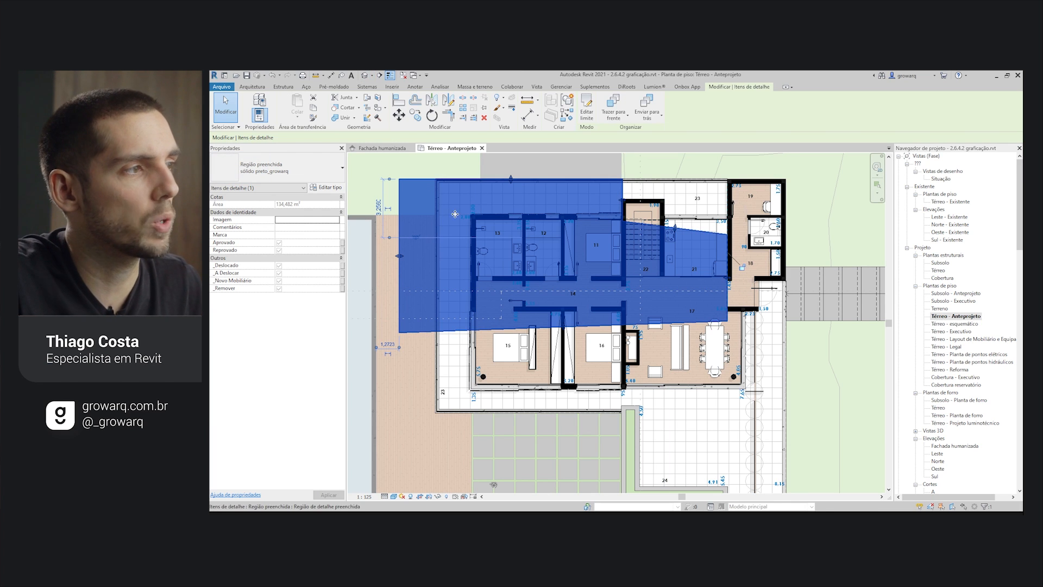
key(Delete)
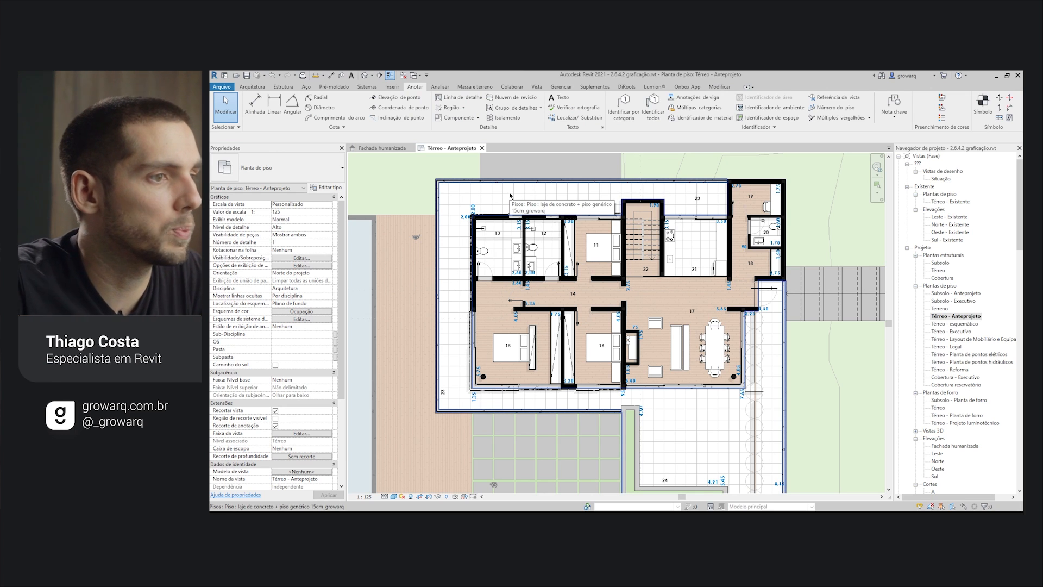
Step: Create an area plan of type Área construída for the Térreo level, declining automatic area boundary lines from the exterior walls
click(254, 104)
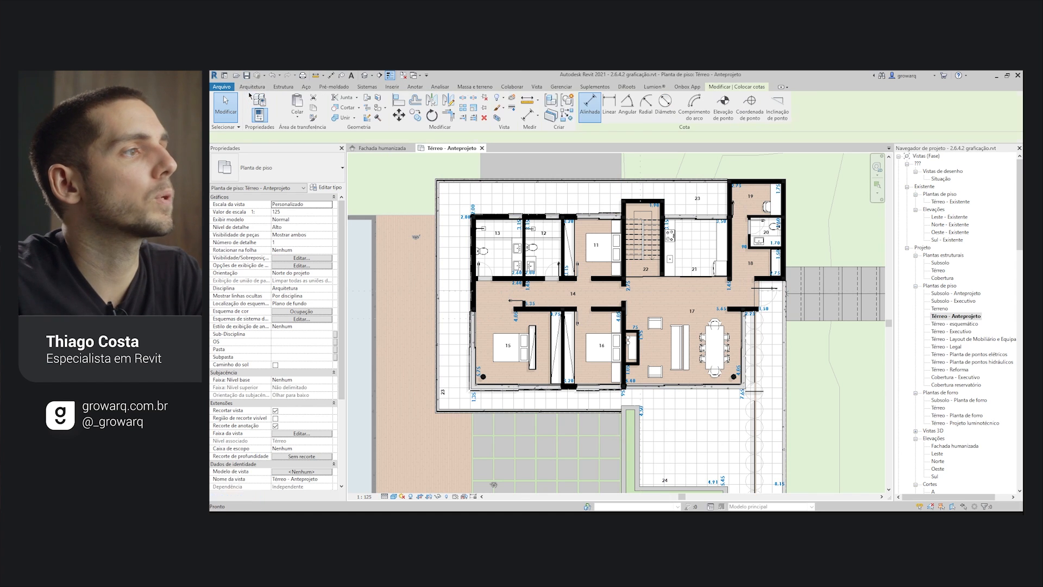
click(249, 89)
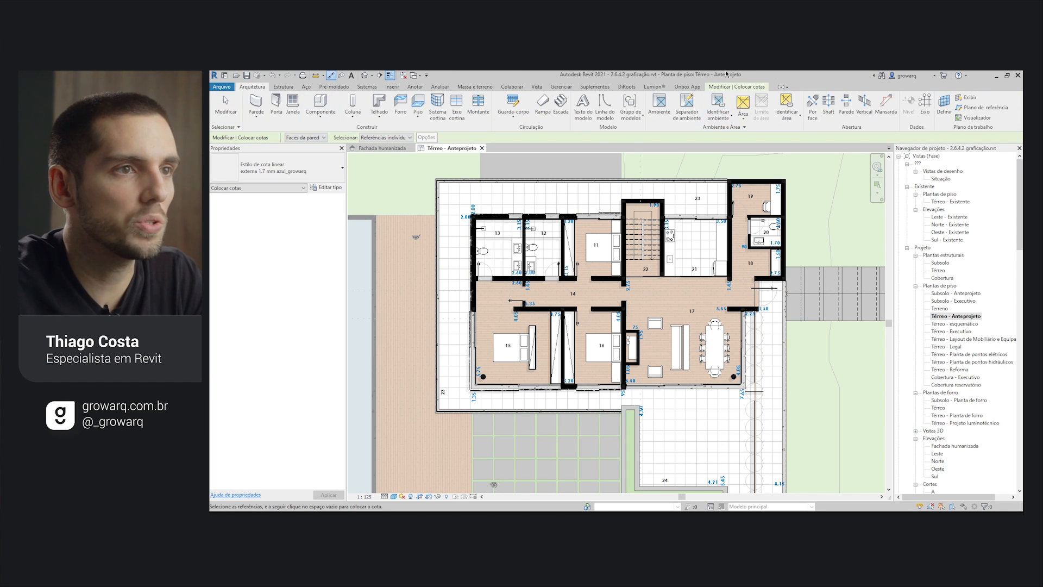
click(744, 122)
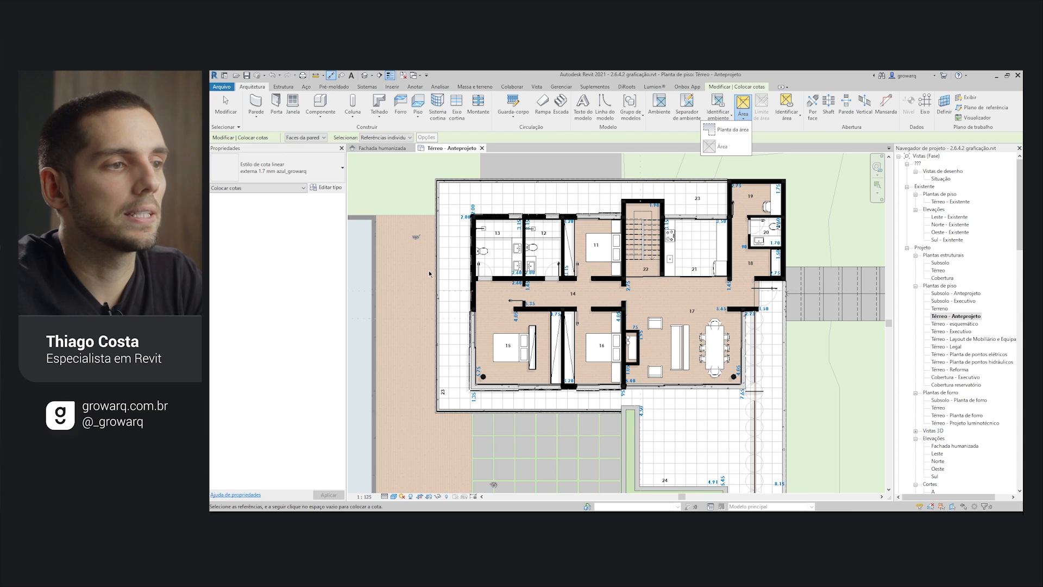
click(732, 130)
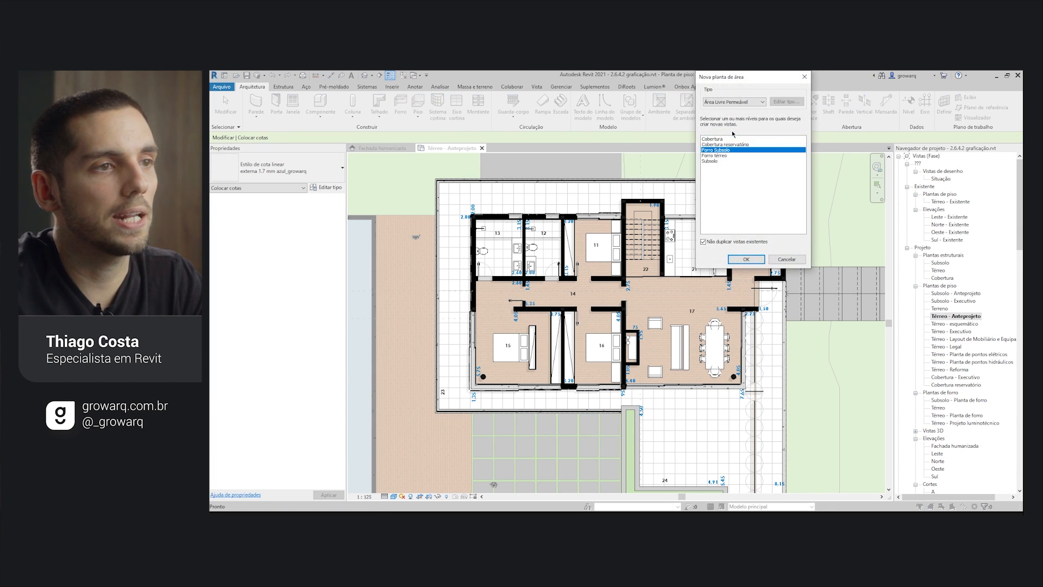
drag(758, 77, 736, 142)
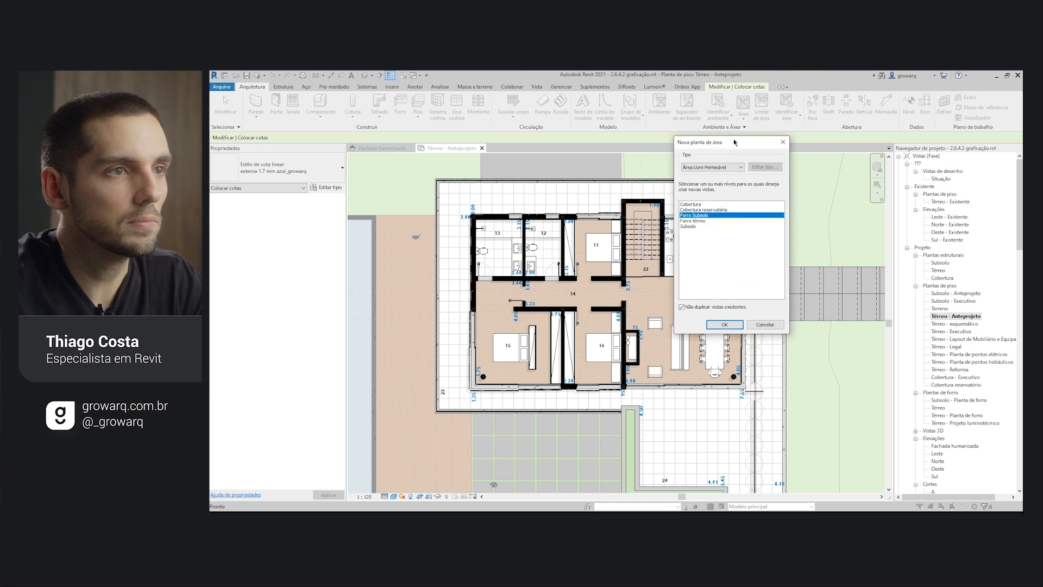
click(694, 168)
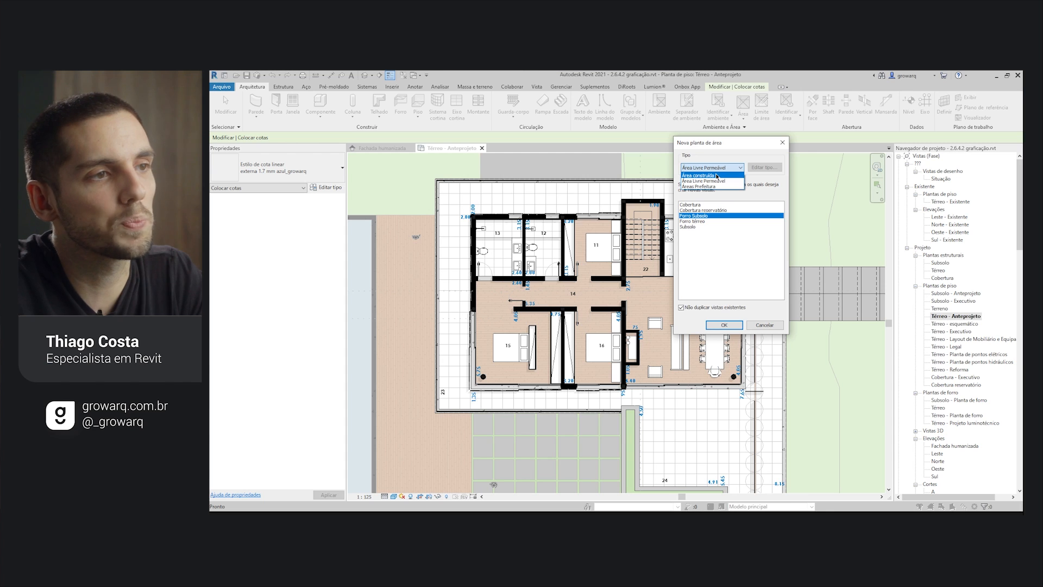
click(716, 176)
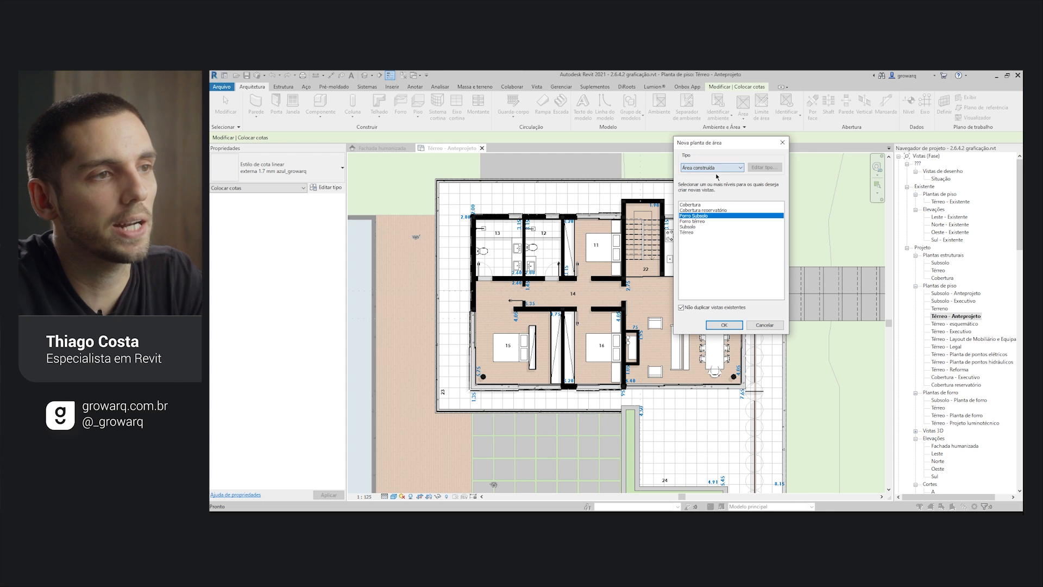
click(689, 234)
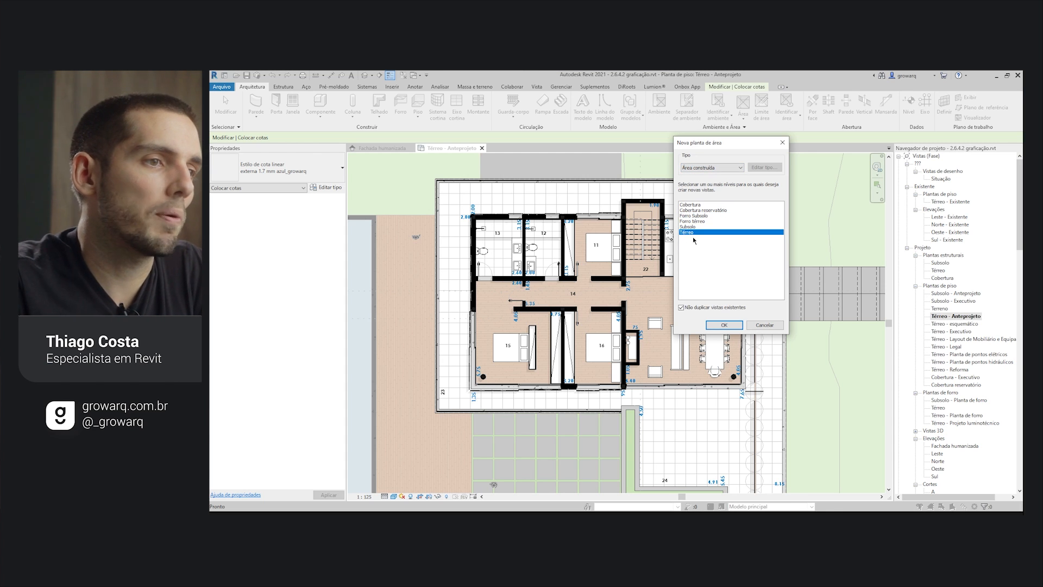
click(724, 325)
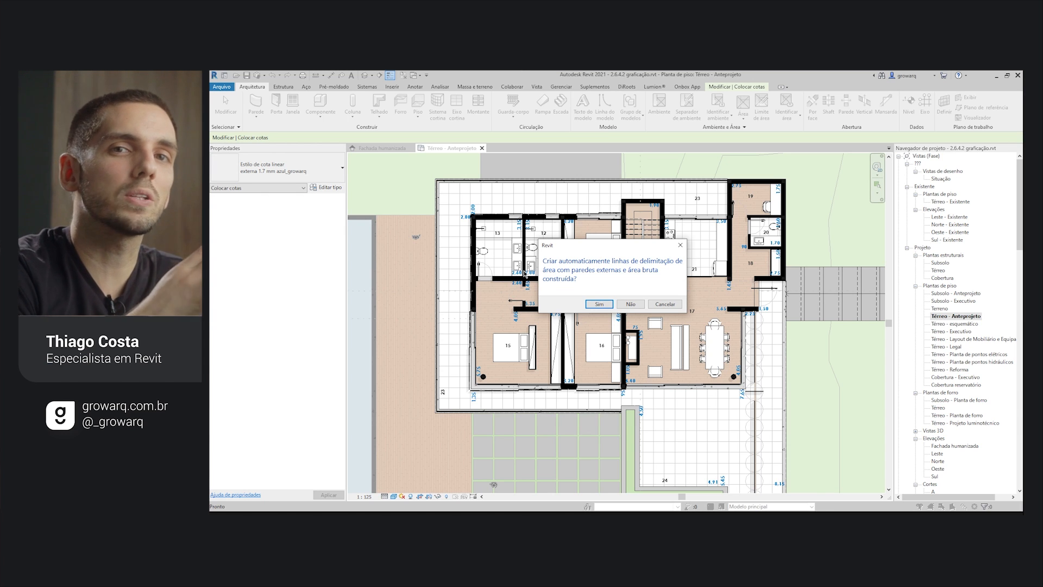
click(630, 304)
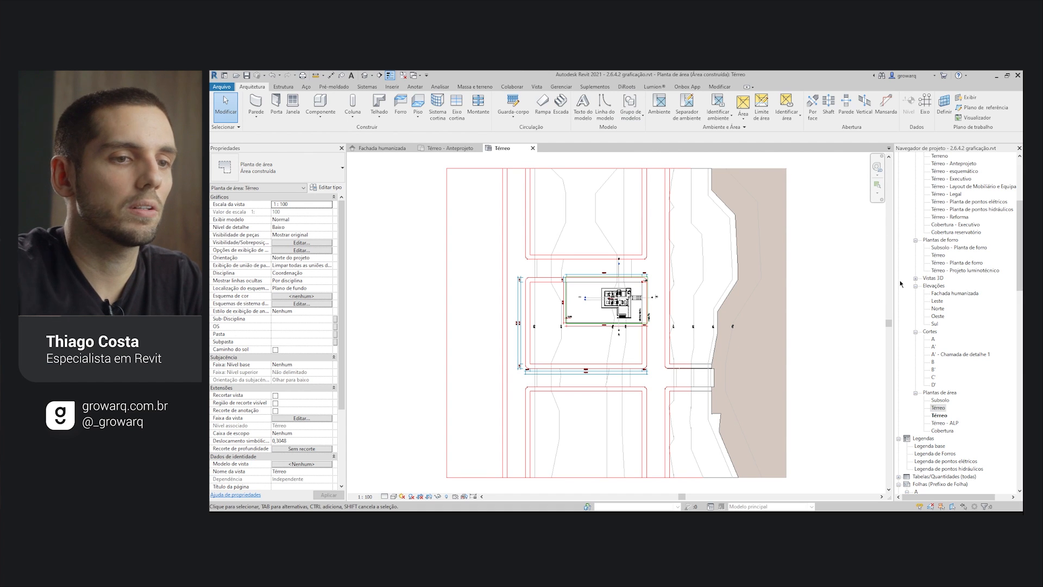
Step: Hide all imported categories in the Térreo area plan through its visibility/graphics overrides
scroll(629, 297, up, 5)
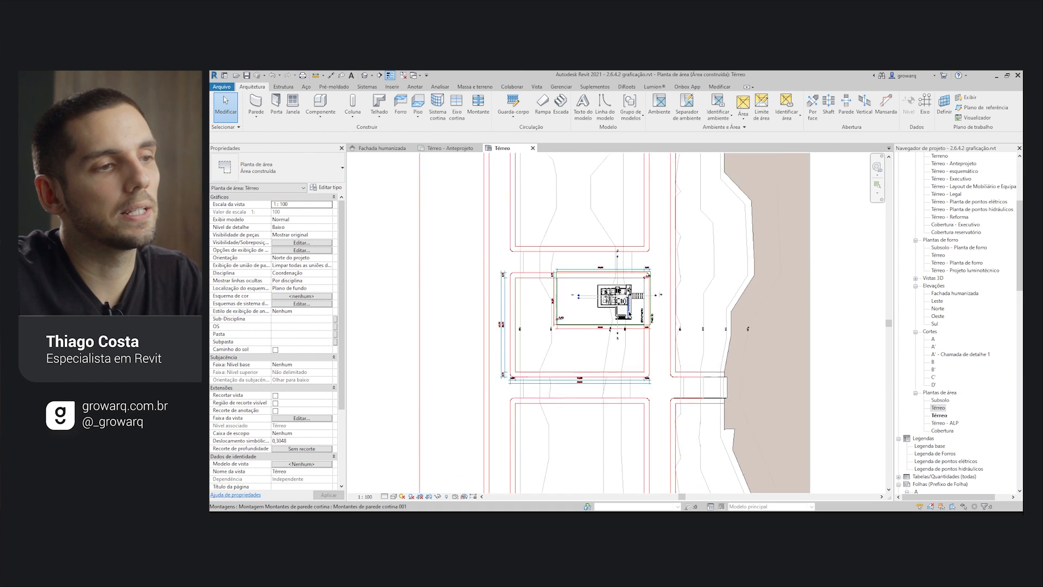
scroll(558, 285, up, 5)
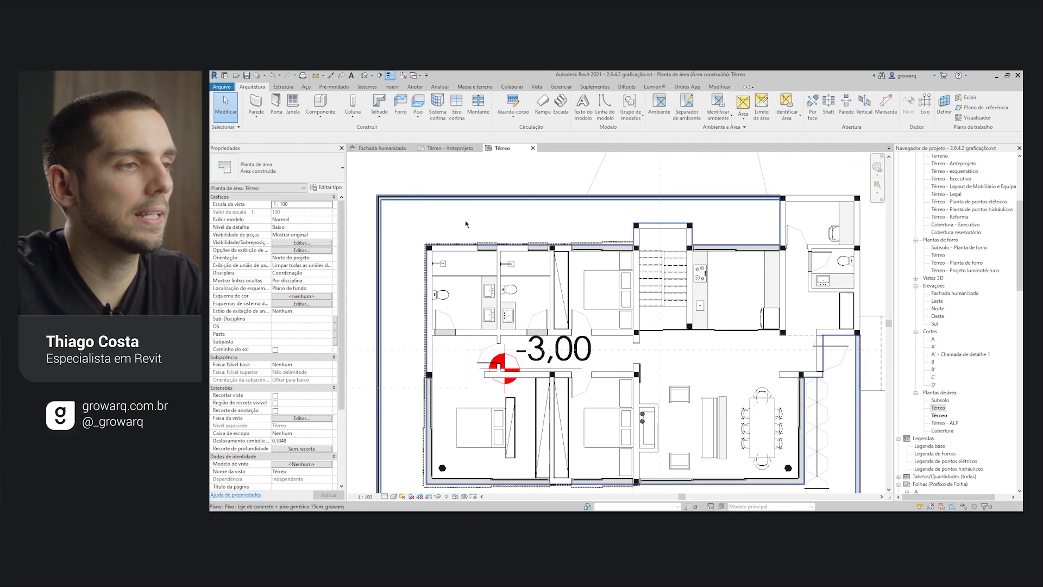
scroll(511, 317, down, 4)
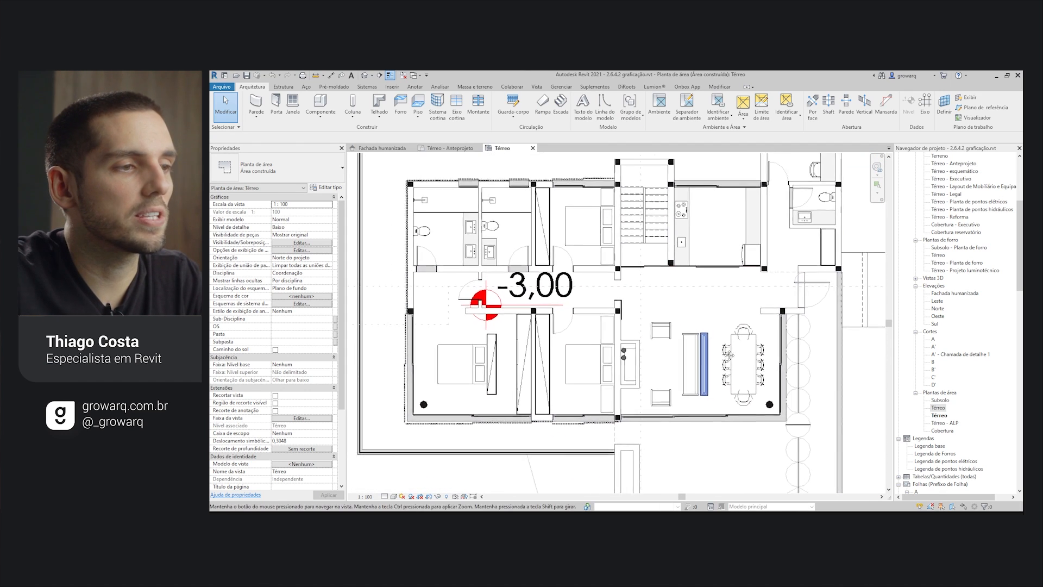
key(v)
key(g)
click(528, 107)
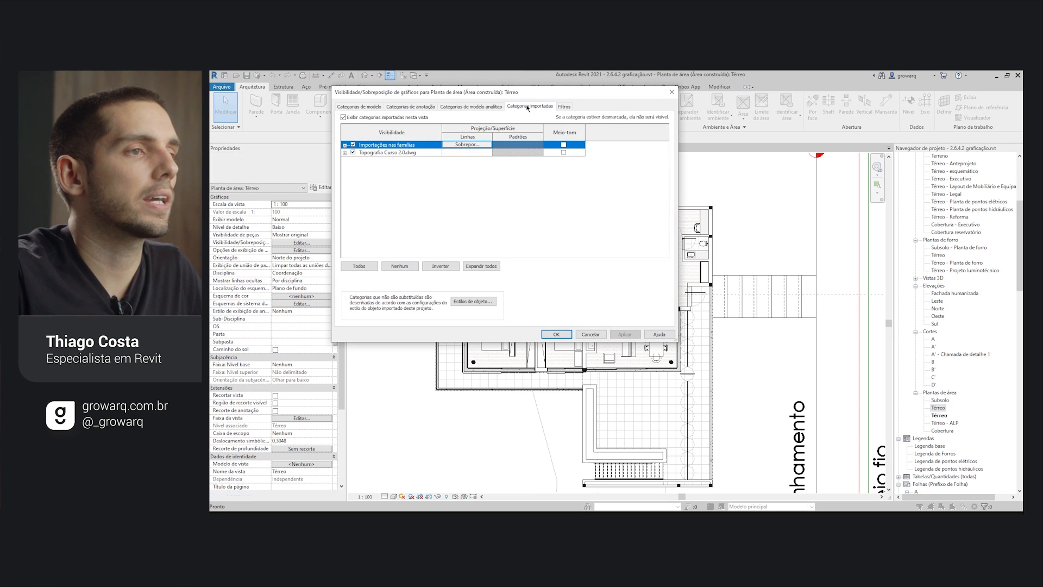
click(383, 119)
click(563, 337)
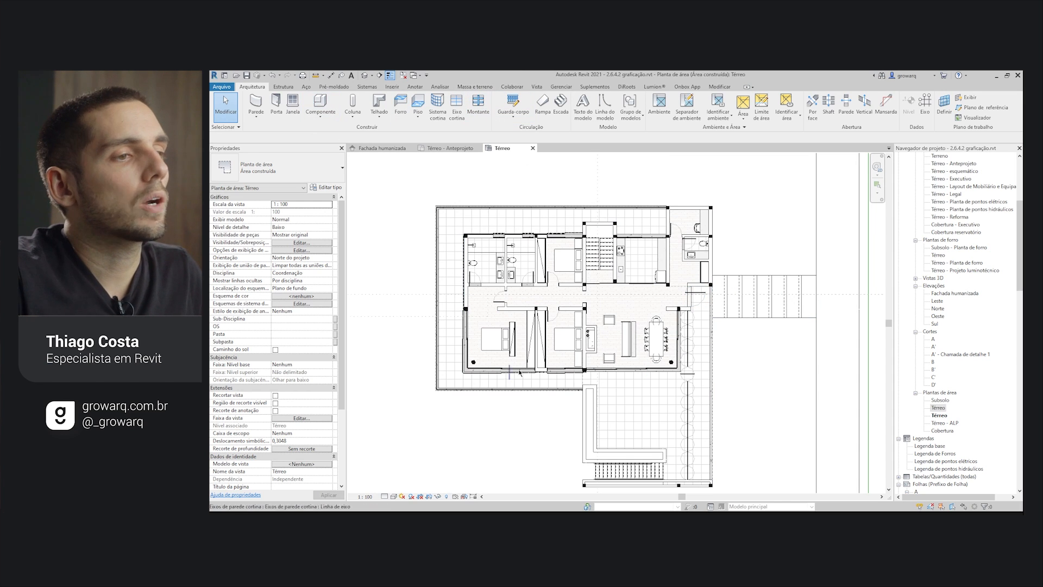
Step: Try to outline the house's exterior walls with area boundary lines by picking the walls
click(761, 116)
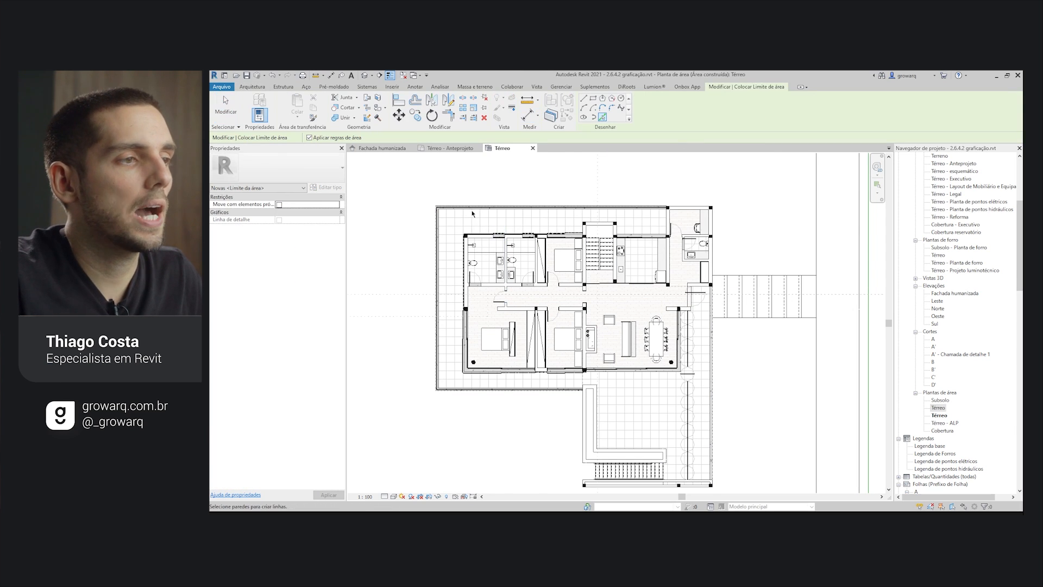
scroll(472, 214, up, 5)
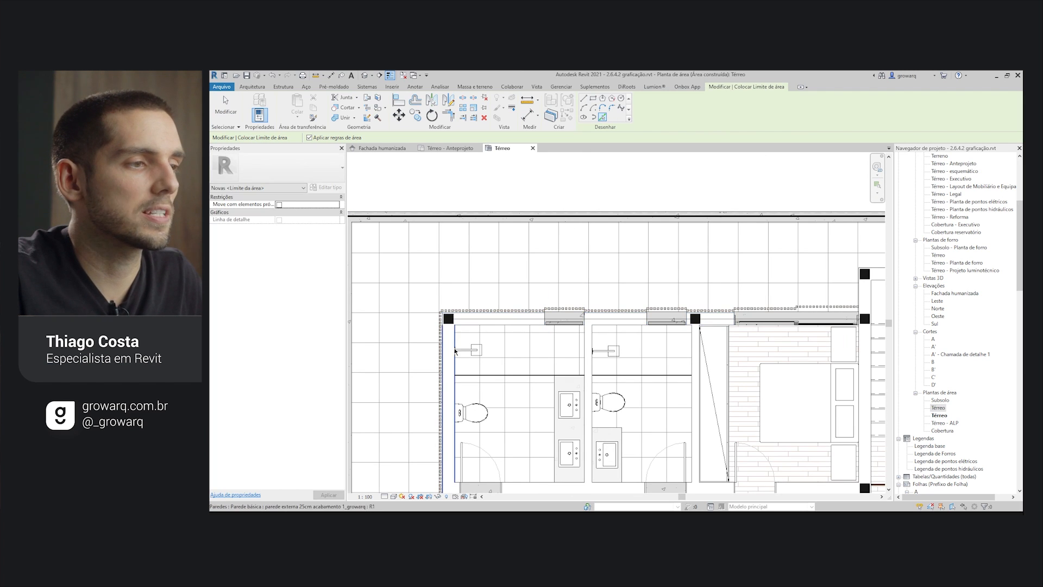
scroll(454, 337, down, 3)
scroll(459, 400, up, 3)
middle_drag(459, 400, 464, 153)
scroll(567, 383, up, 3)
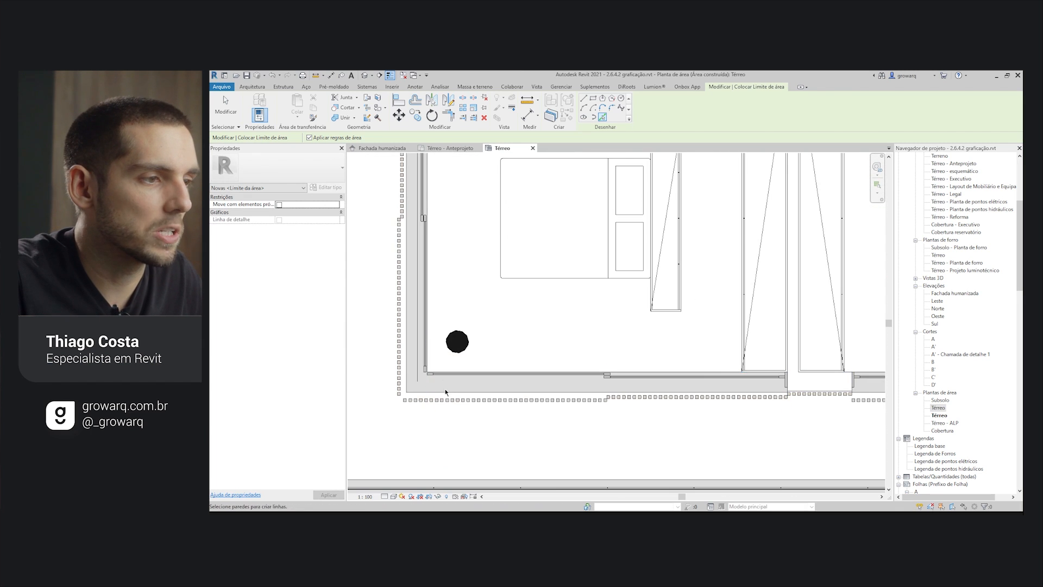
scroll(658, 356, down, 3)
scroll(543, 293, up, 4)
middle_drag(619, 303, 598, 387)
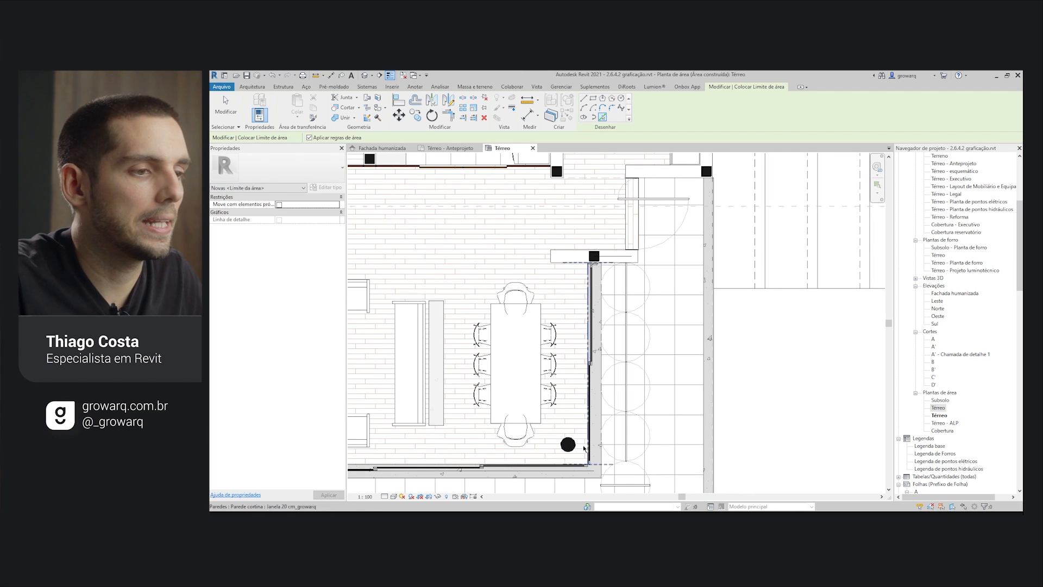
scroll(584, 448, down, 3)
scroll(751, 333, up, 4)
middle_drag(402, 344, 511, 345)
scroll(511, 344, up, 3)
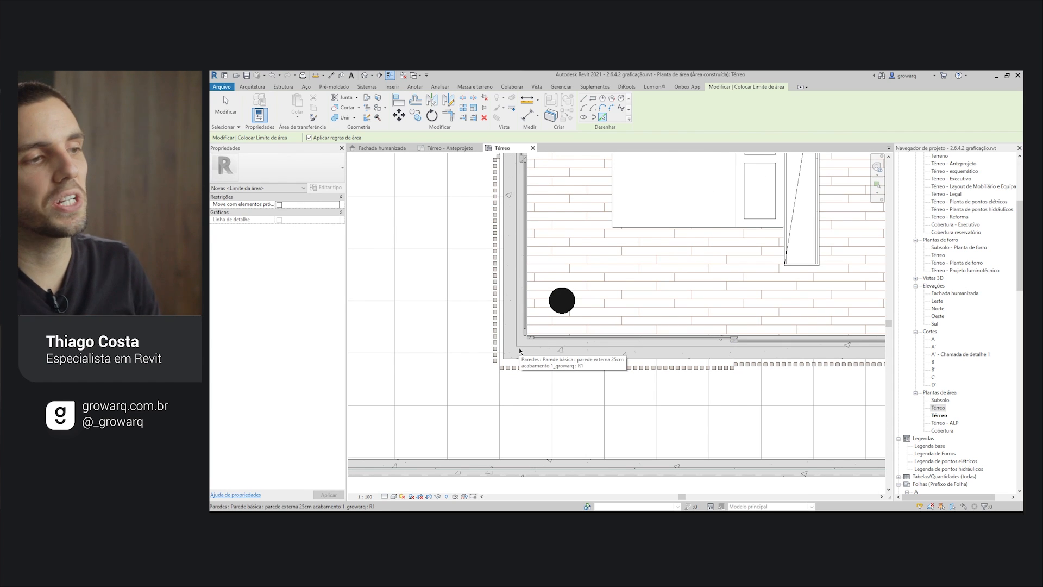
Step: Undo the last two area boundary picks on the exterior walls
key(ctrl+z)
key(ctrl+z)
scroll(520, 350, down, 3)
middle_drag(533, 377, 540, 391)
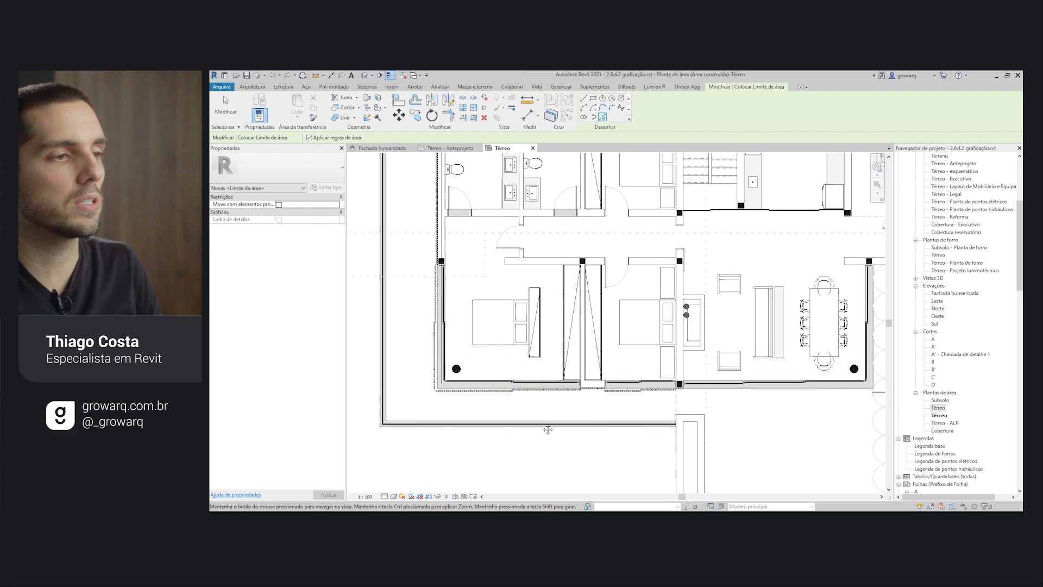
scroll(539, 390, down, 3)
scroll(536, 272, up, 5)
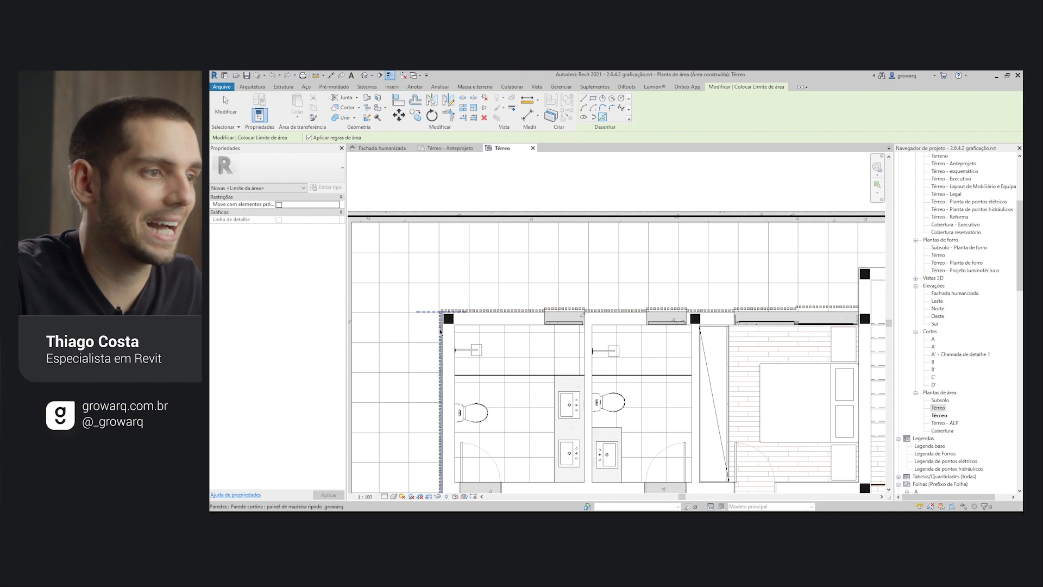
Step: Draw chained area boundary lines from the bathroom's outer corner along the exterior wall to the staircase projection and up its side to the outer corner
click(584, 100)
scroll(439, 326, up, 8)
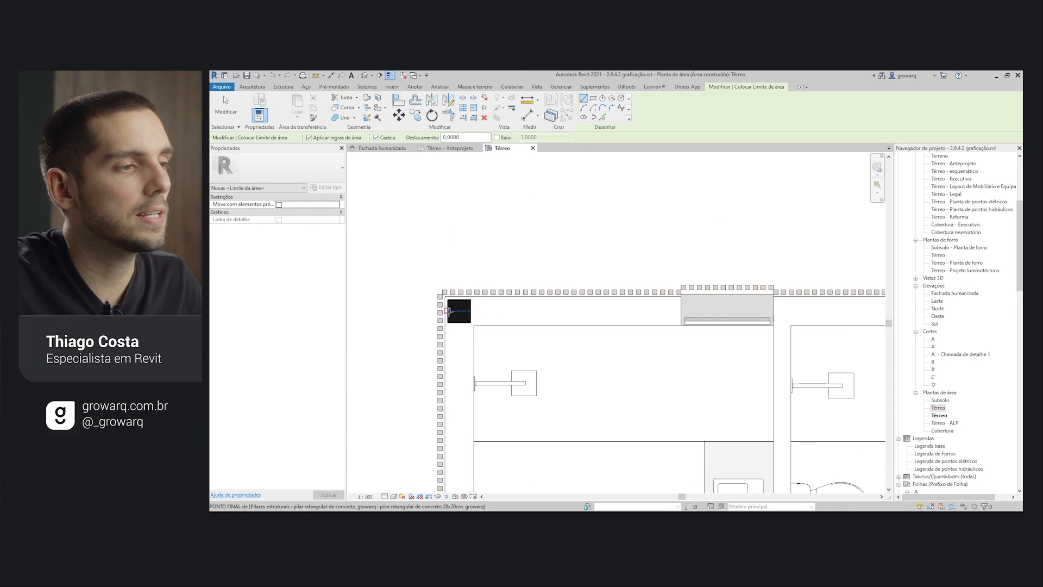
click(442, 288)
scroll(442, 288, down, 6)
scroll(597, 326, down, 4)
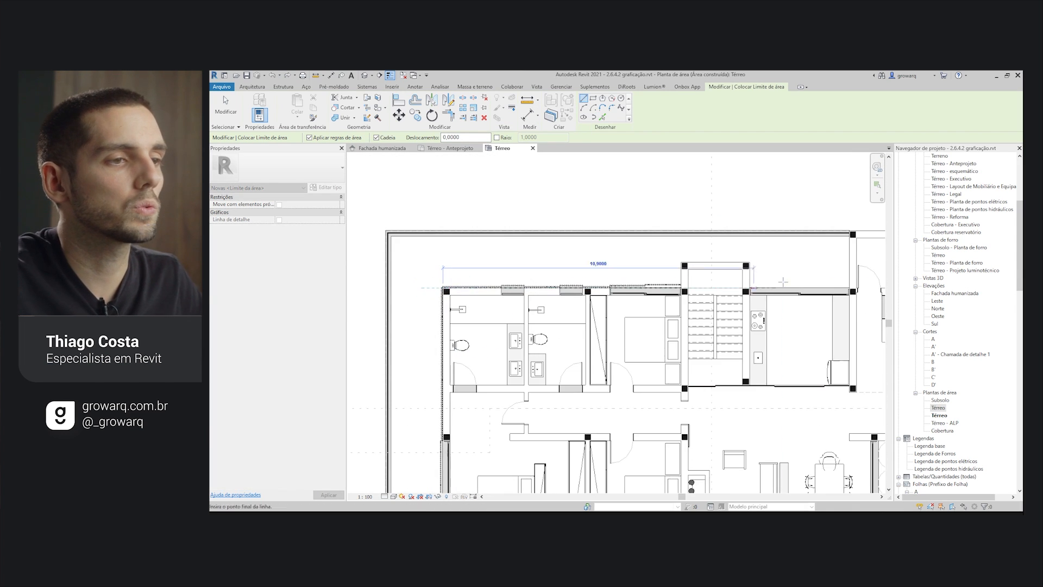
scroll(738, 290, up, 8)
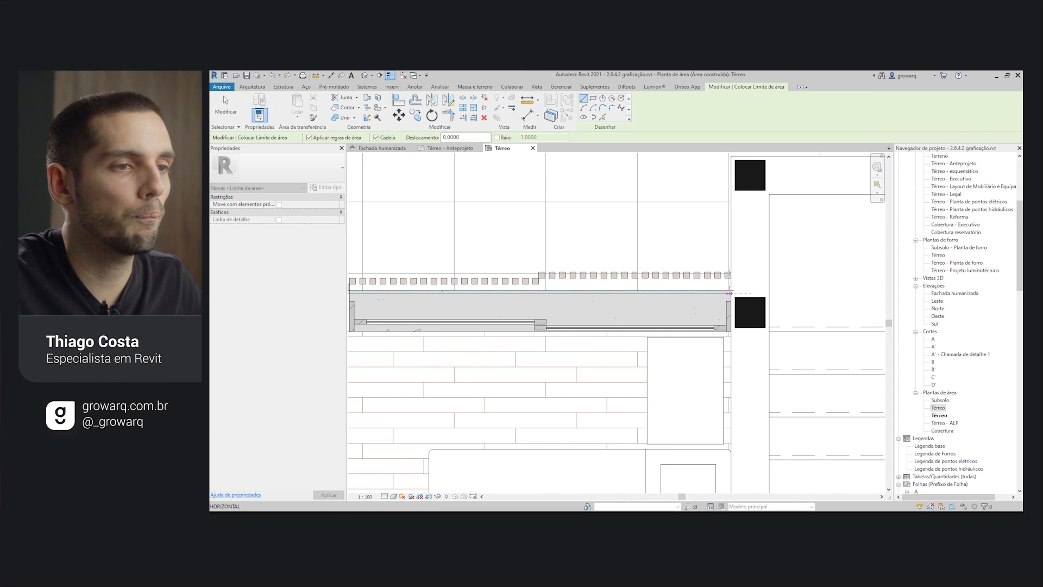
click(732, 293)
scroll(733, 296, up, 2)
scroll(733, 298, down, 3)
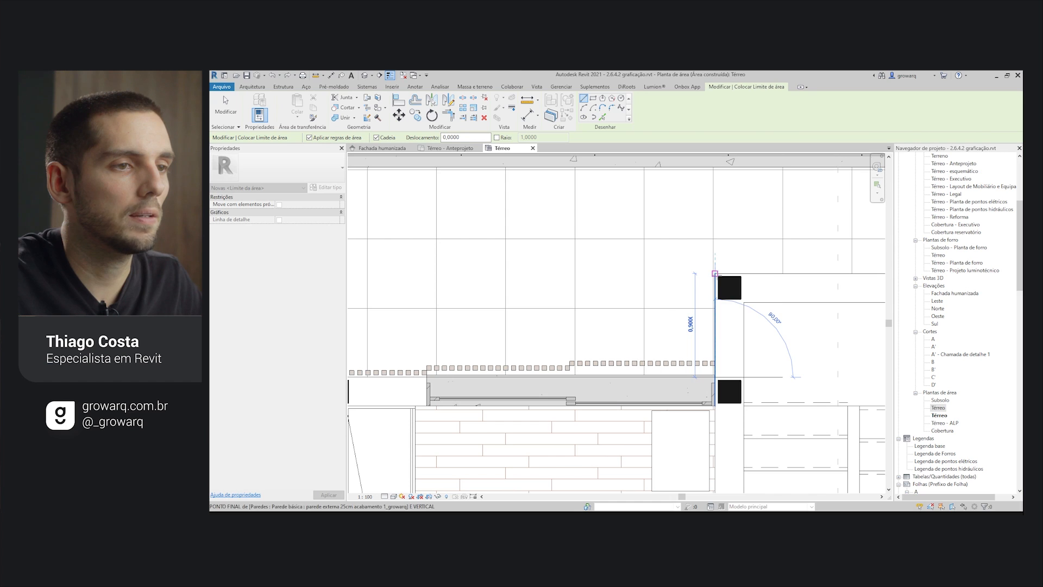
click(715, 273)
Step: Continue the area boundary chain around the remaining exterior walls and close it at the bathroom's outer corner
middle_drag(661, 291, 370, 287)
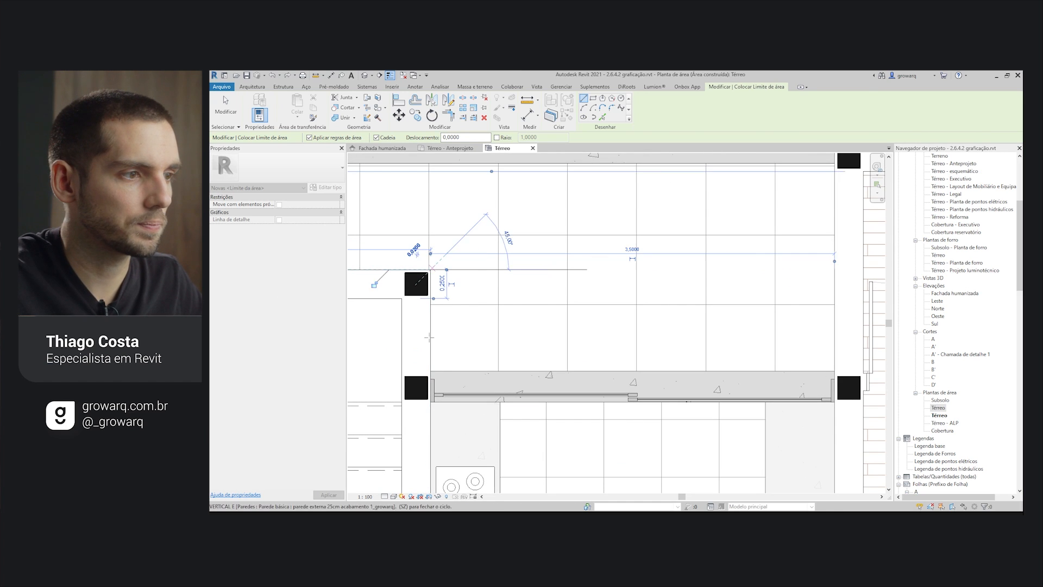
middle_drag(432, 374, 402, 324)
scroll(402, 323, up, 1)
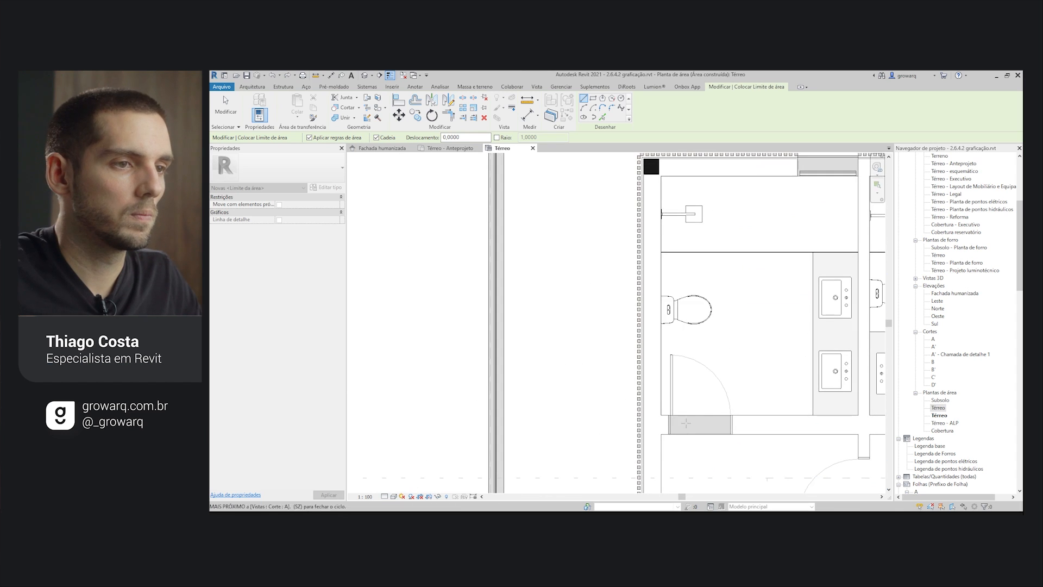
middle_drag(652, 273, 650, 412)
scroll(645, 303, up, 4)
key(Escape)
key(Escape)
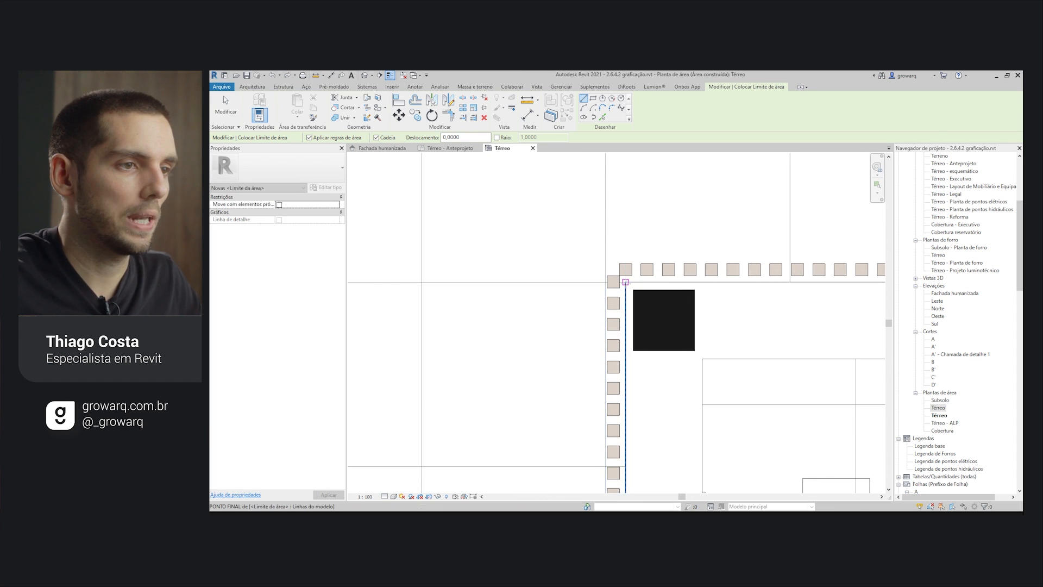
scroll(625, 284, down, 3)
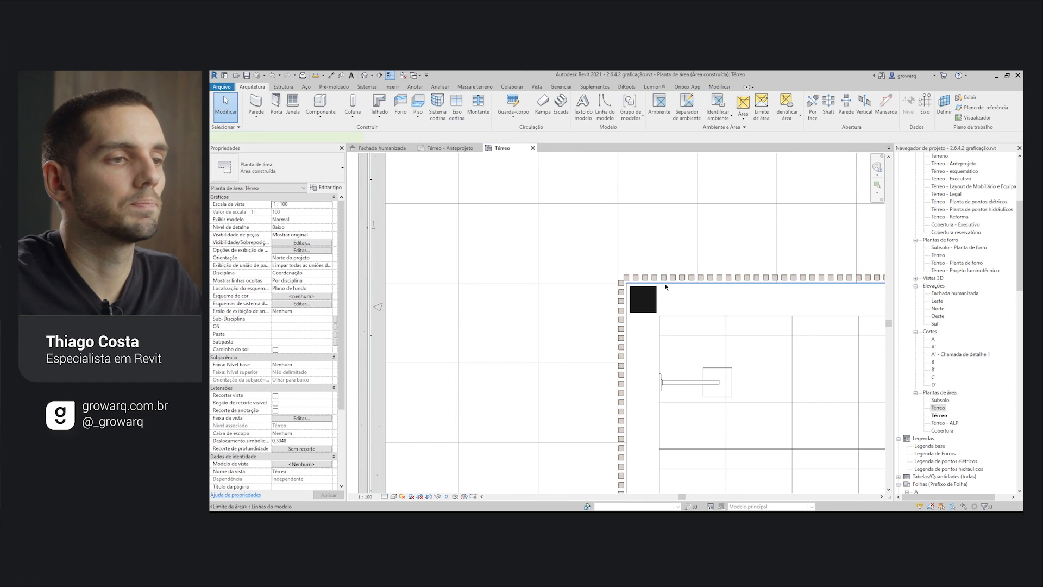
scroll(665, 287, down, 5)
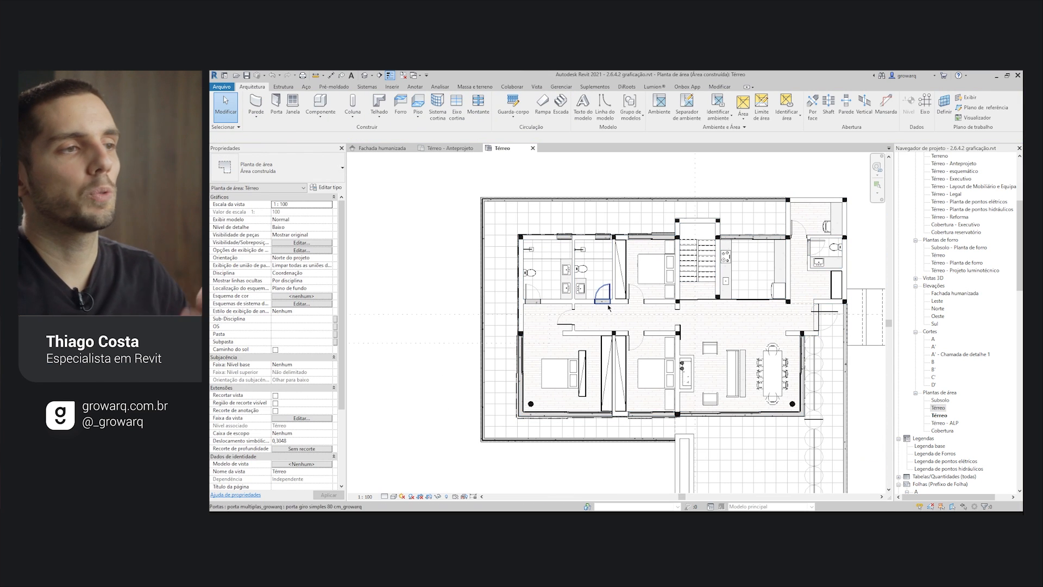
middle_drag(662, 271, 593, 301)
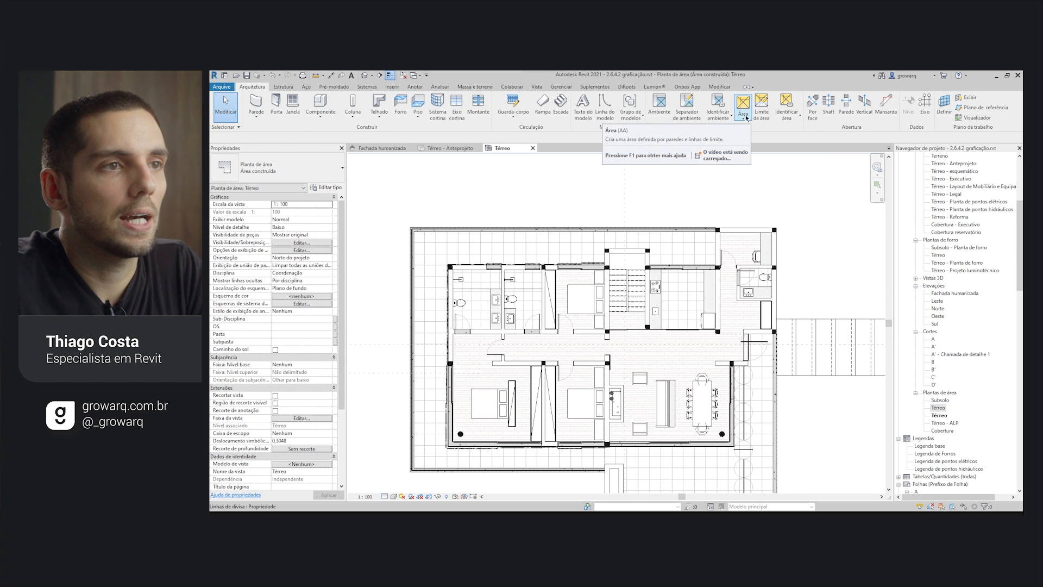
click(789, 103)
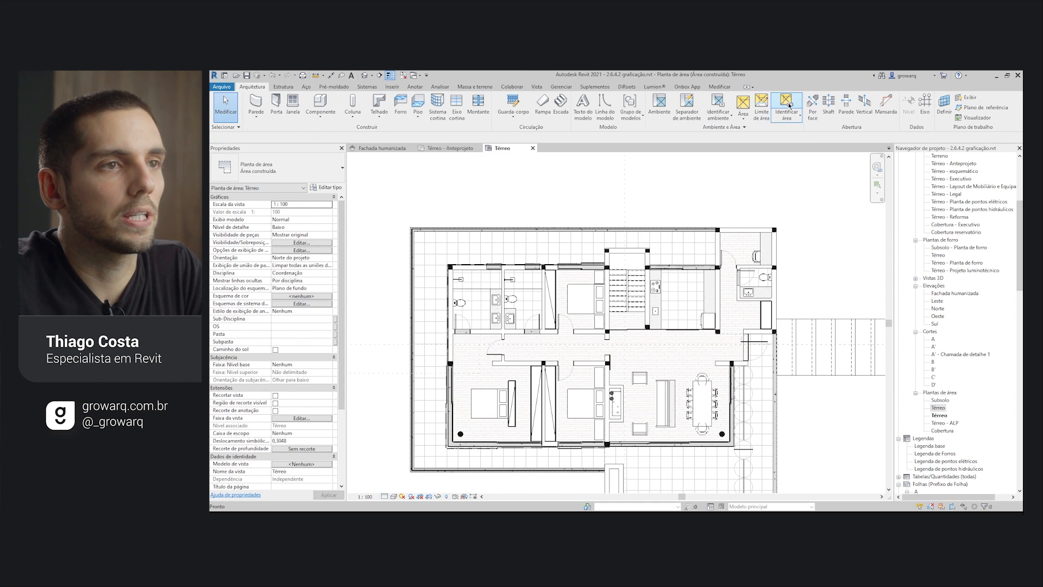
key(Escape)
key(Escape)
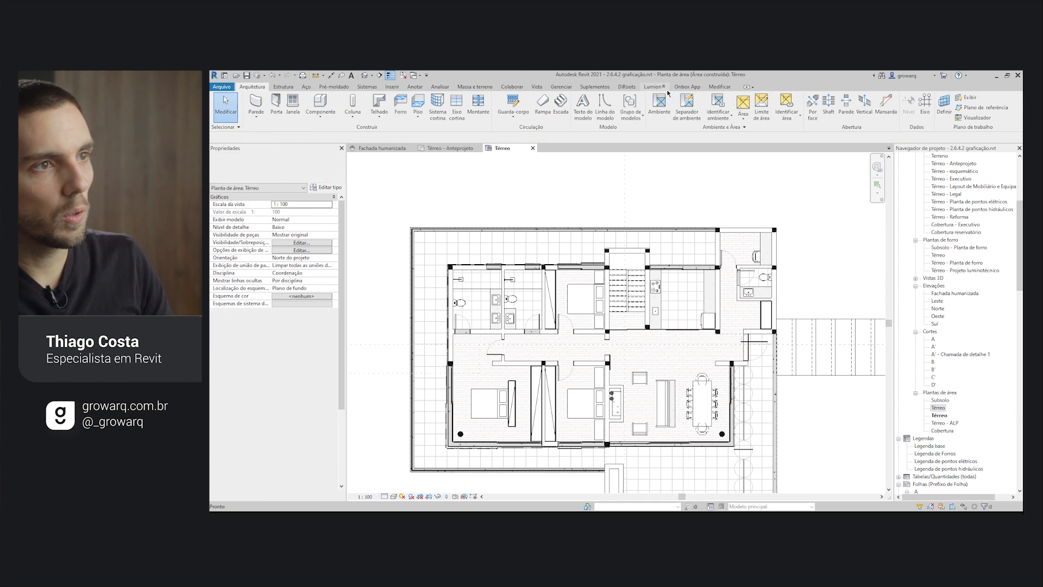
click(743, 105)
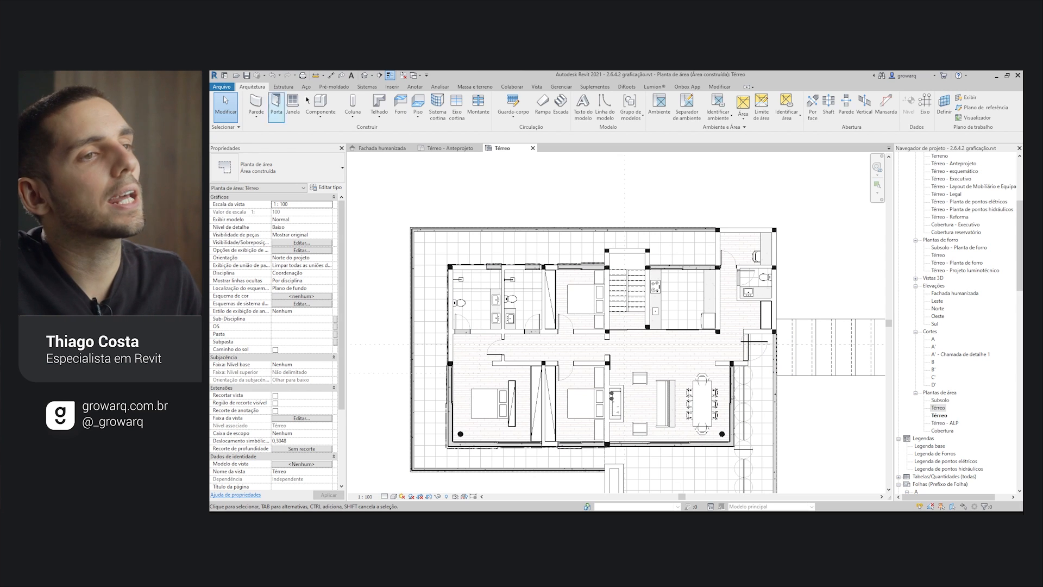
Step: Place a tagged area inside the closed house boundary, with its tag over the living room
click(747, 111)
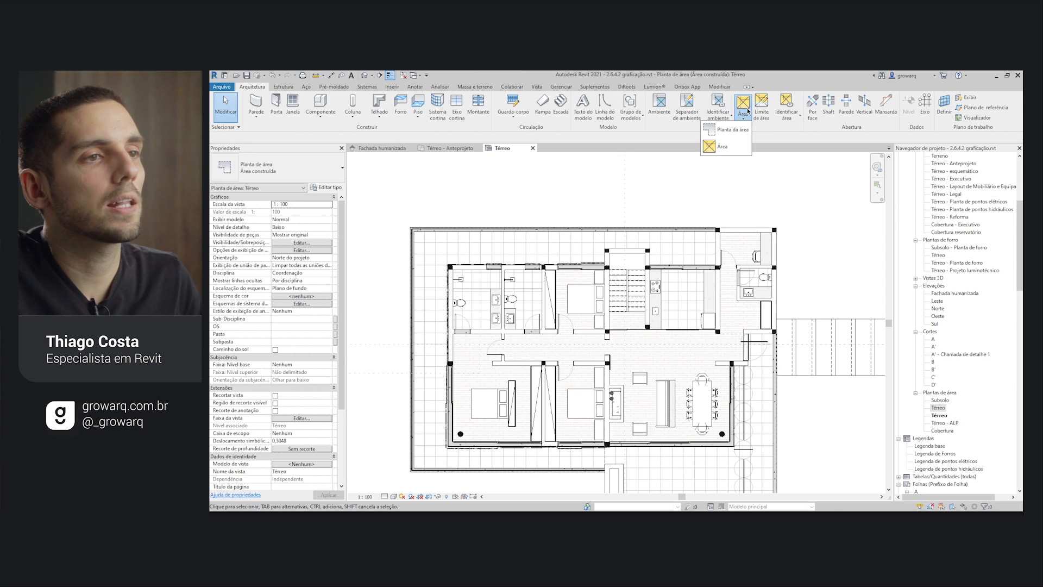
click(726, 148)
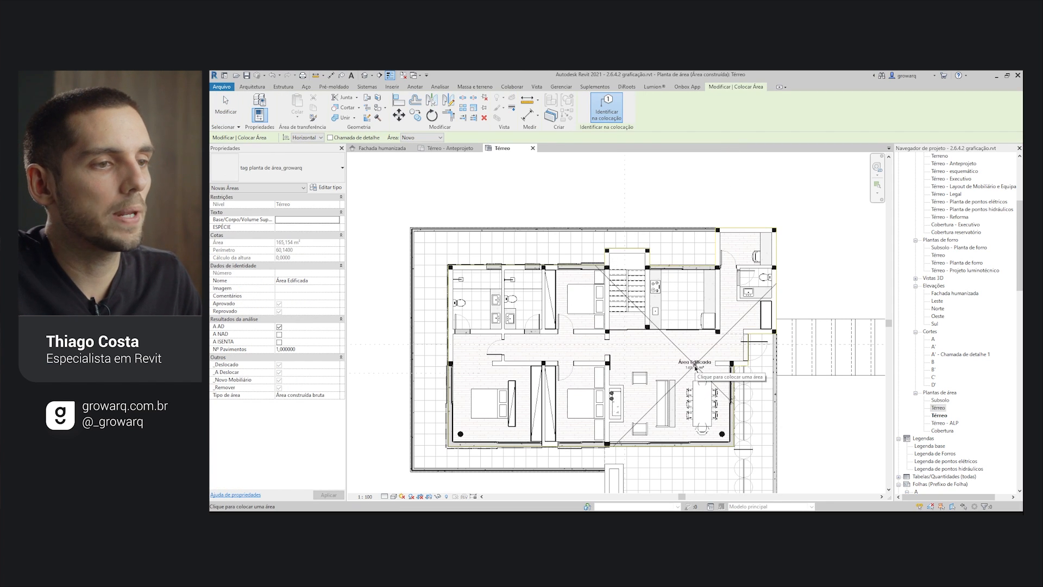
scroll(695, 365, up, 2)
scroll(596, 332, down, 3)
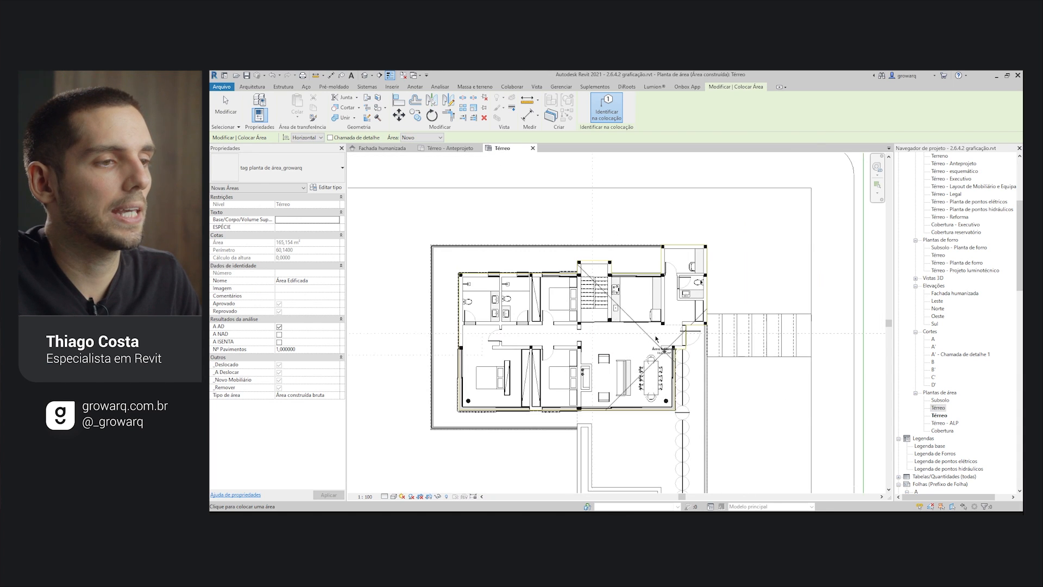
scroll(391, 292, up, 2)
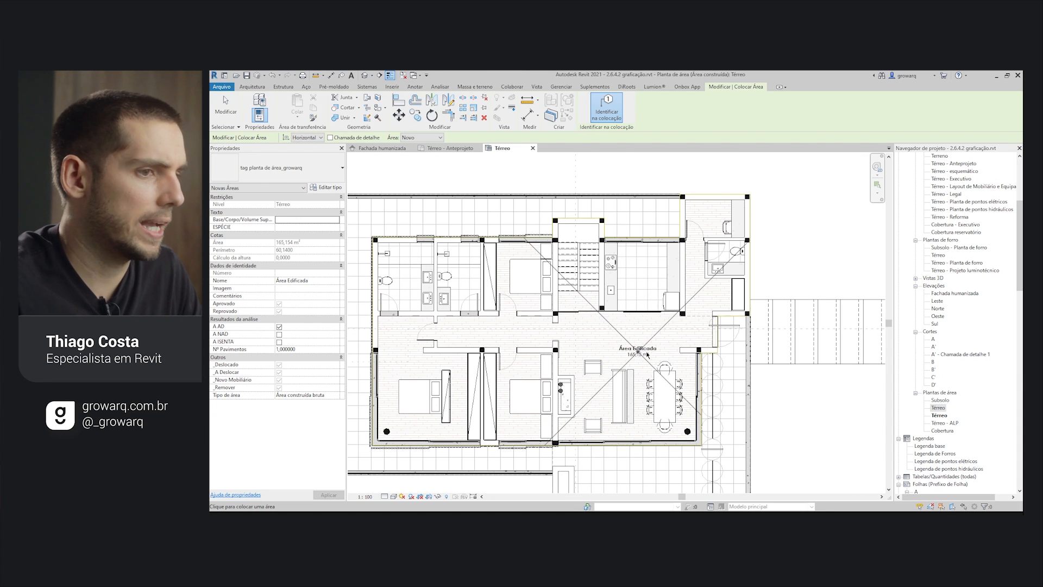
click(623, 347)
Step: Examine the placed area's fill and tag across the floor plan, and leave area placement
scroll(630, 350, up, 1)
scroll(619, 343, down, 2)
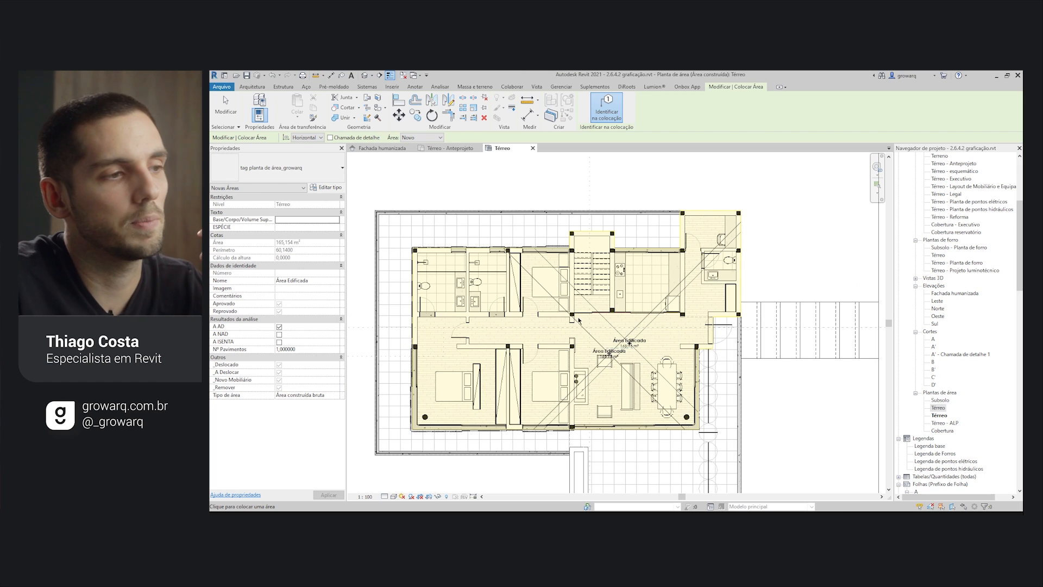
scroll(578, 320, up, 1)
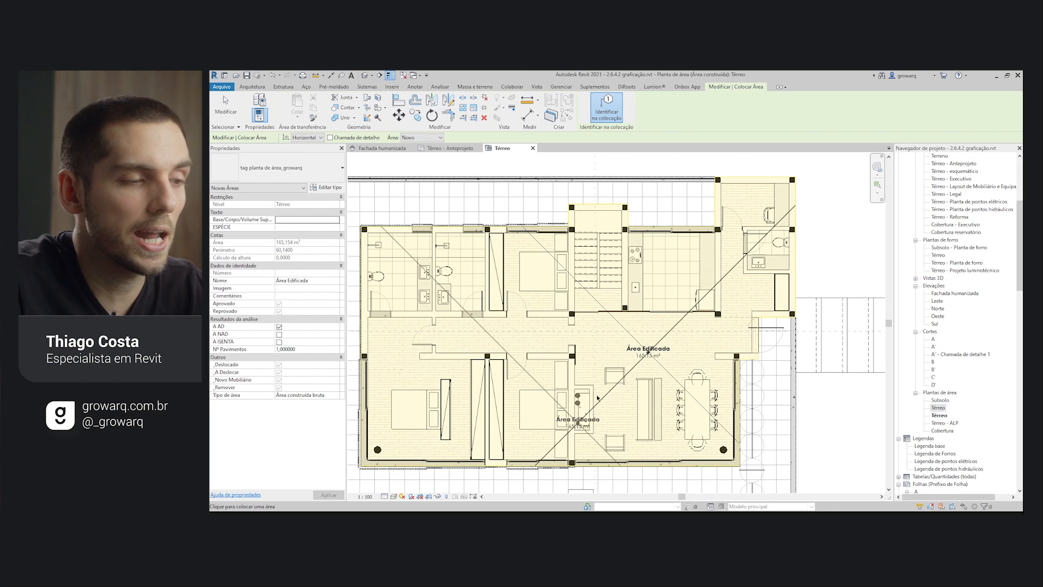
scroll(642, 361, up, 2)
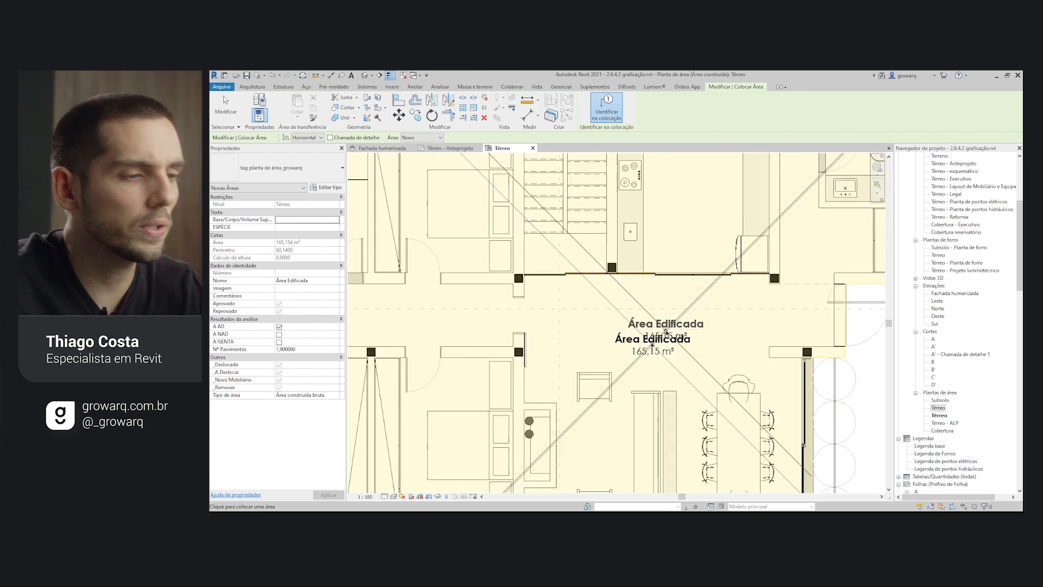
scroll(666, 331, down, 3)
scroll(673, 363, up, 2)
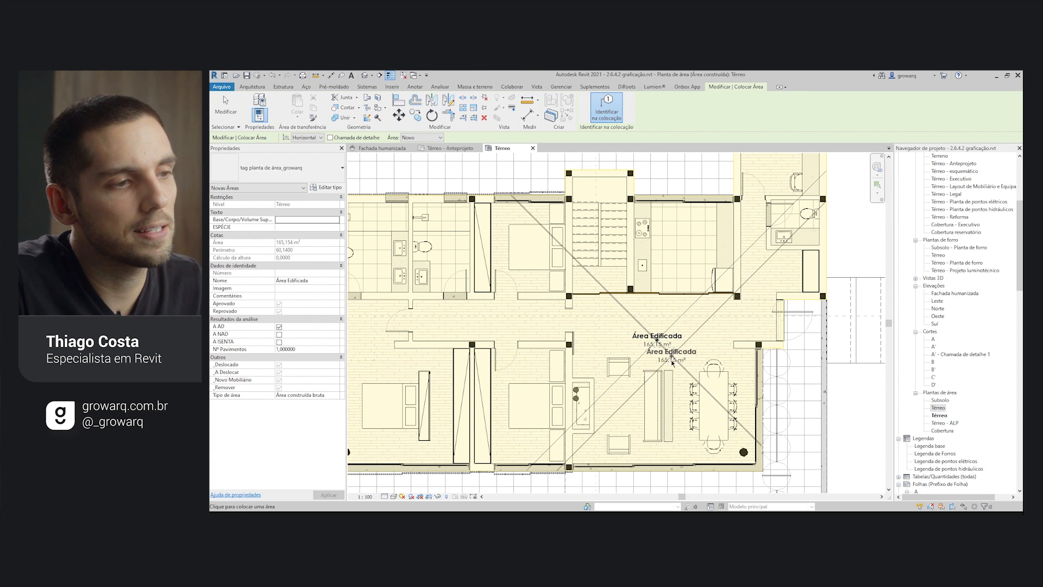
scroll(673, 362, down, 3)
key(Escape)
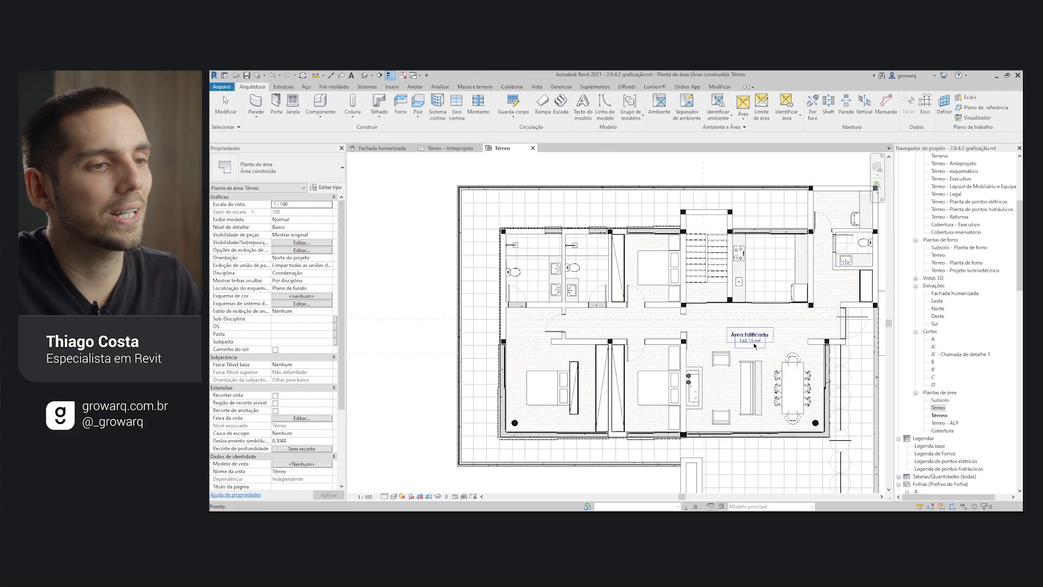
Step: Select the placed area to review its extent and properties against the terrace, and deselect it
click(745, 334)
key(Escape)
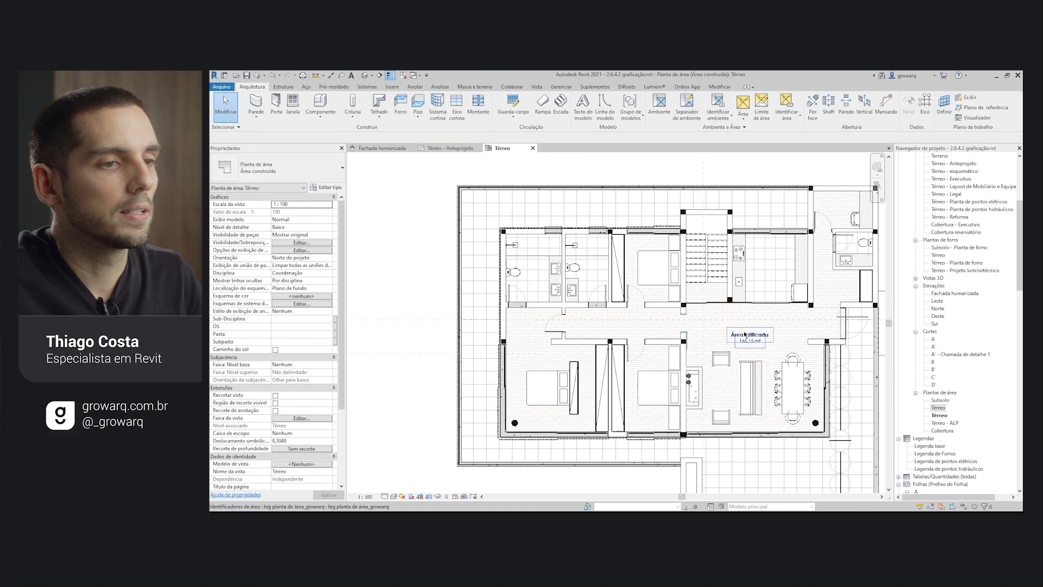
click(745, 335)
scroll(700, 314, down, 2)
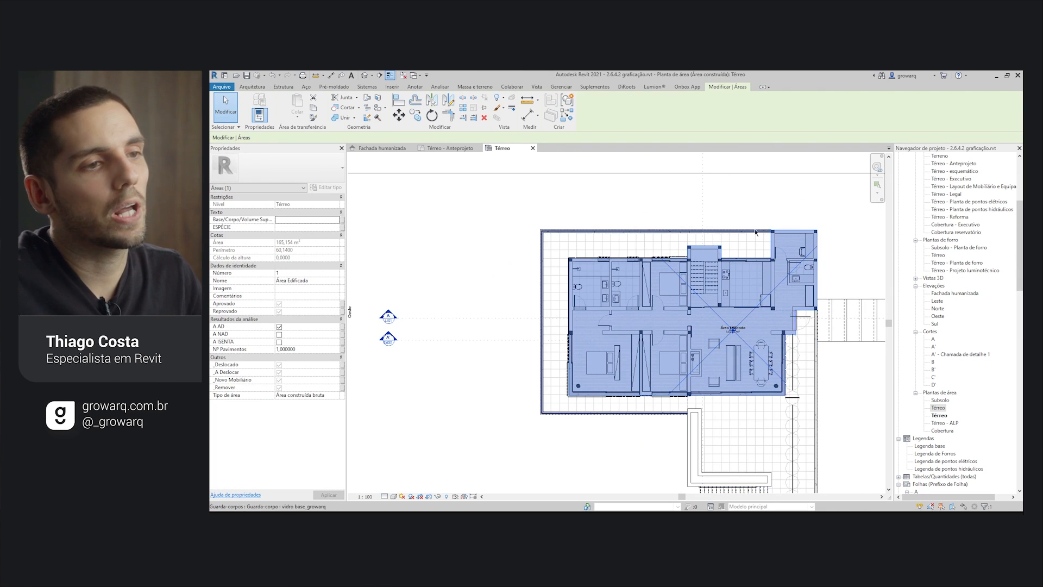
scroll(771, 236, up, 3)
key(Escape)
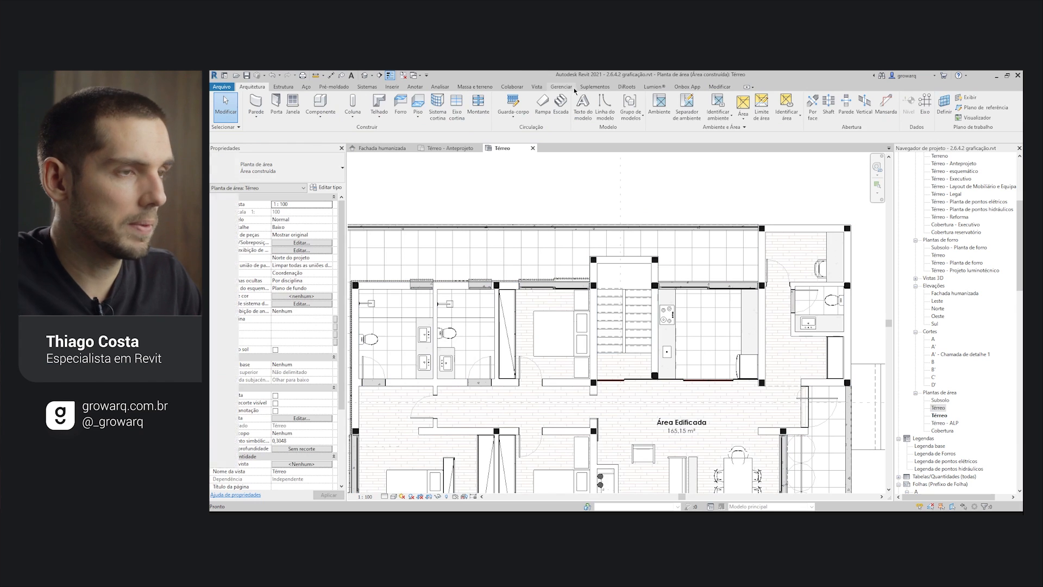
Step: Draw an area boundary line along the upper terrace's outer edge, from the corner pillar by the bathroom to the terrace's far outer corner
click(758, 106)
scroll(759, 225, up, 5)
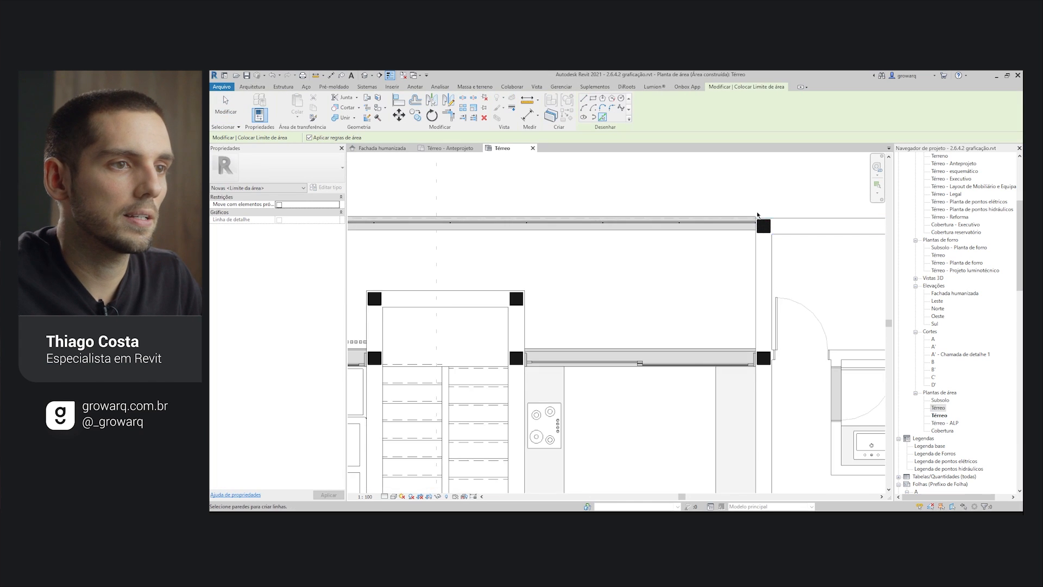
click(583, 99)
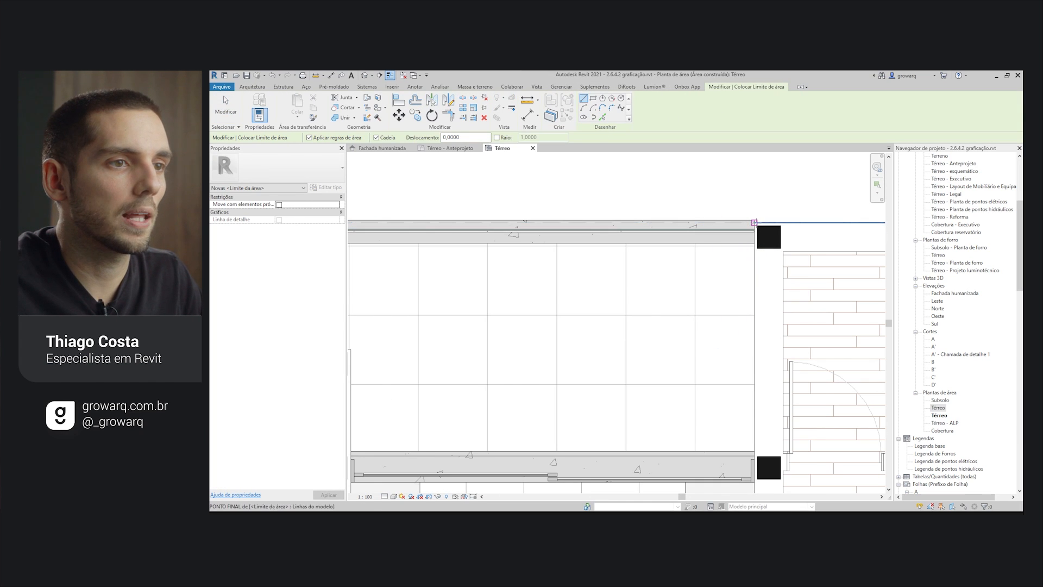
scroll(434, 218, down, 3)
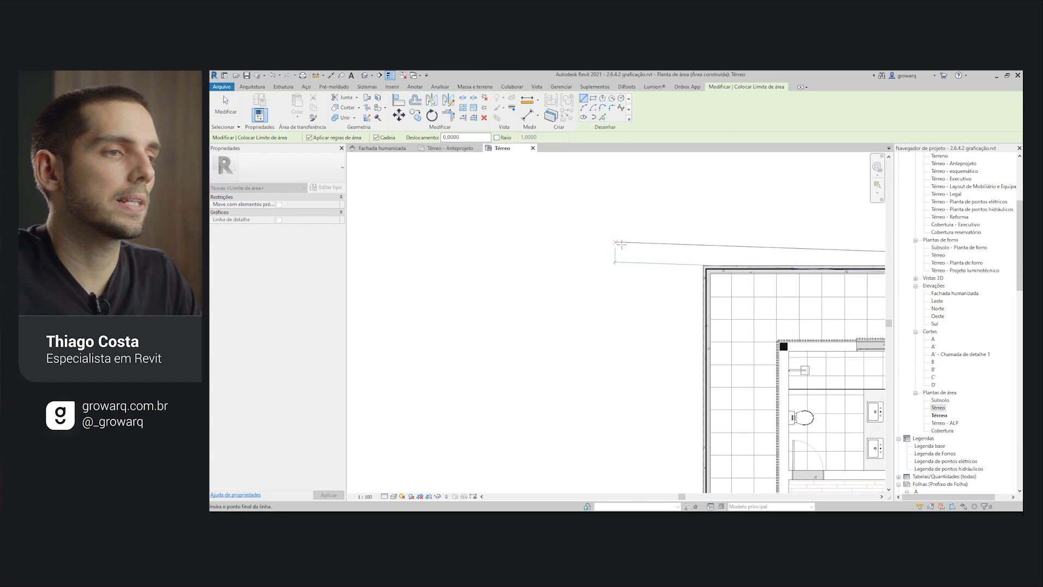
scroll(647, 262, up, 5)
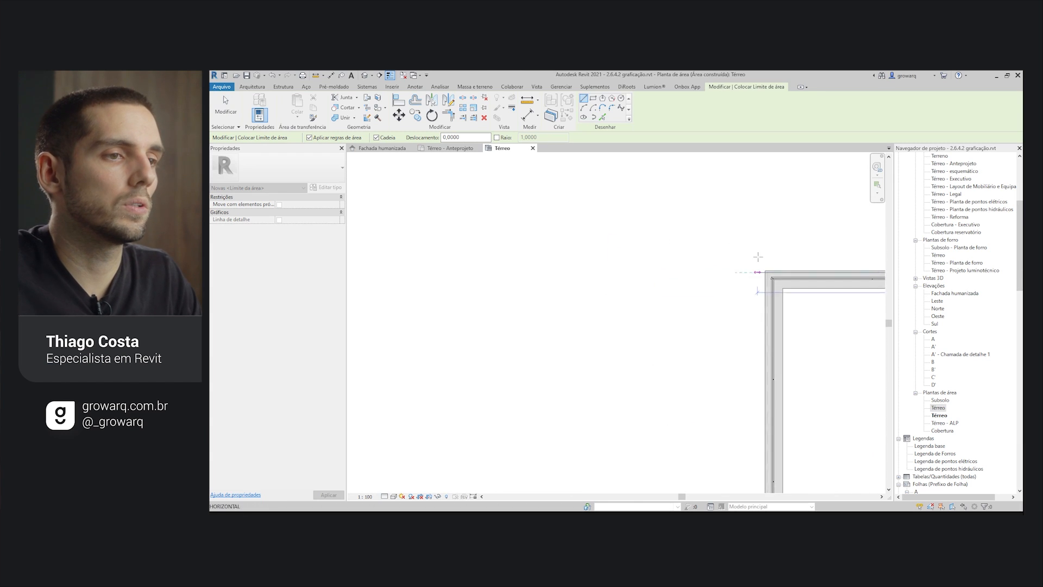
click(776, 289)
Step: Continue the area boundary chain down the terrace's outer side and along its lower edge to the corner of the L-shaped planter
scroll(776, 289, down, 5)
middle_drag(747, 457, 658, 98)
scroll(697, 232, up, 2)
scroll(700, 232, up, 1)
click(671, 219)
middle_drag(782, 239, 303, 253)
middle_drag(750, 319, 298, 277)
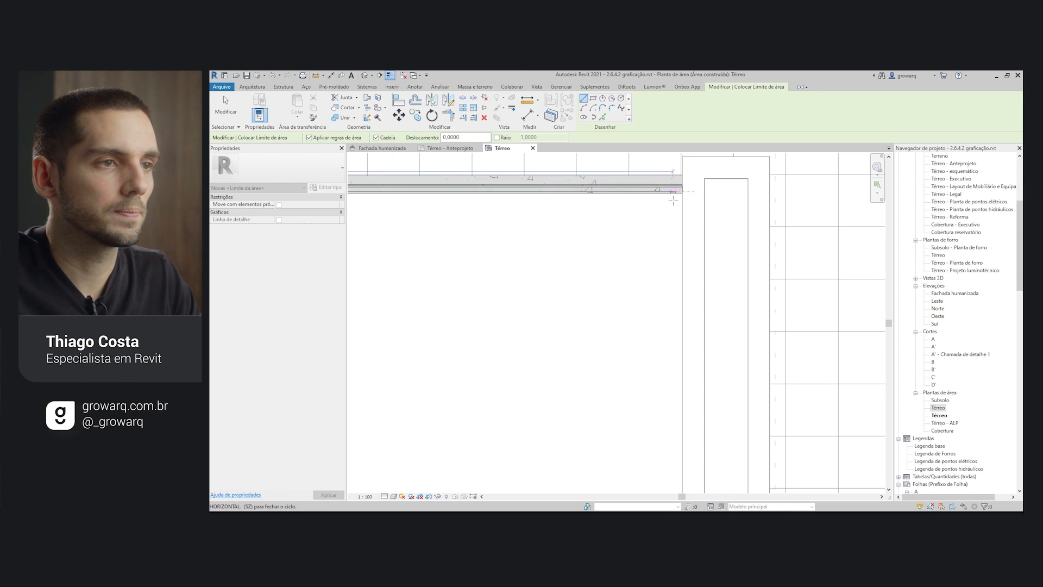
scroll(673, 200, up, 2)
click(693, 183)
Step: Finish the area boundary chain at the L-shaped planter's corner so the terrace outline is closed, and leave the boundary command
scroll(705, 184, down, 3)
scroll(661, 359, up, 3)
mouse_move(705, 184)
middle_down()
mouse_move(668, 359)
mouse_move(740, 351)
middle_up()
click(661, 359)
scroll(661, 359, down, 3)
key(Escape)
scroll(661, 356, down, 5)
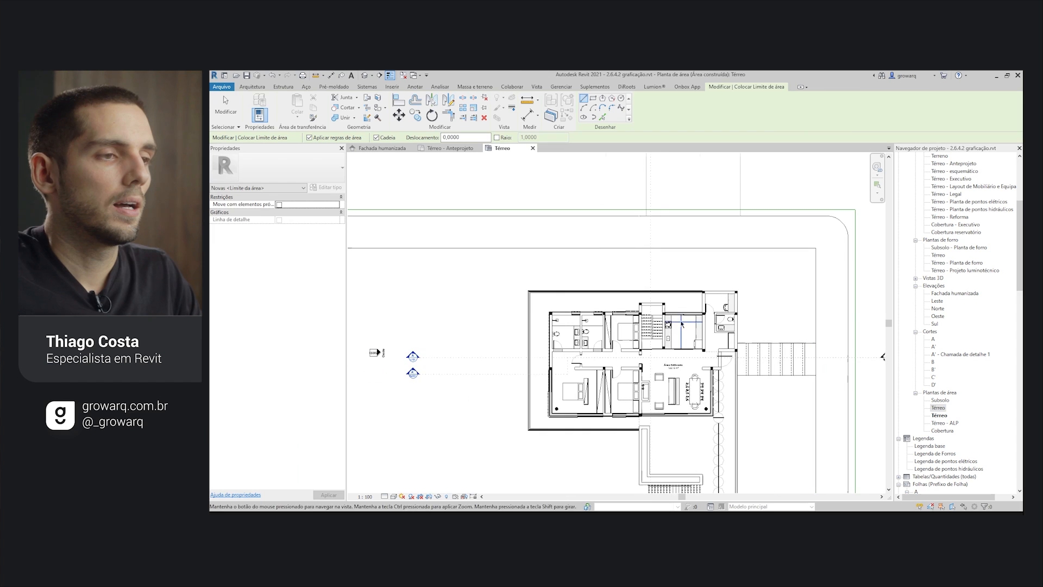
key(Escape)
Step: Place a tagged area inside the terrace boundary, with its tag on the tiled floor beside the L-shaped planter
click(743, 117)
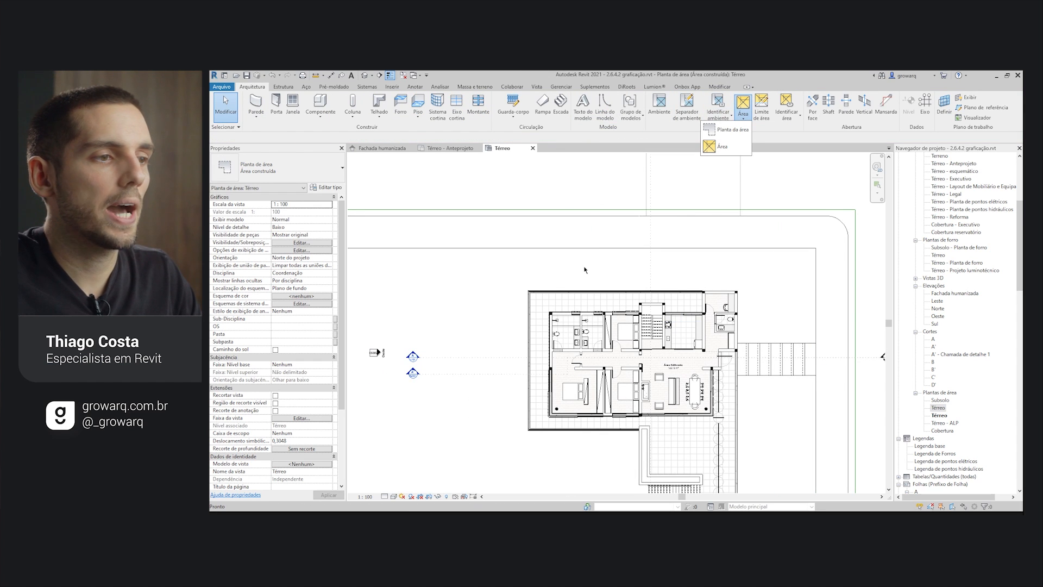
click(727, 146)
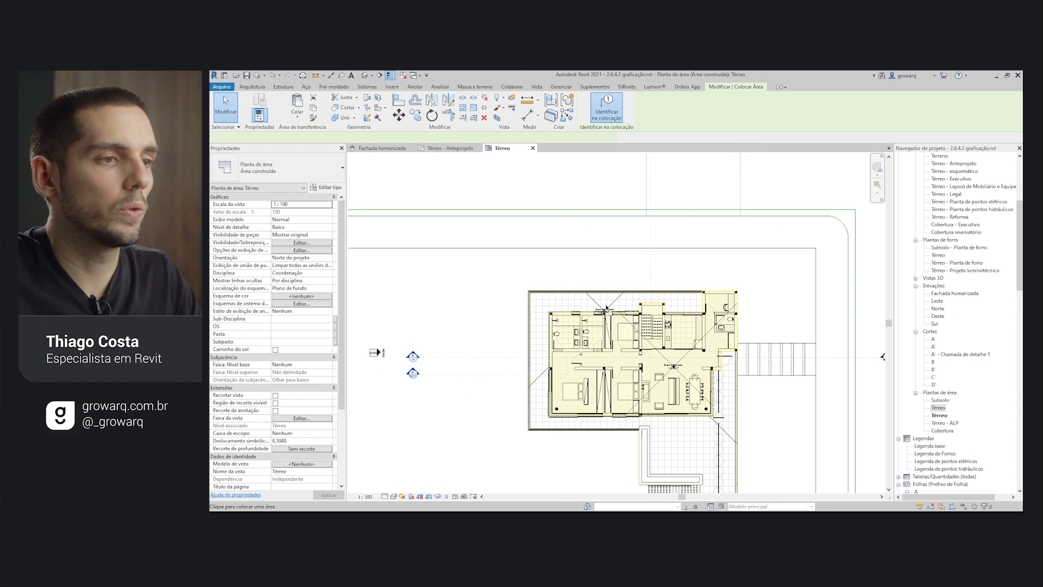
scroll(687, 458, up, 5)
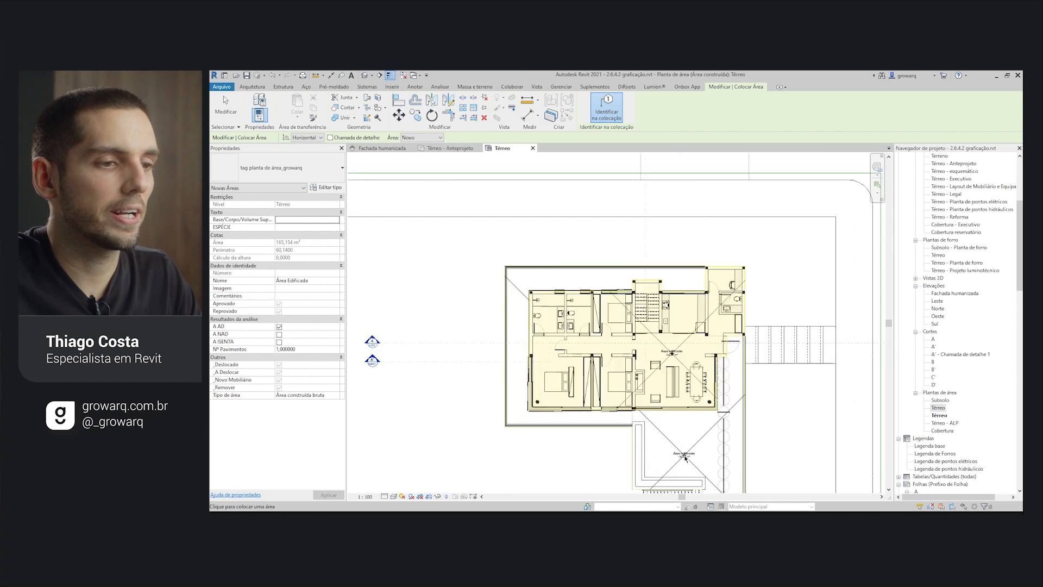
scroll(668, 388, down, 2)
scroll(667, 385, up, 2)
click(668, 386)
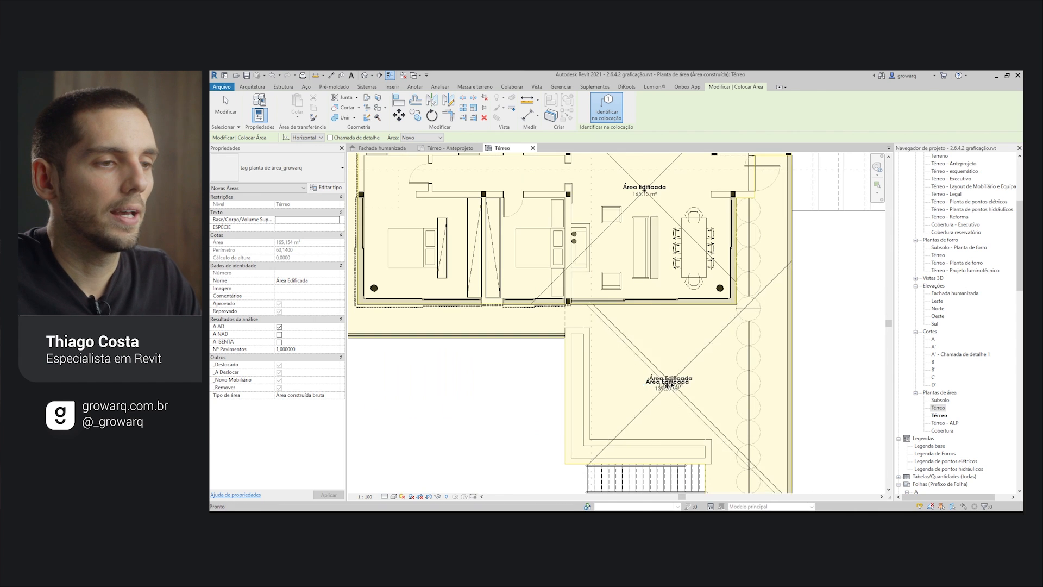
Step: Rename the terrace area to "Varanda" through its tag
key(Escape)
click(669, 383)
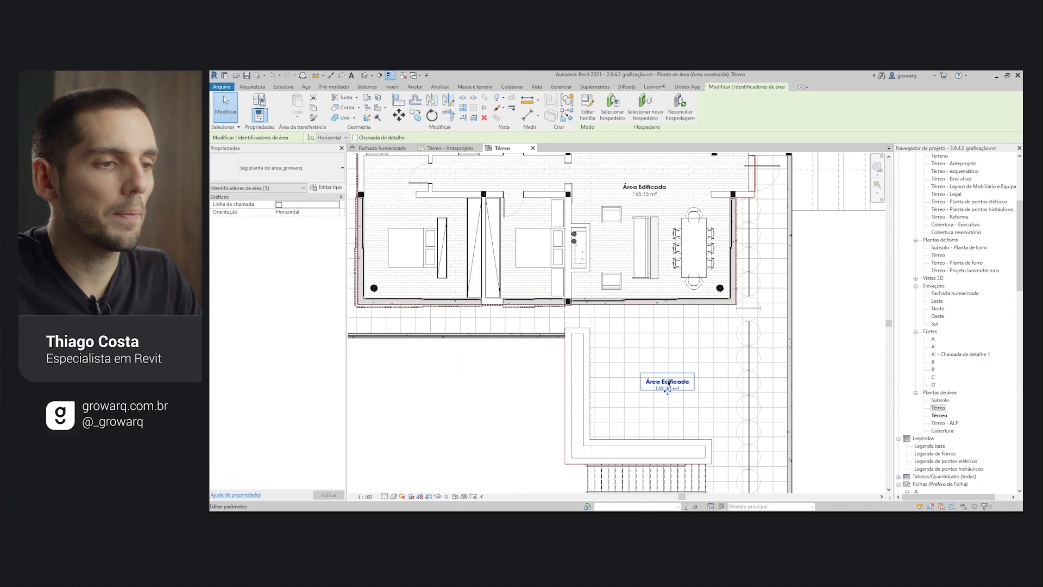
click(637, 396)
click(638, 397)
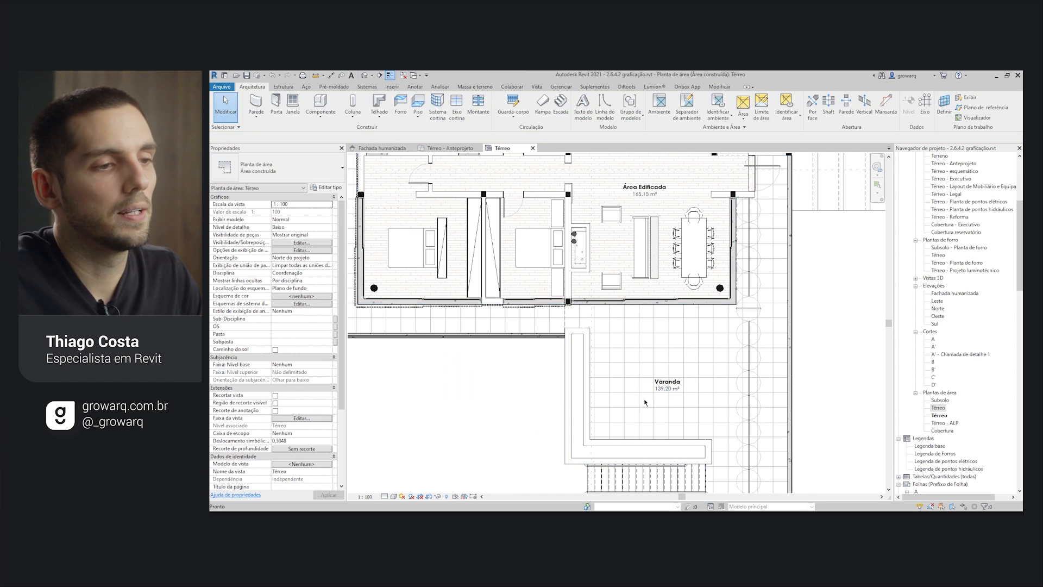
Step: Select the Varanda area and the house area in turn to compare their extents and properties, and deselect them
scroll(666, 383, down, 4)
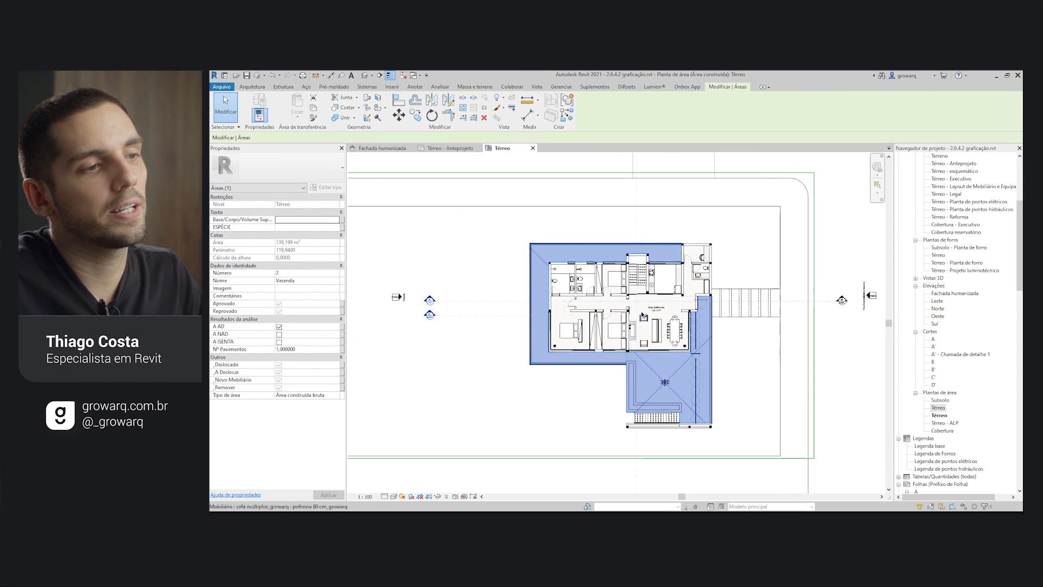
scroll(667, 312, up, 3)
click(668, 311)
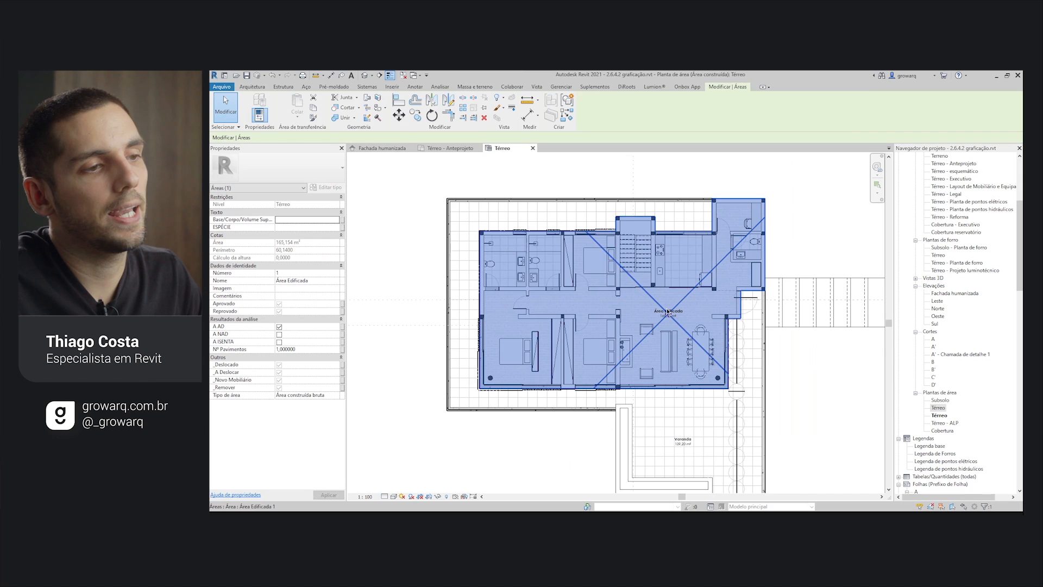
scroll(667, 309, down, 2)
scroll(668, 310, up, 6)
key(Escape)
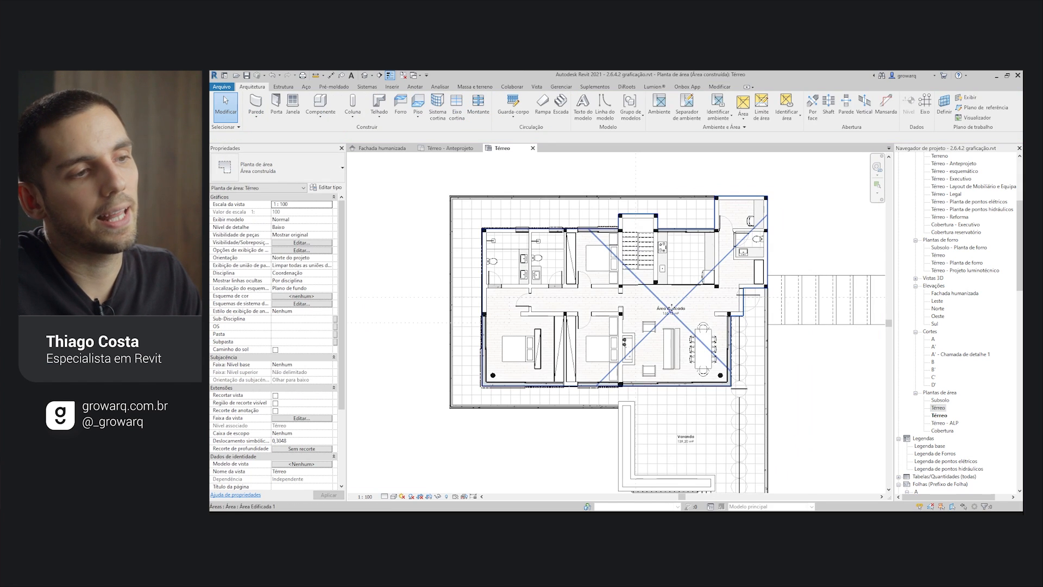
Step: Rename the house area to "Área construída" through its tag in the living room
click(692, 314)
click(682, 312)
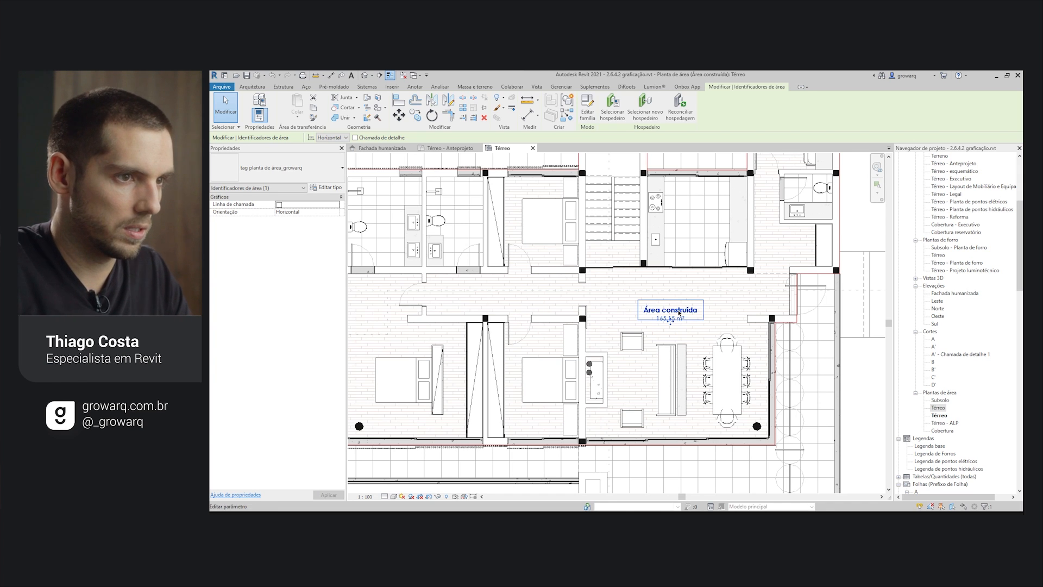
key(Escape)
middle_drag(720, 302, 746, 211)
scroll(715, 393, down, 3)
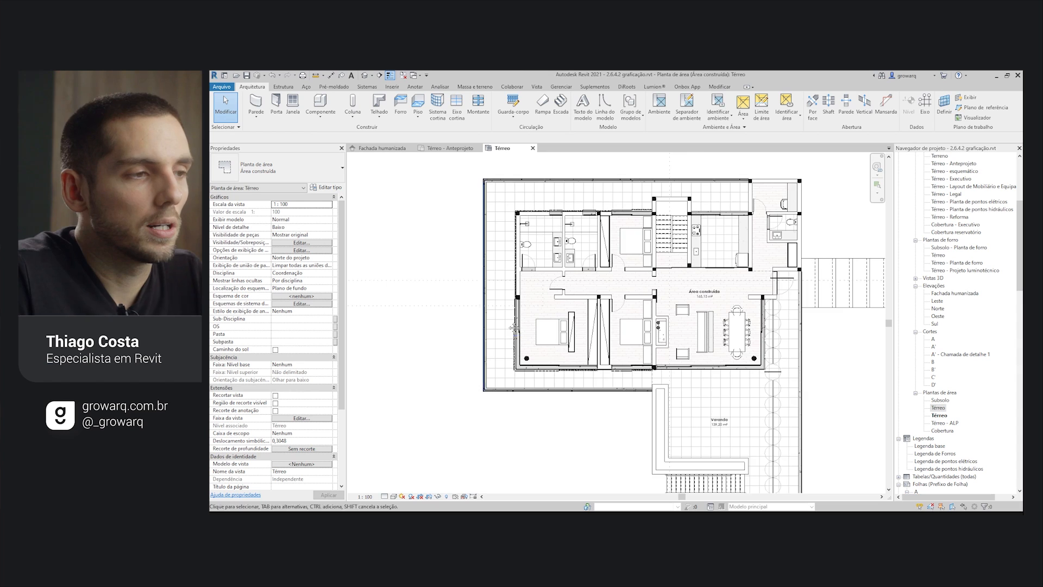
Step: Draw a rectangular area boundary on the empty site beside the house, and leave the boundary command
middle_drag(514, 328, 706, 317)
click(762, 109)
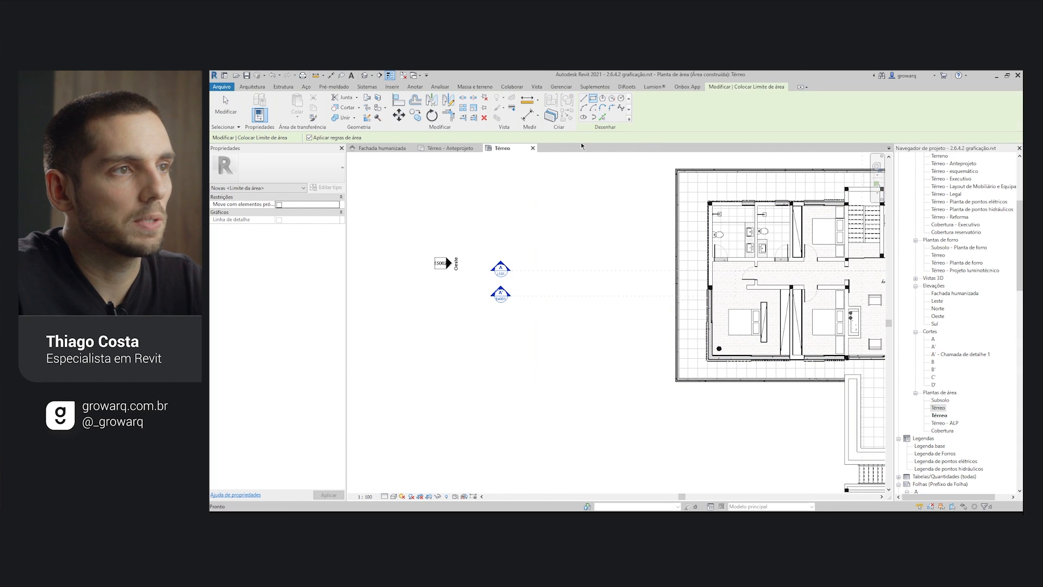
click(527, 355)
click(620, 459)
middle_drag(608, 433, 616, 395)
key(Escape)
key(Escape)
Step: Place a tagged area inside the rectangular boundary beside the house, and leave area placement
click(744, 112)
click(717, 146)
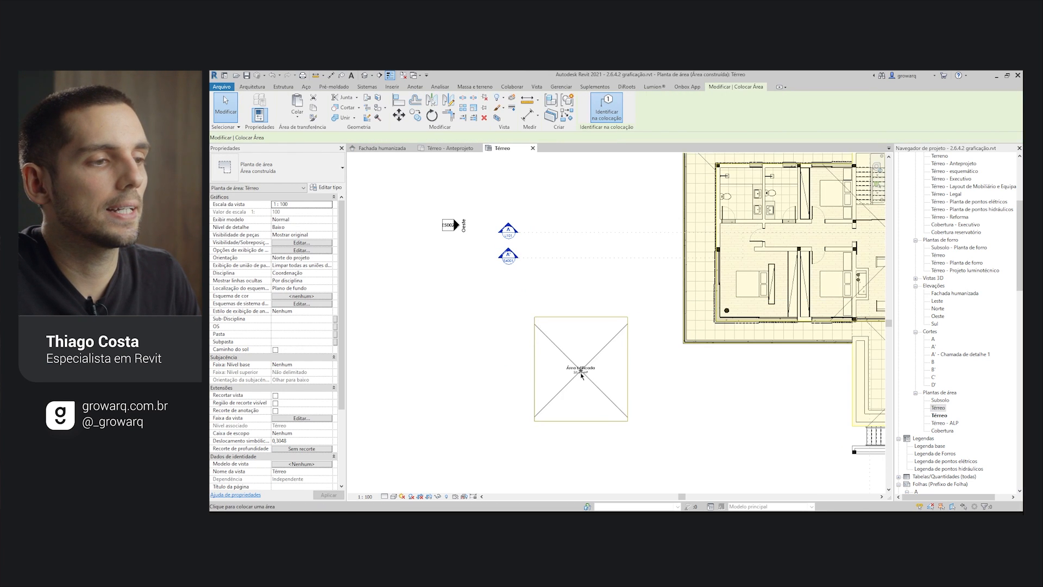
click(581, 361)
key(Escape)
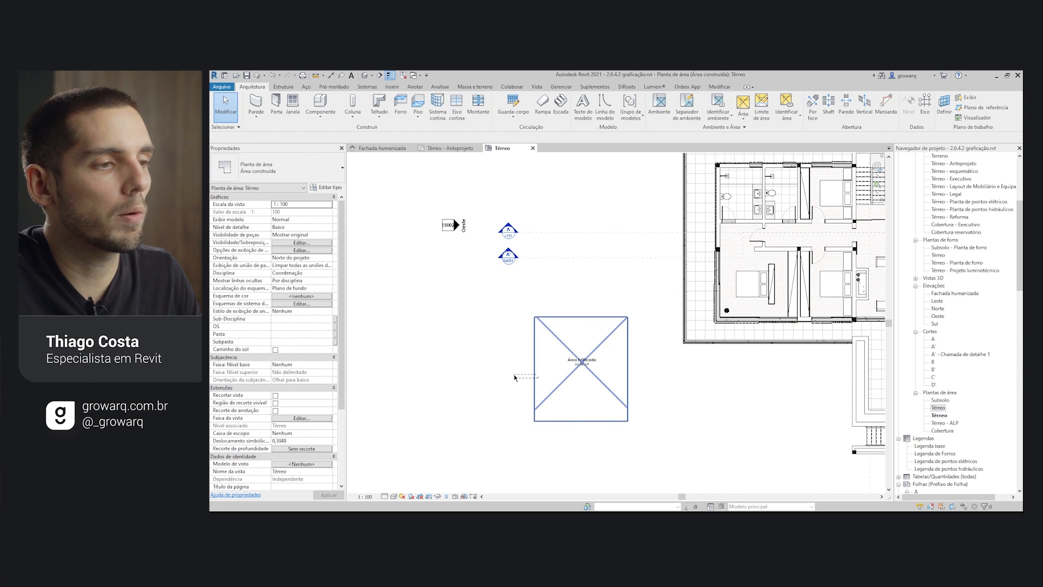
Step: Stretch two sides of the rectangular boundary outward to about 8.7 m wide, and delete the rectangle with its area and tag
drag(534, 377, 486, 379)
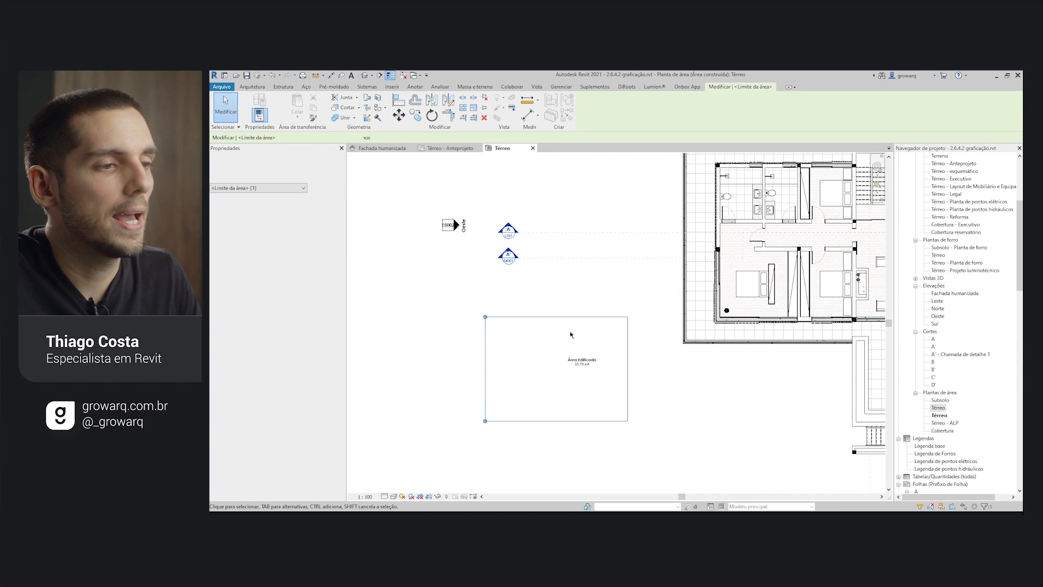
drag(572, 317, 573, 304)
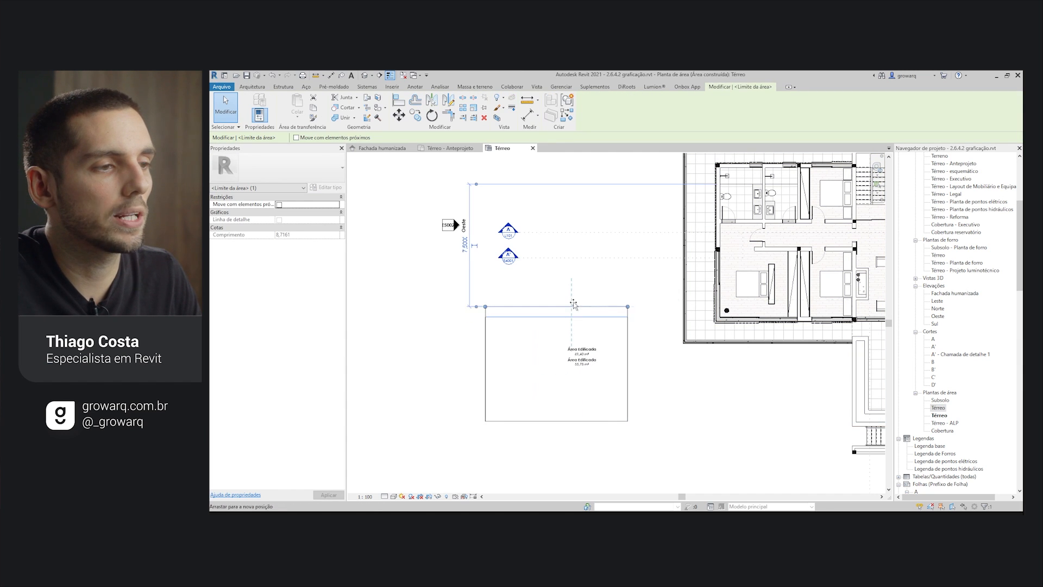
click(692, 360)
scroll(644, 374, down, 3)
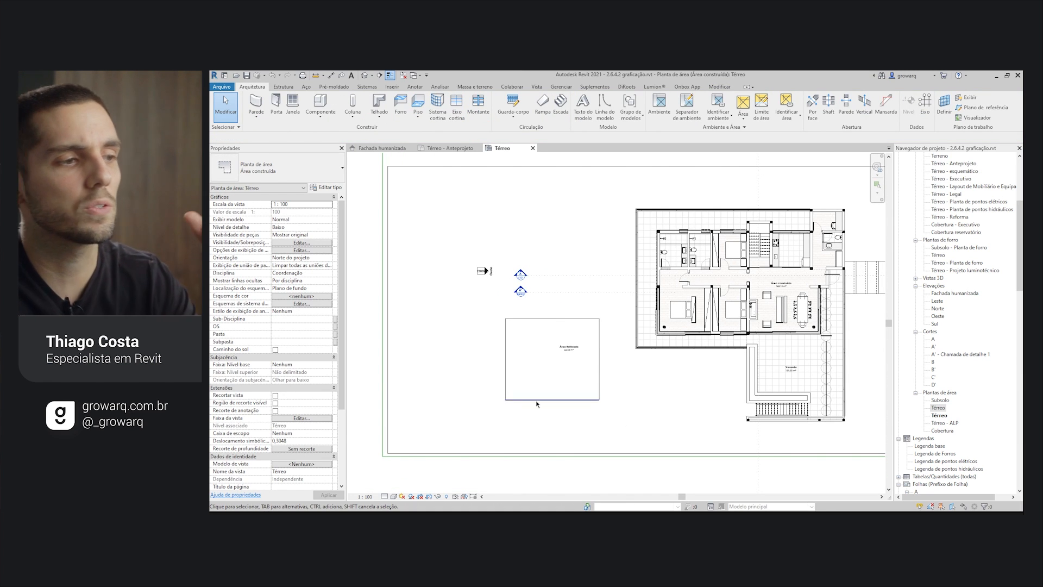
drag(484, 416, 612, 310)
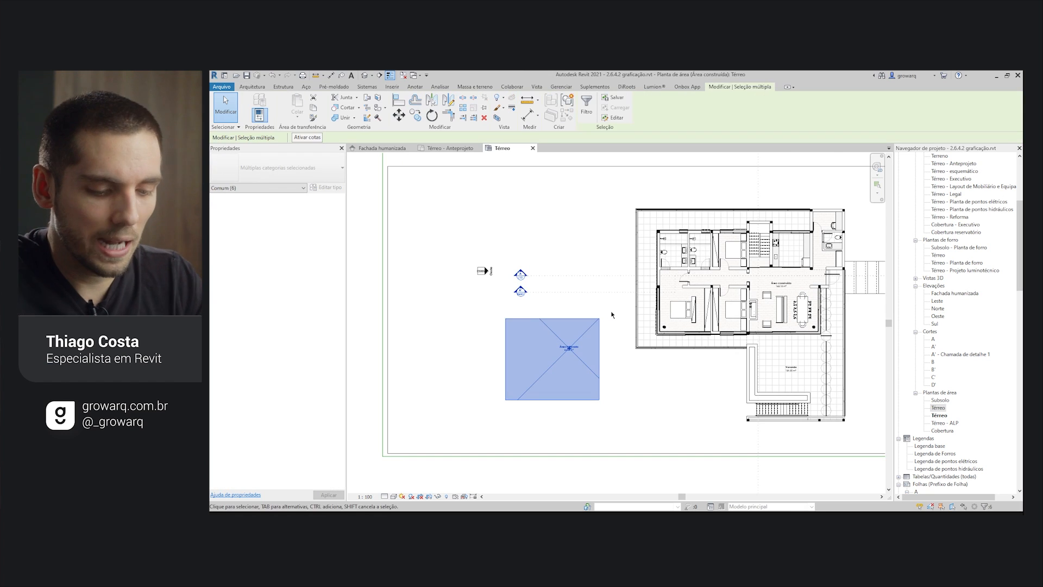
key(Delete)
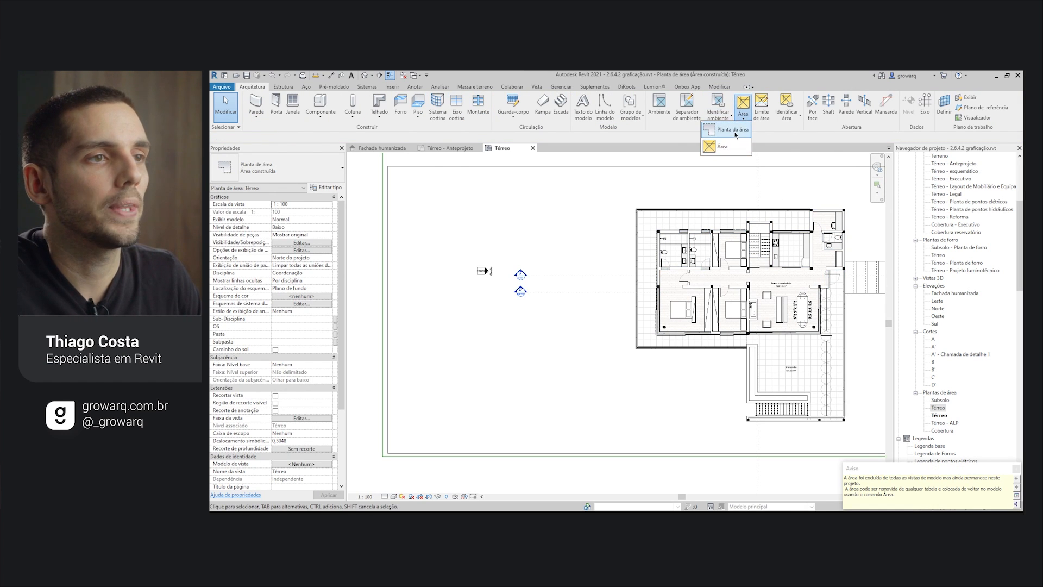
Step: Review the area scheme types offered for a new area plan, including Áreas Prefeitura, and cancel the plan creation
click(743, 118)
click(736, 135)
click(704, 168)
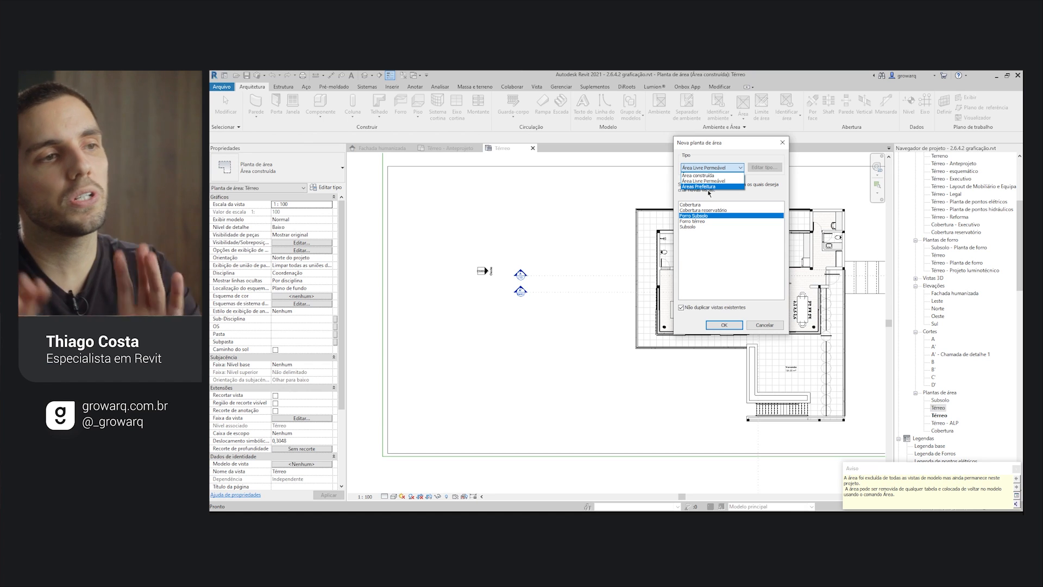
click(709, 188)
key(Escape)
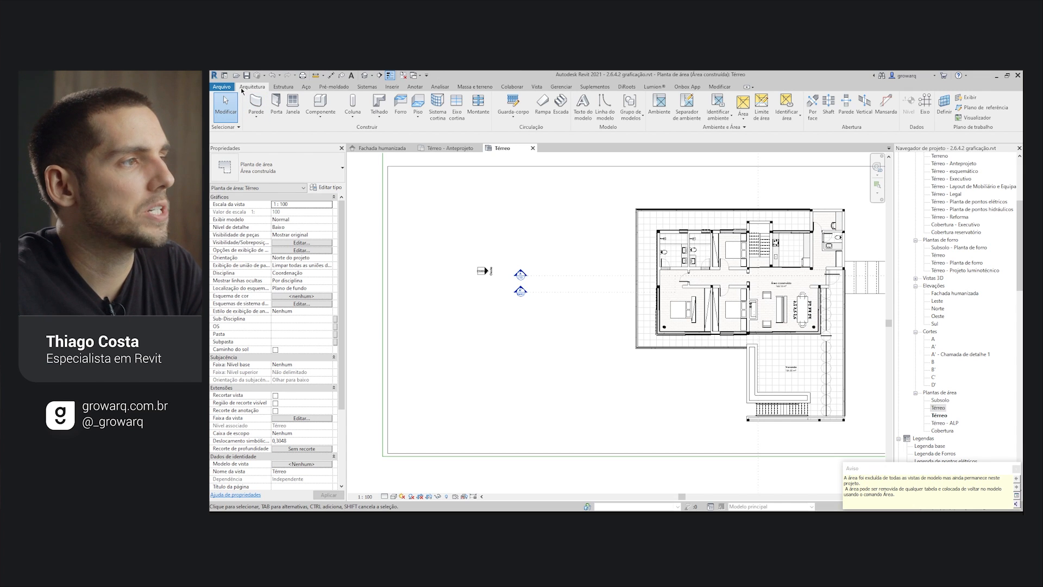
Step: Add a new area scheme named "Área Locável" in the area and volume computation settings
click(733, 129)
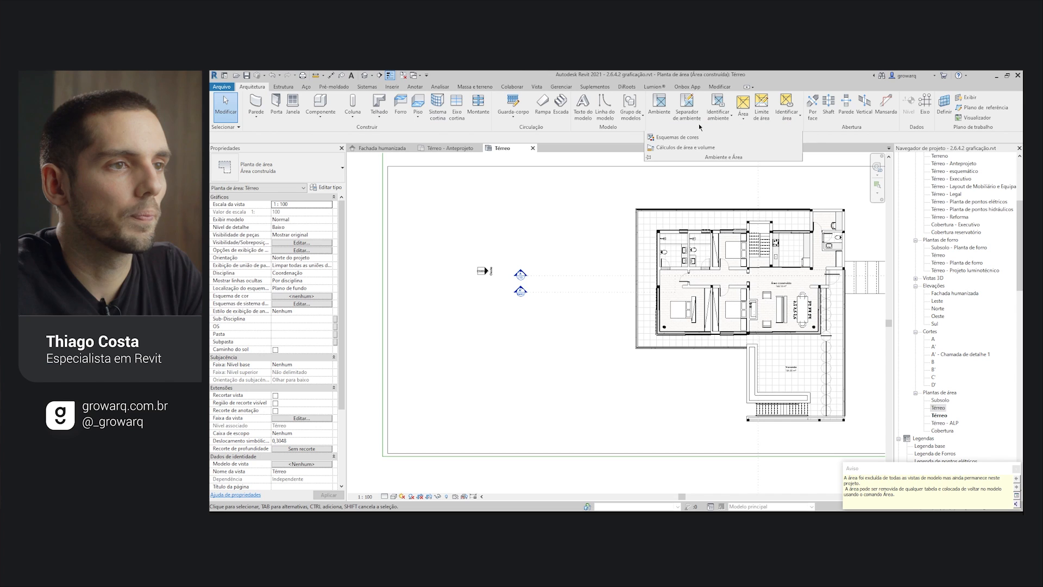
click(686, 150)
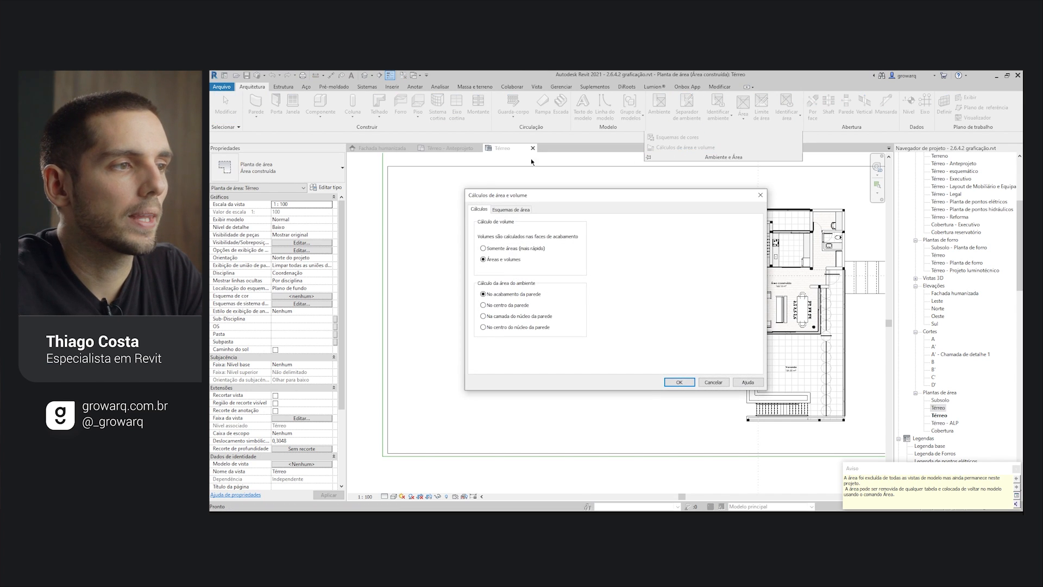
click(511, 210)
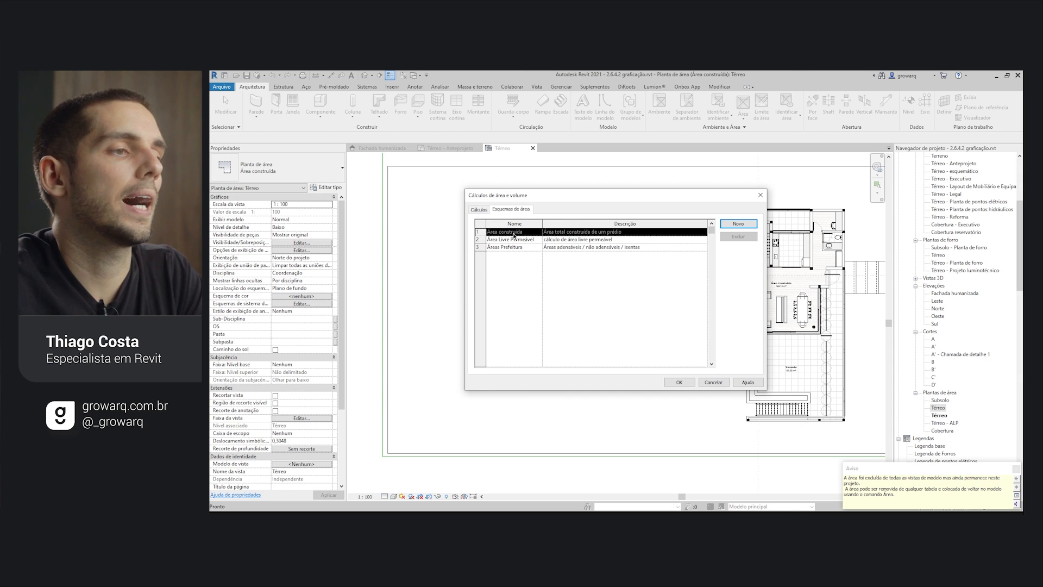
click(739, 224)
click(527, 254)
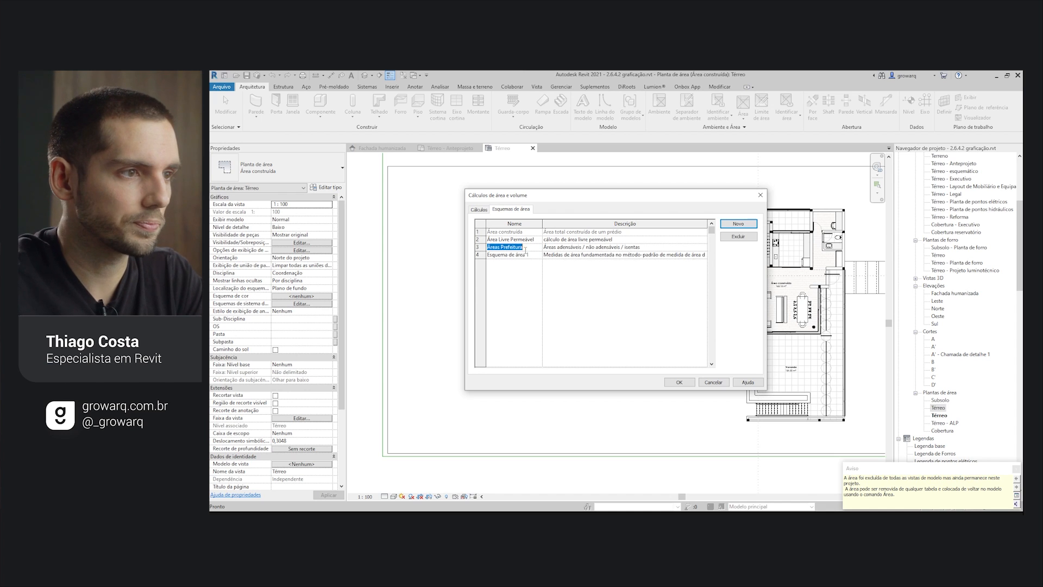
text(Área)
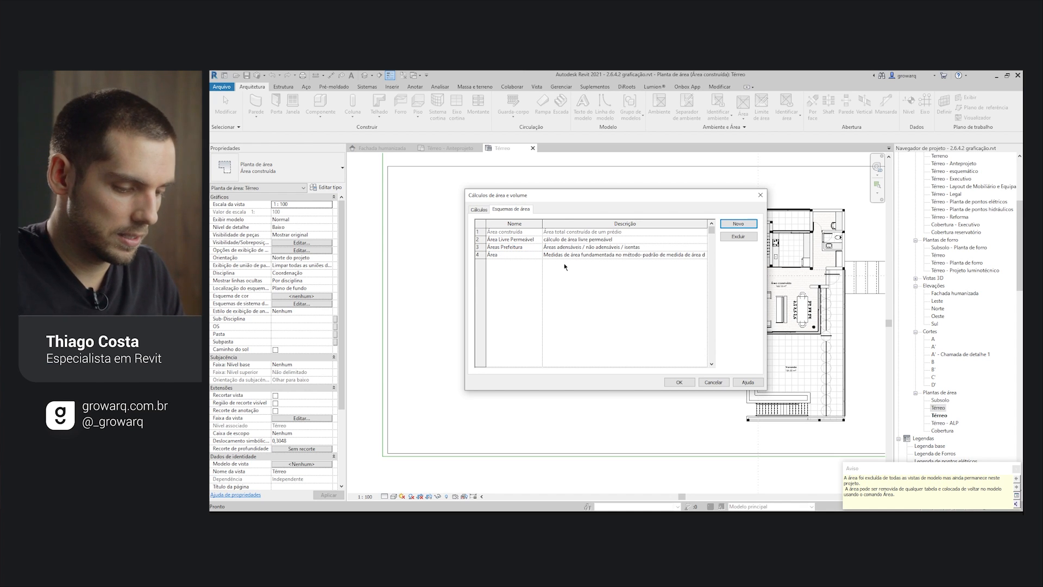
text( Locável)
key(Tab)
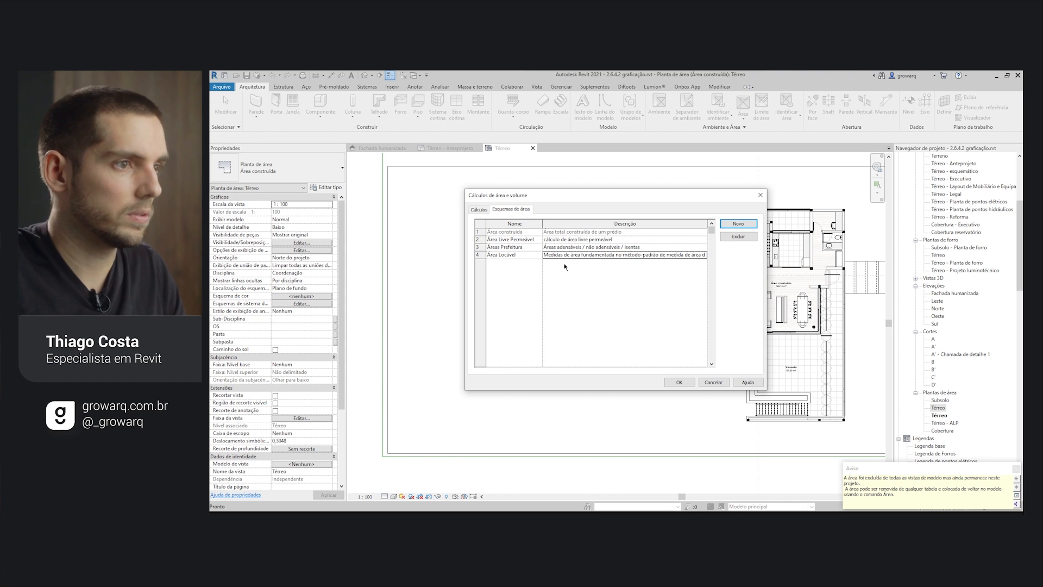
Step: Set the description of the Área Locável scheme to "Área destinada a locação" and accept the area settings
click(561, 254)
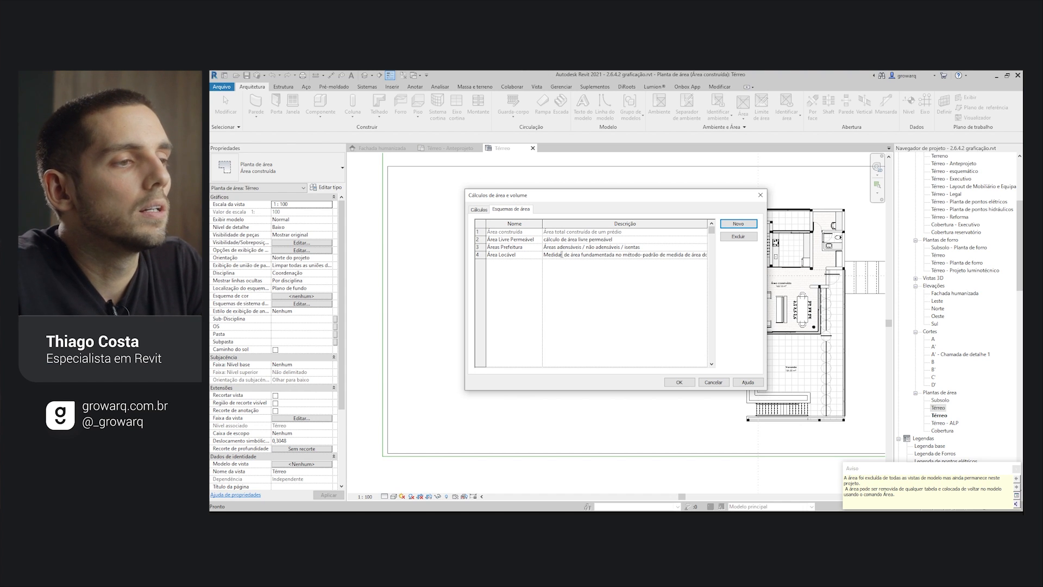
double_click(562, 255)
key(Delete)
key(Delete)
key(Delete)
key(Delete)
key(Delete)
key(Delete)
key(Delete)
key(Delete)
key(Delete)
key(Delete)
key(Delete)
key(Delete)
key(Delete)
key(Delete)
key(Delete)
key(Delete)
key(Delete)
key(Delete)
key(Delete)
key(Delete)
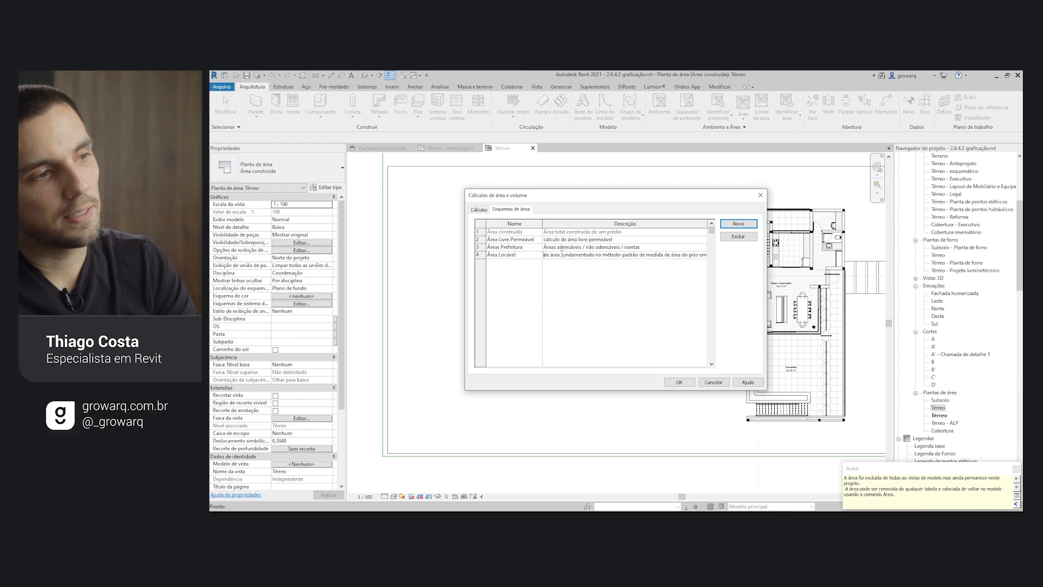
drag(663, 254, 339, 257)
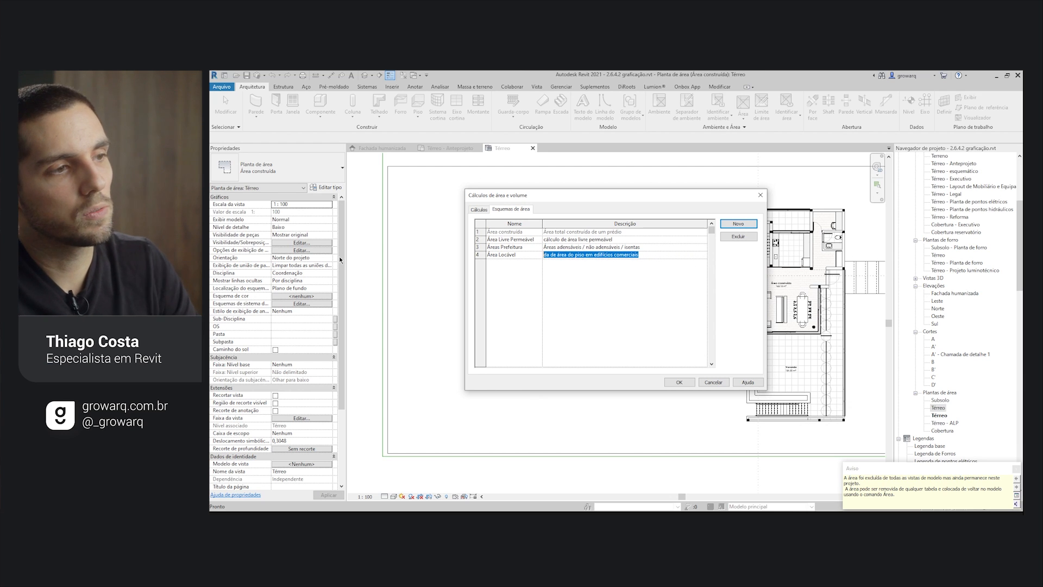
text(Área destinada a)
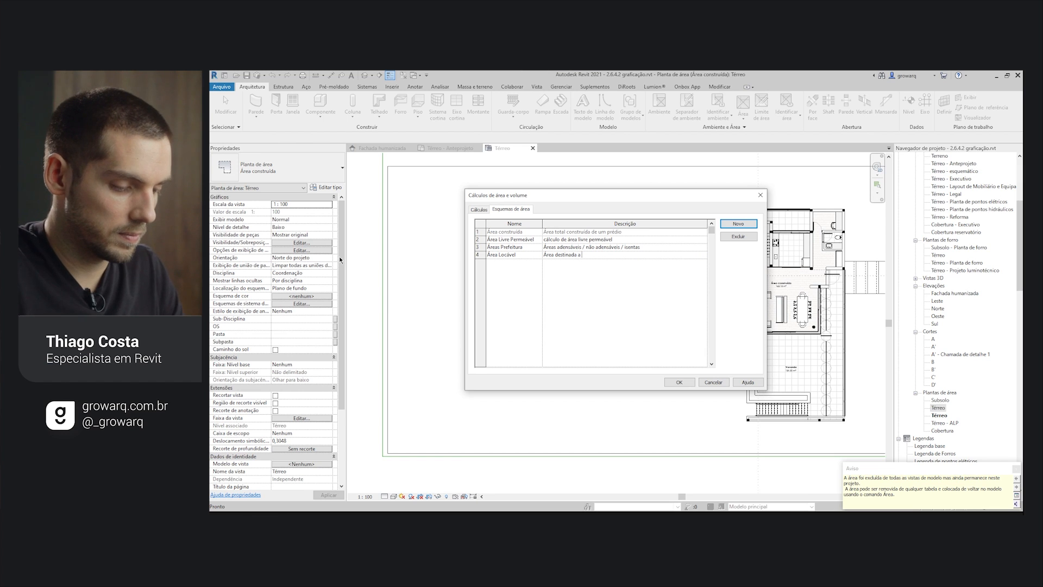
text( locação)
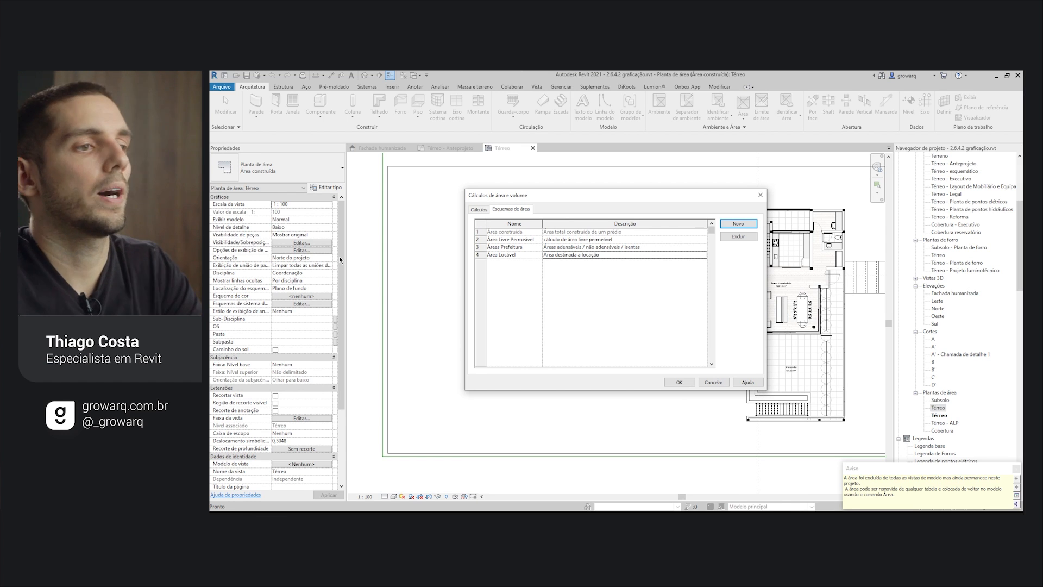
click(679, 382)
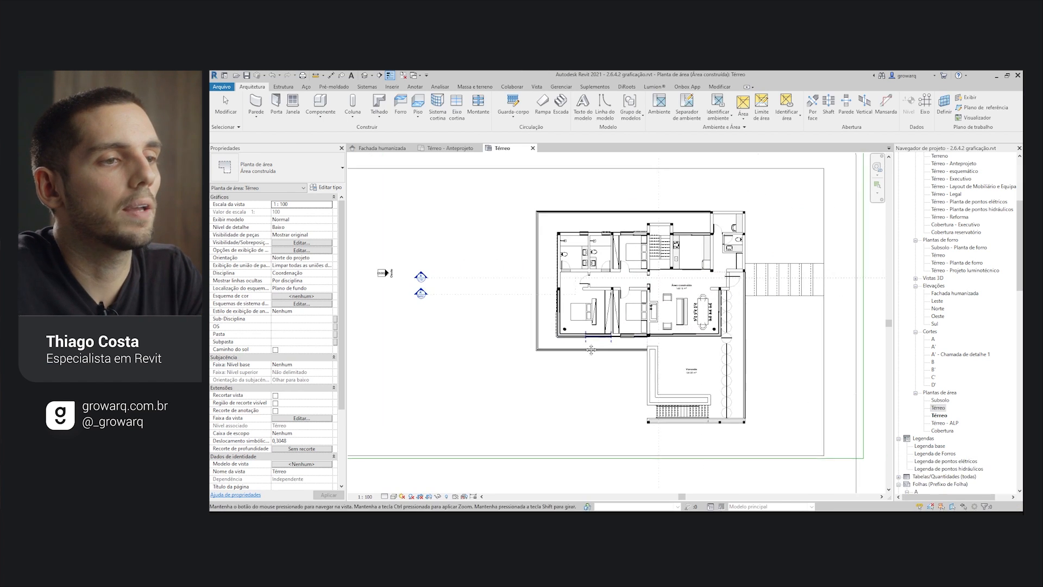
Step: Create a new area plan of type Área Locável for the Térreo level, without automatic boundary lines on the external walls
click(743, 119)
click(717, 140)
click(717, 167)
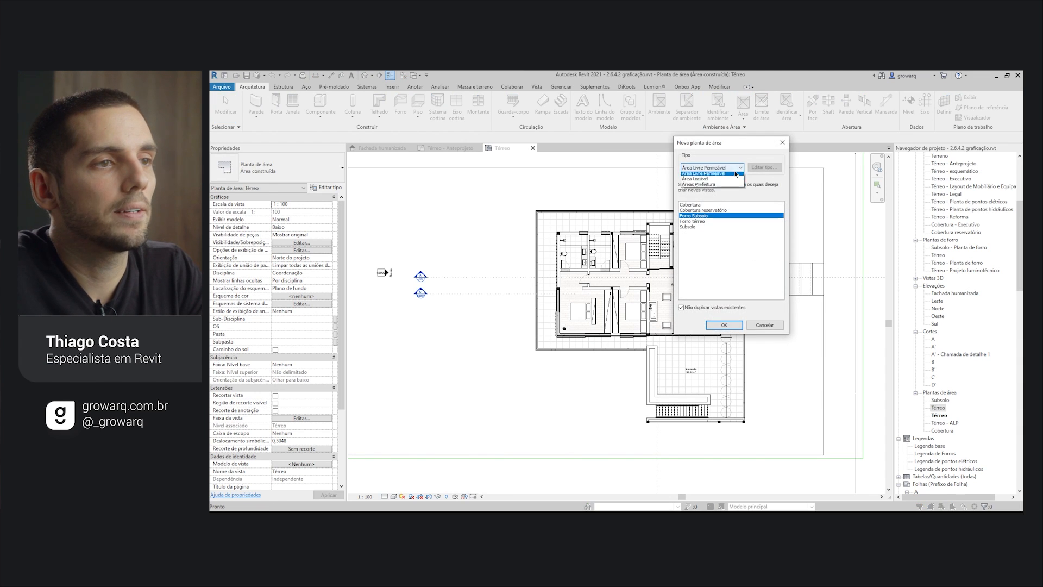
click(711, 189)
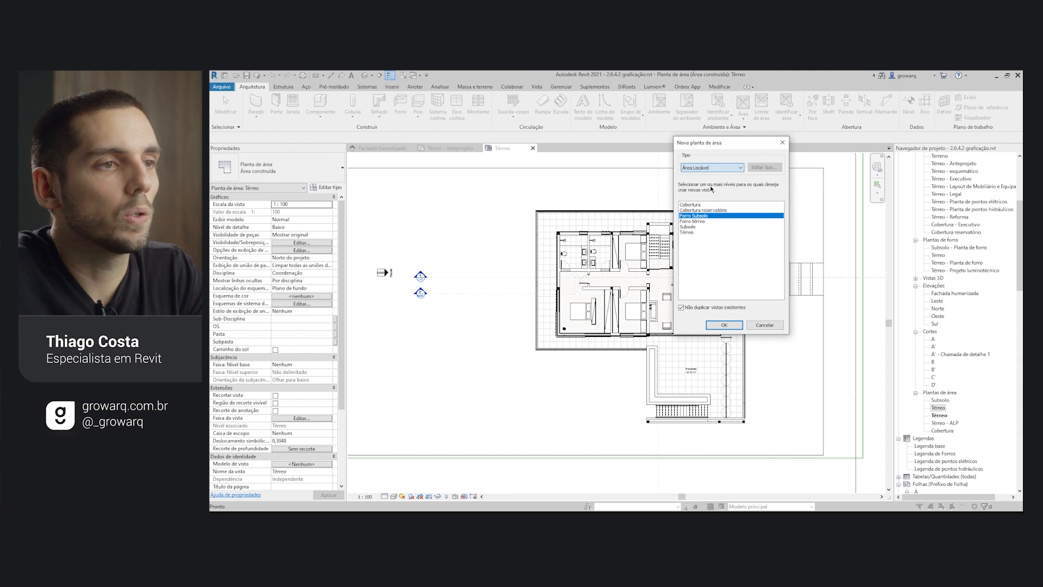
click(692, 232)
click(725, 325)
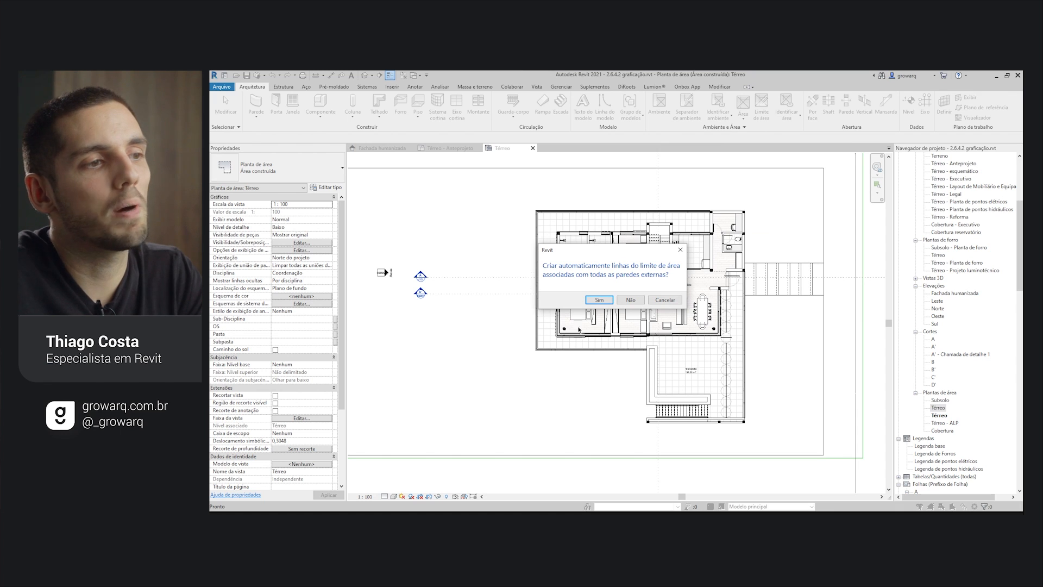
click(629, 300)
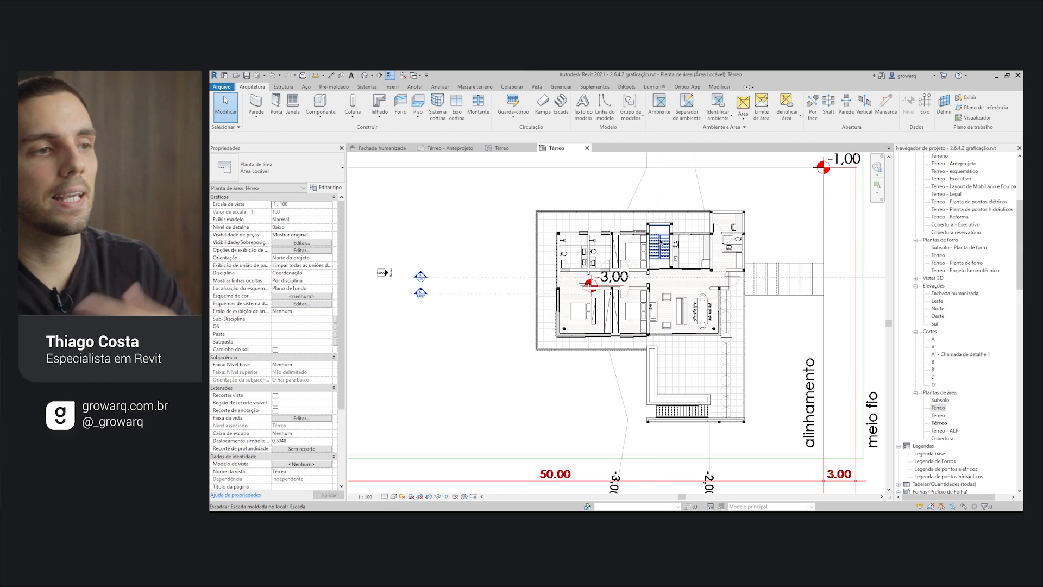
Step: Hide all imported categories in the new area plan's visibility settings
key(v)
key(g)
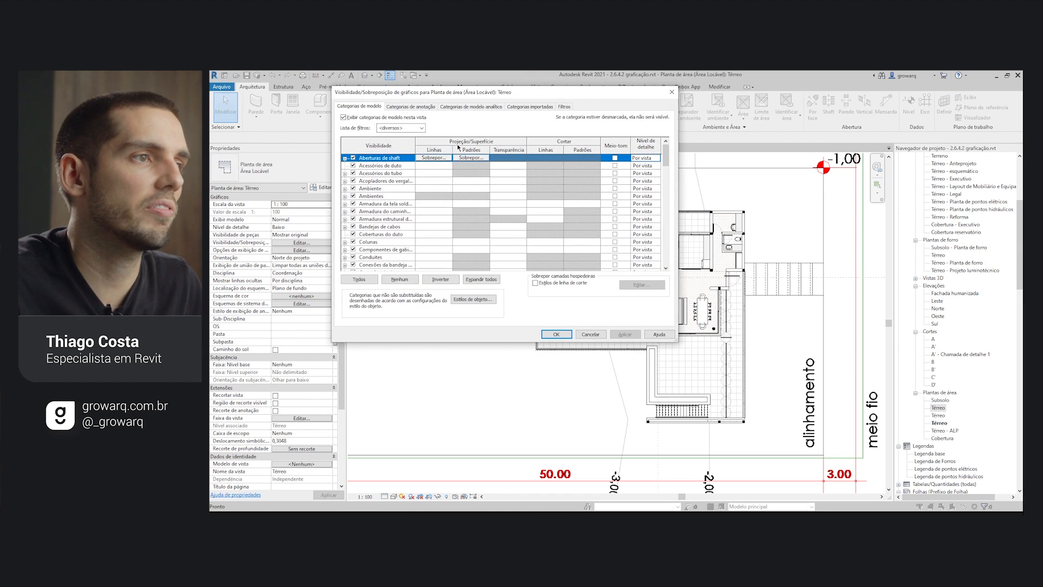
click(526, 108)
click(344, 117)
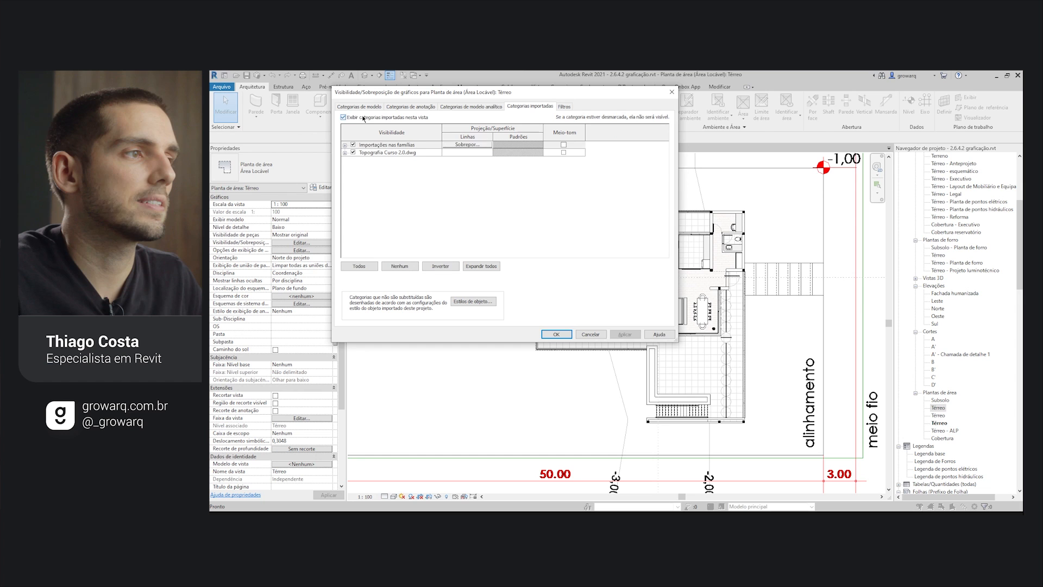
click(550, 336)
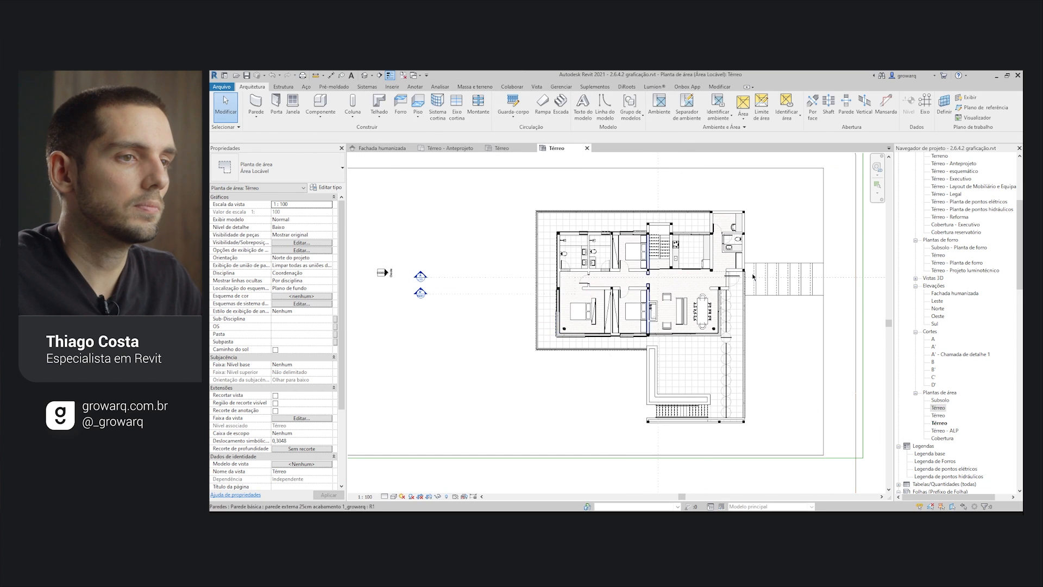
Step: Draw a rectangular area boundary around the room and bathroom block beside the kitchen, along its outer wall faces
scroll(742, 232, up, 4)
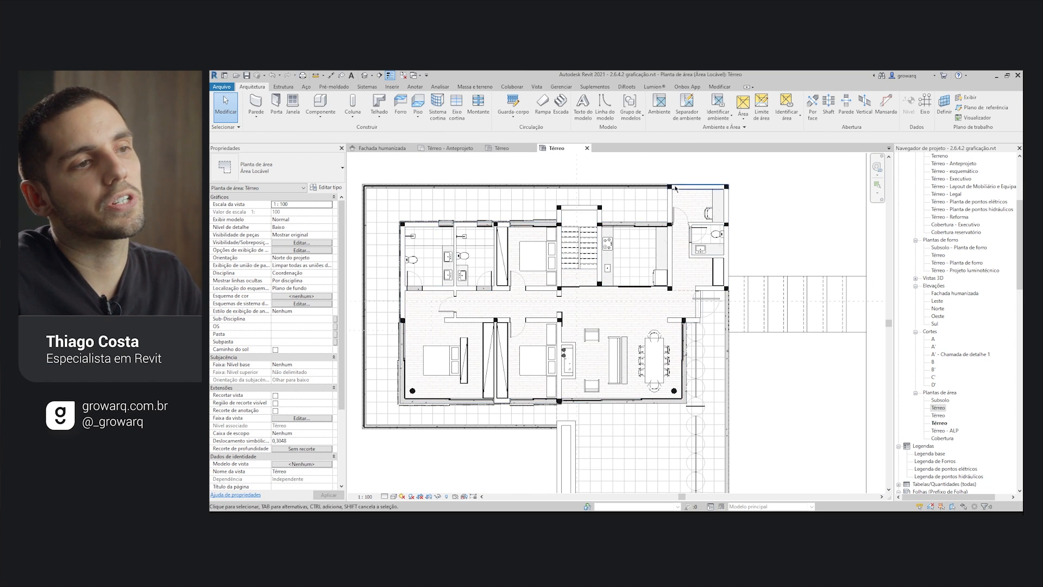
scroll(697, 206, up, 3)
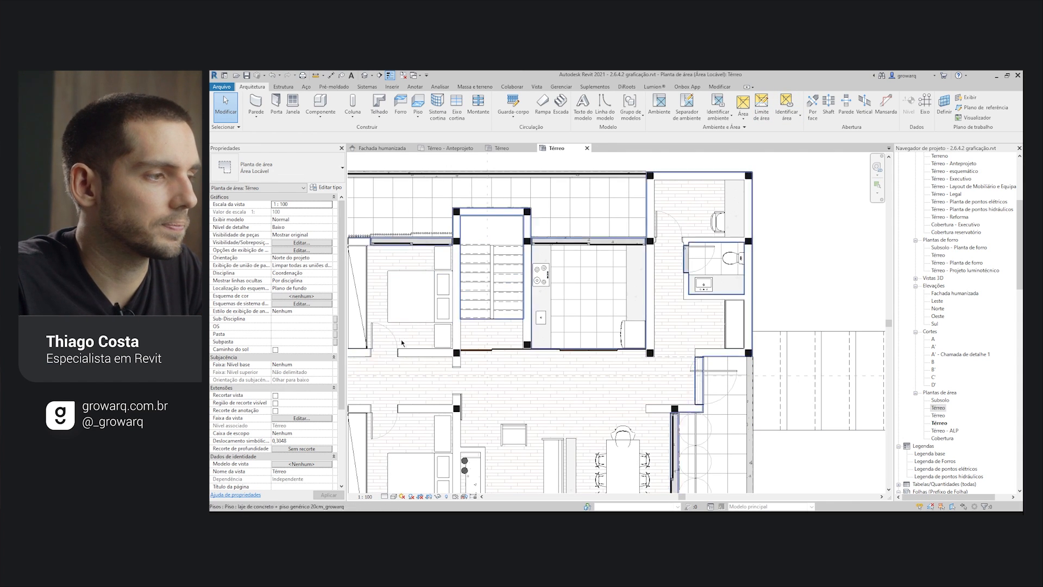
scroll(380, 348, down, 1)
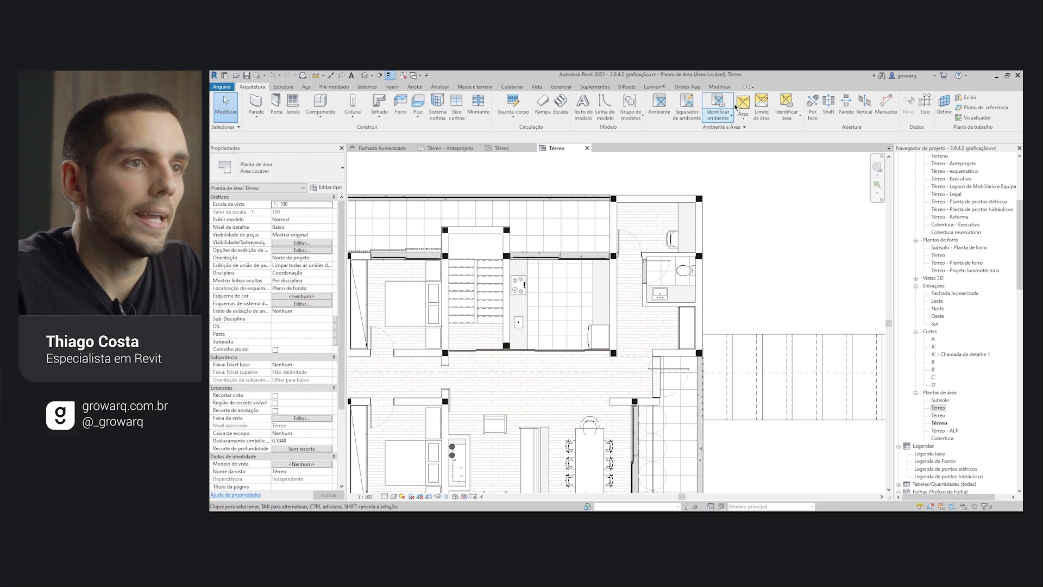
click(761, 106)
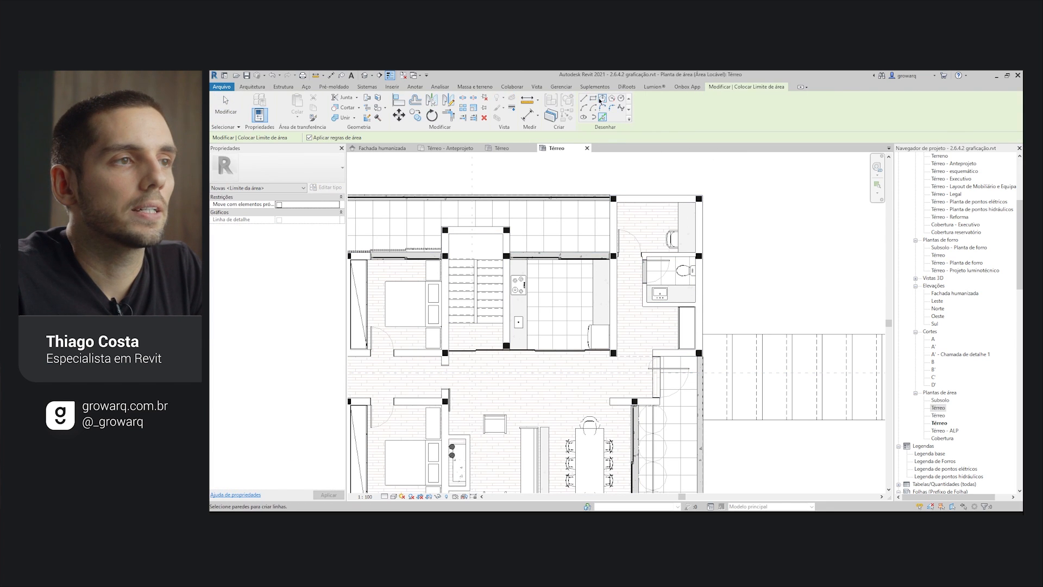
click(584, 98)
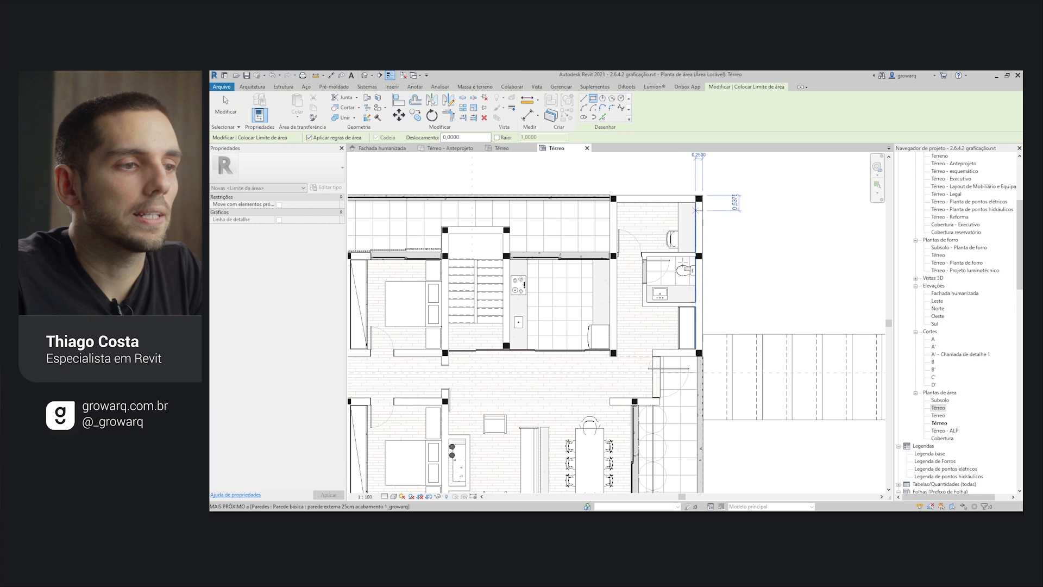
scroll(630, 362, up, 5)
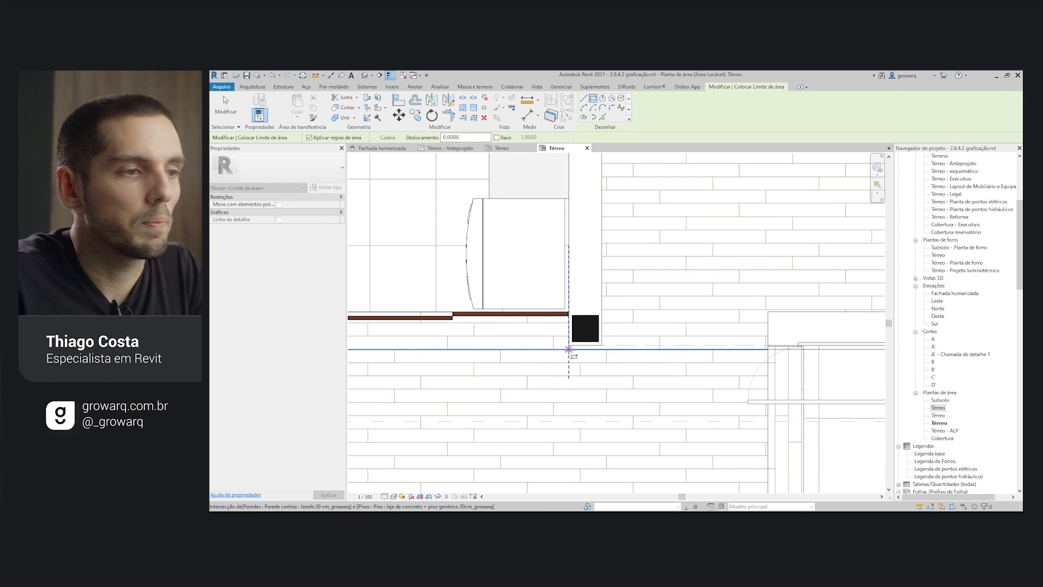
scroll(554, 233, down, 6)
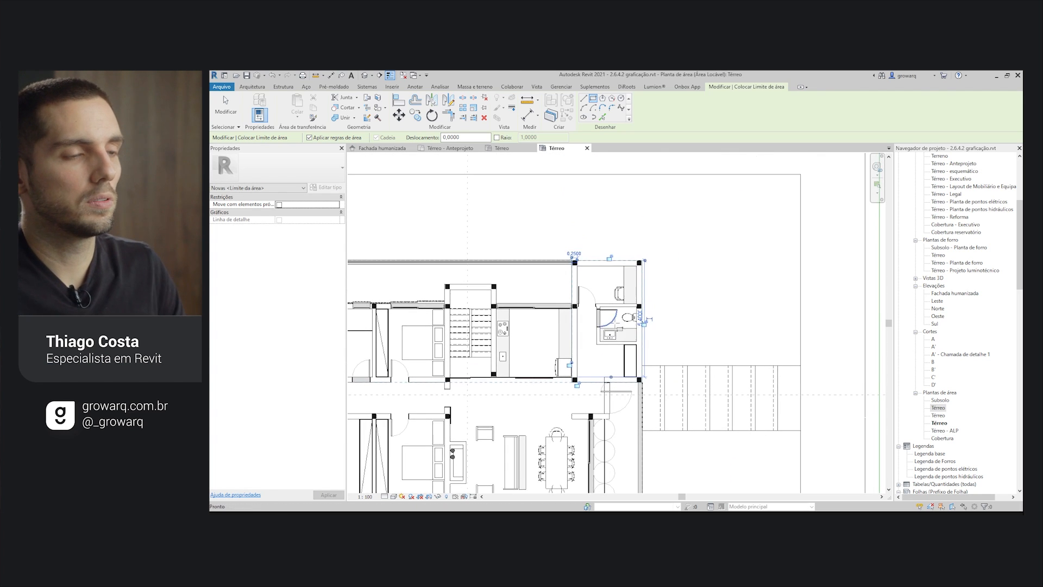
key(Escape)
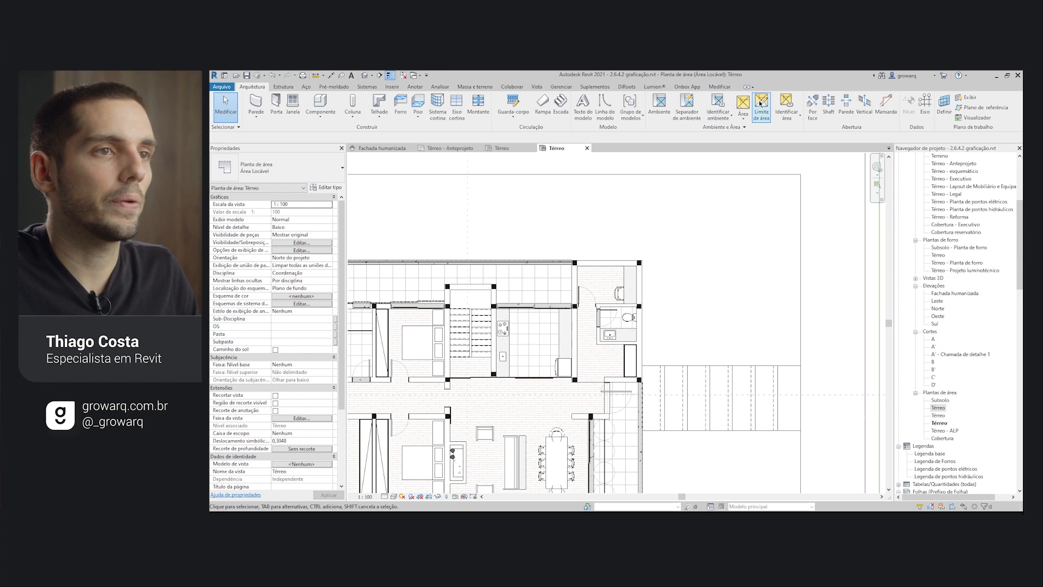
Step: Place a tagged area named "Área Locável" inside the rectangular boundary around the bathroom block
click(743, 115)
click(723, 146)
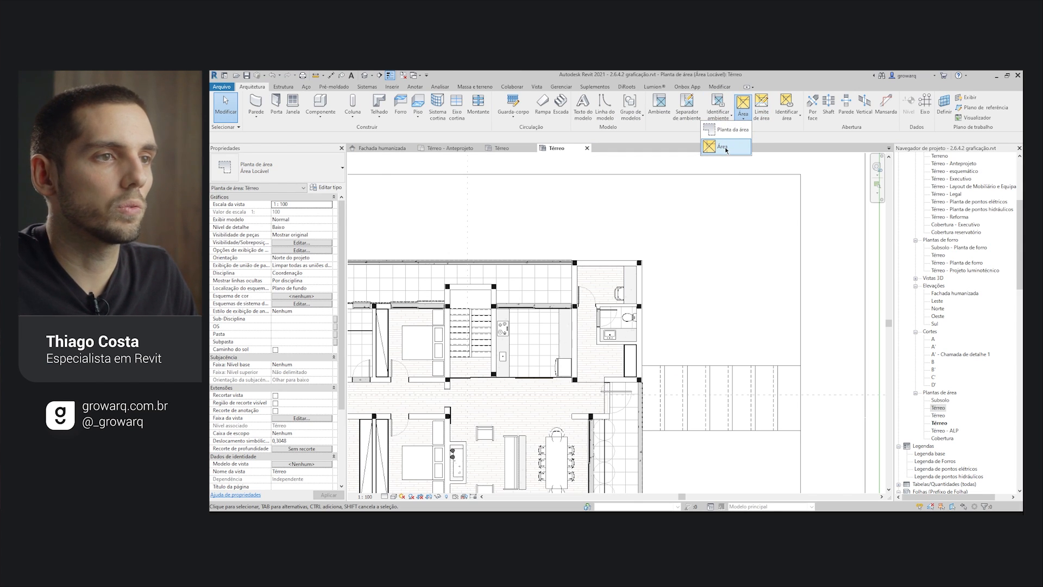
scroll(604, 355, up, 4)
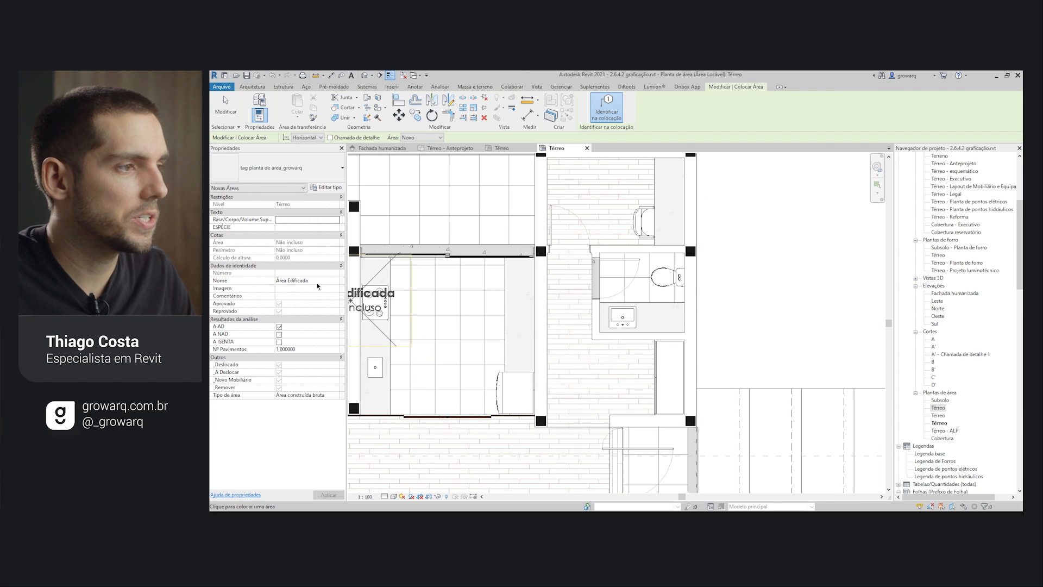
click(299, 280)
text(L)
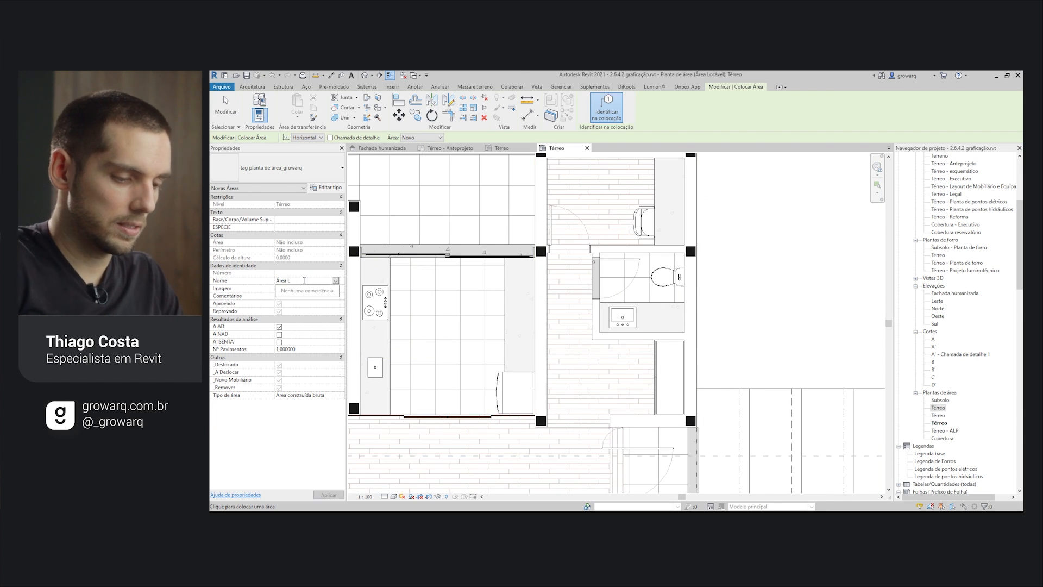
text(ocável)
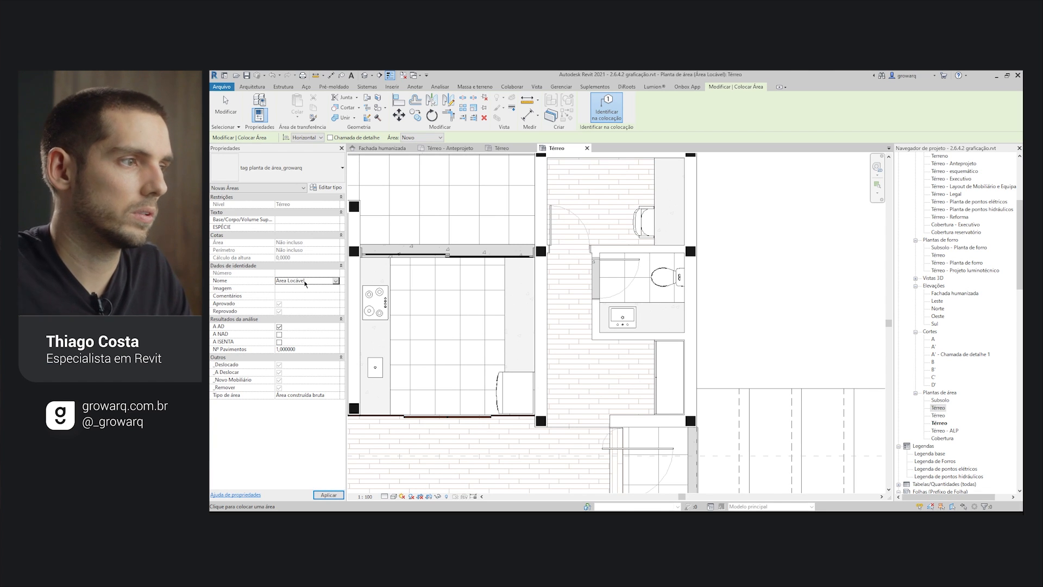
click(609, 377)
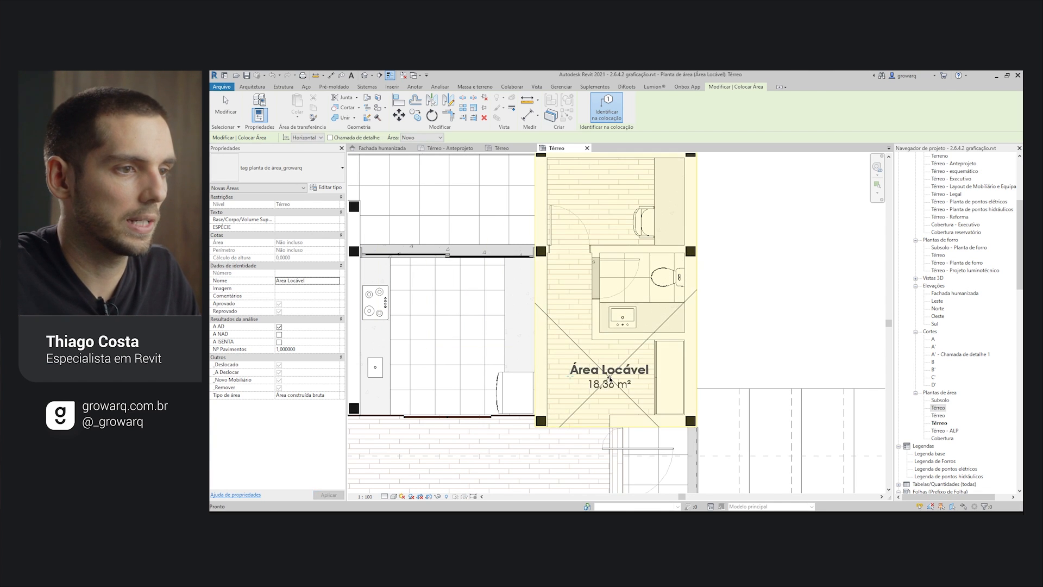
key(Escape)
Step: Start a chained area boundary at the rectangle's upper-left corner and run it along the rear terrace wall to its far outer corner
scroll(609, 377, down, 5)
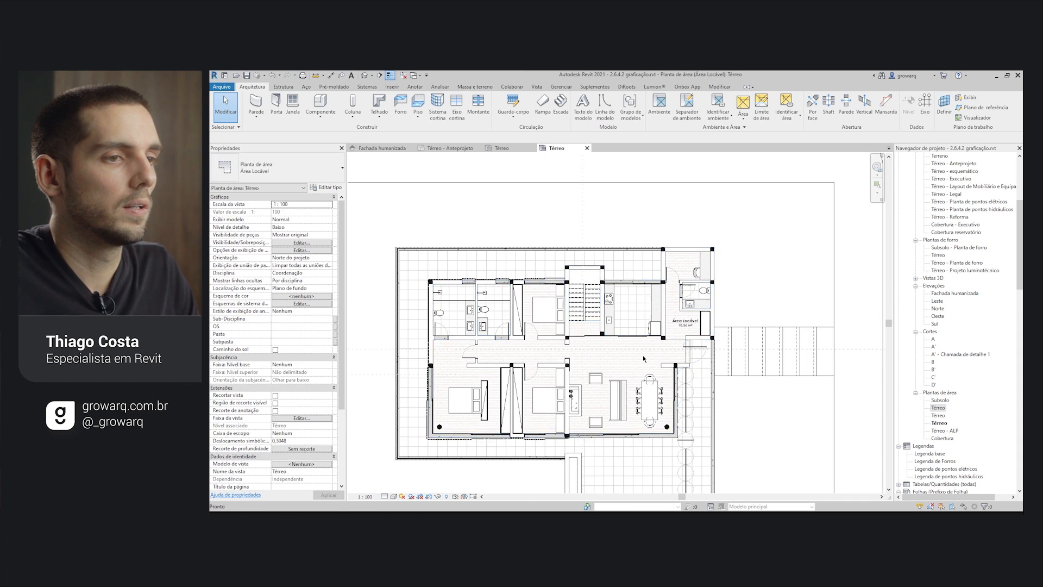
scroll(643, 358, up, 2)
middle_drag(627, 367, 658, 357)
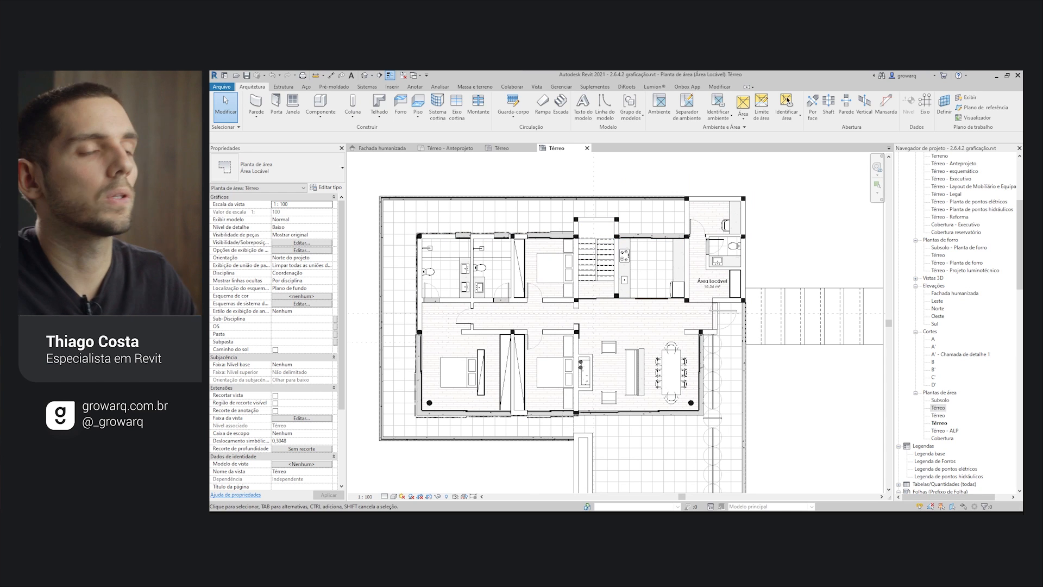
click(761, 106)
scroll(698, 187, up, 4)
click(583, 98)
scroll(680, 196, up, 4)
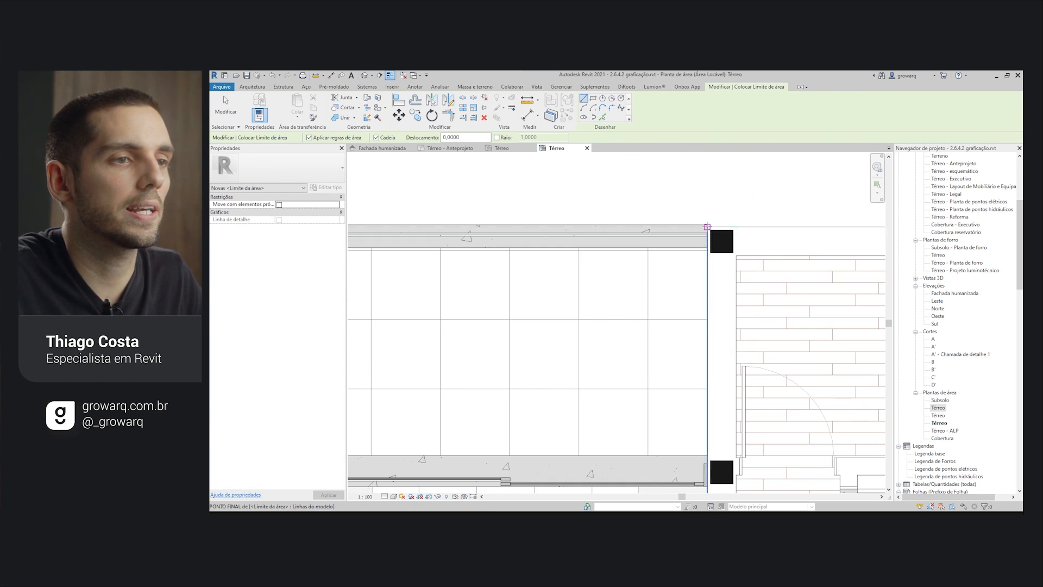
click(706, 234)
scroll(706, 228, down, 5)
middle_drag(448, 228, 869, 245)
scroll(488, 250, up, 5)
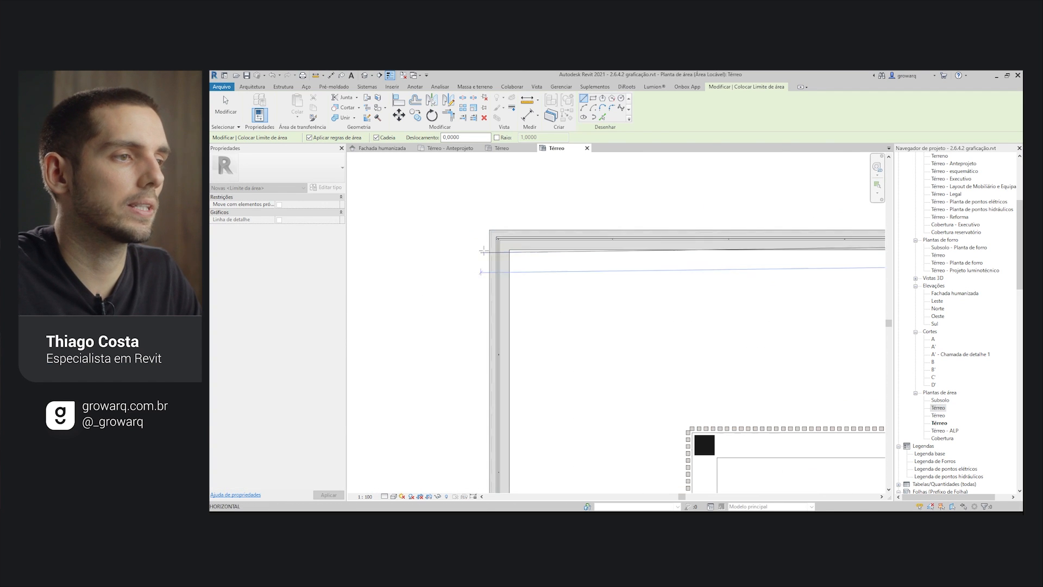
click(492, 232)
Step: Continue the area boundary around the terrace to the external stair and down the stair's end to the wall
scroll(491, 232, down, 5)
middle_drag(505, 419, 536, 165)
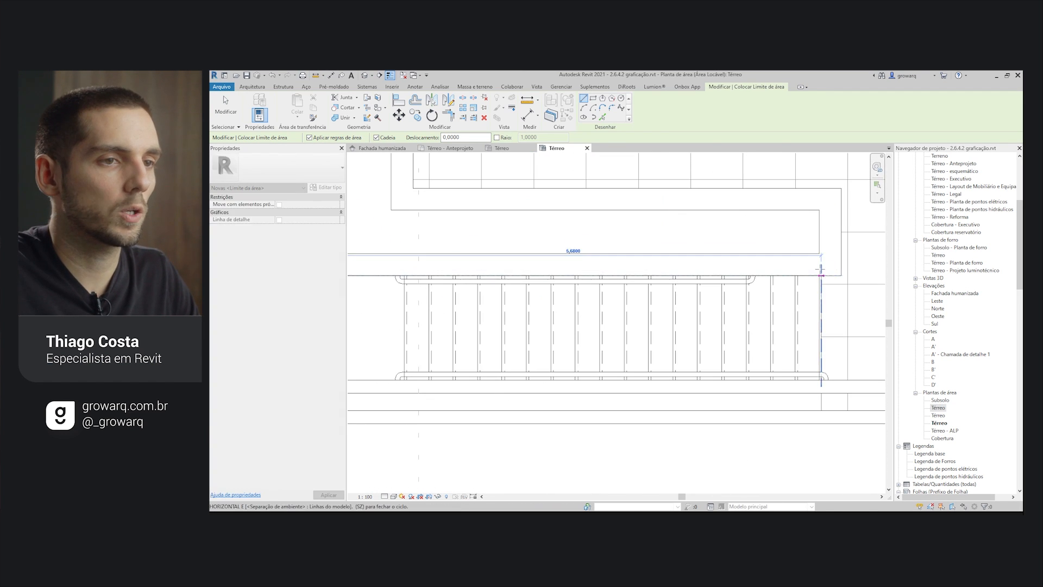
scroll(820, 269, up, 2)
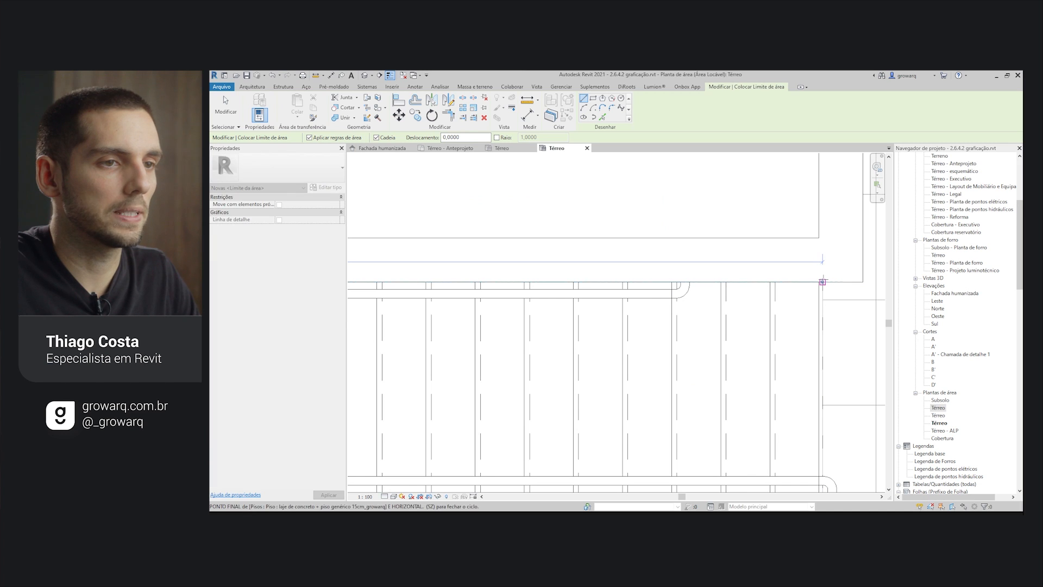
click(818, 282)
middle_drag(821, 468, 771, 293)
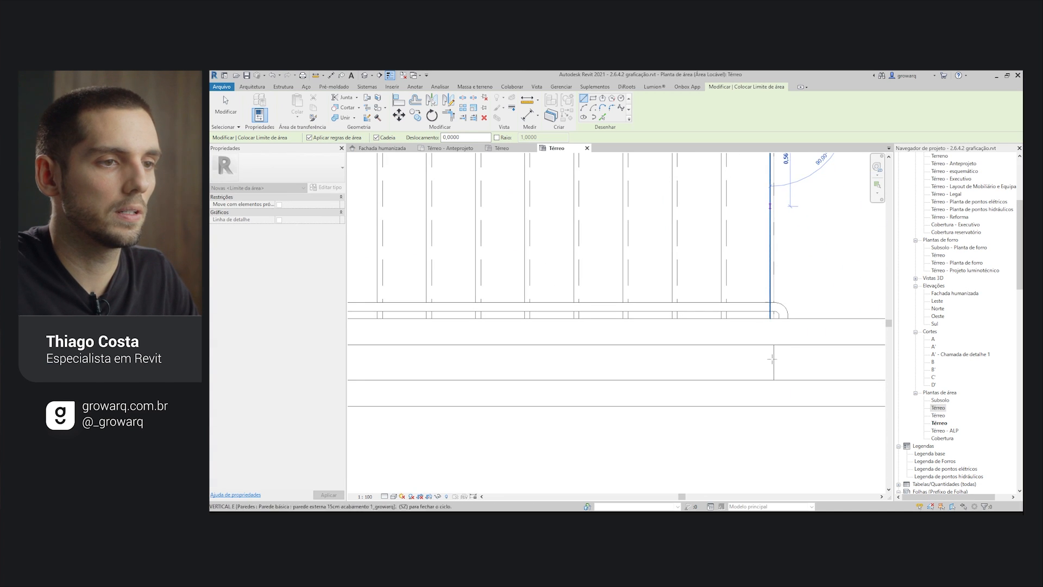
click(770, 319)
Step: Complete the chained area boundary along the terrace's end to its outer corner and up the side wall to the bathroom block's corner
scroll(779, 332, down, 6)
middle_drag(780, 335, 336, 375)
scroll(538, 367, up, 1)
scroll(543, 368, up, 2)
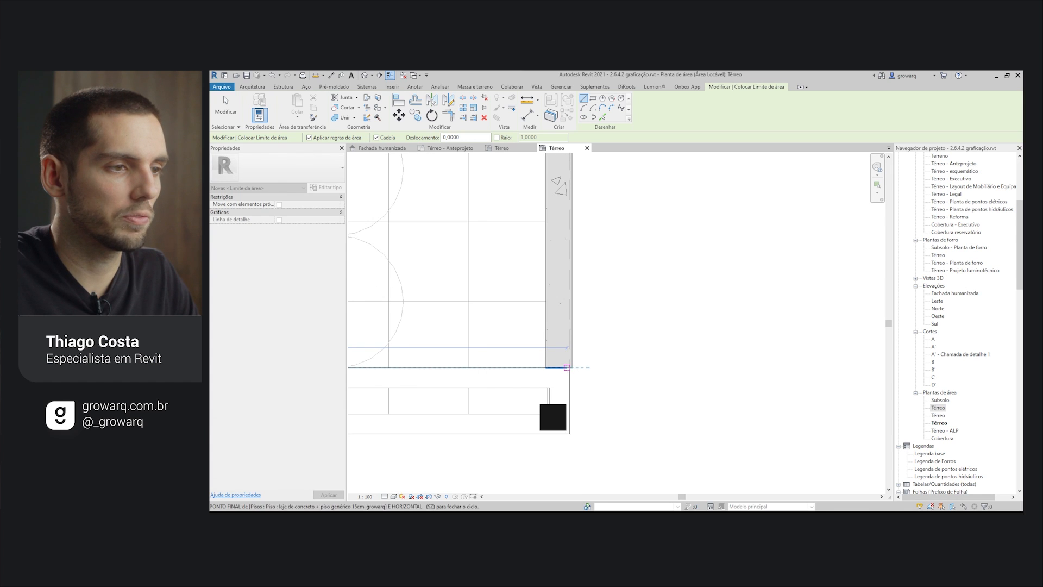
scroll(568, 366, up, 2)
click(569, 367)
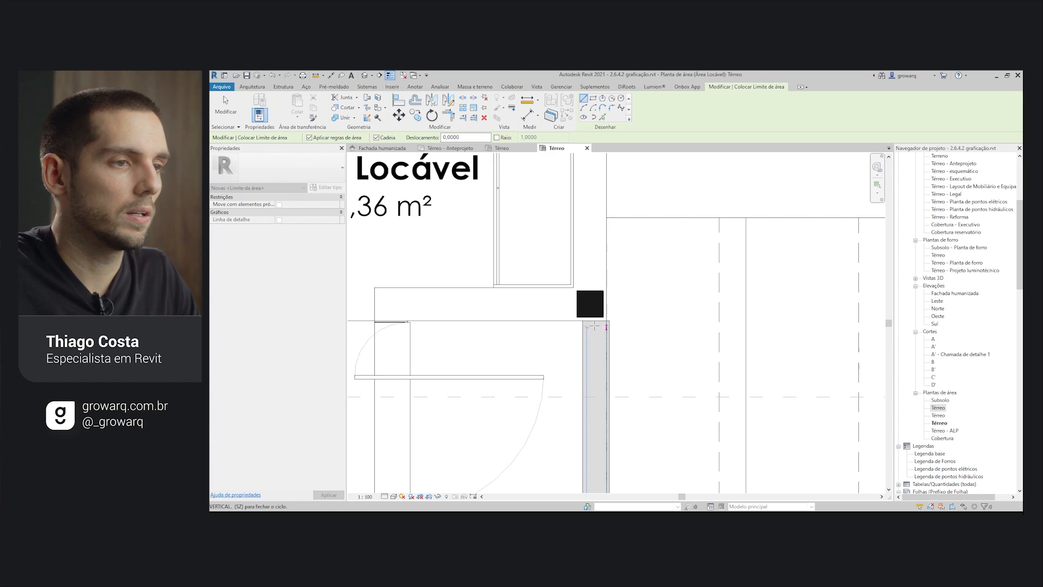
click(606, 321)
key(Escape)
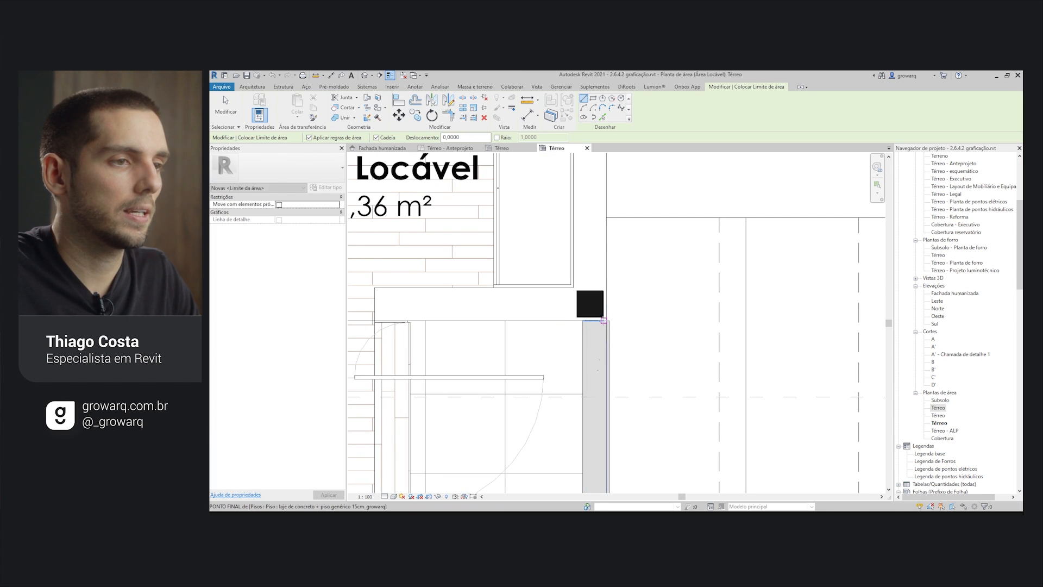
scroll(603, 321, down, 6)
key(Escape)
middle_drag(522, 352, 617, 303)
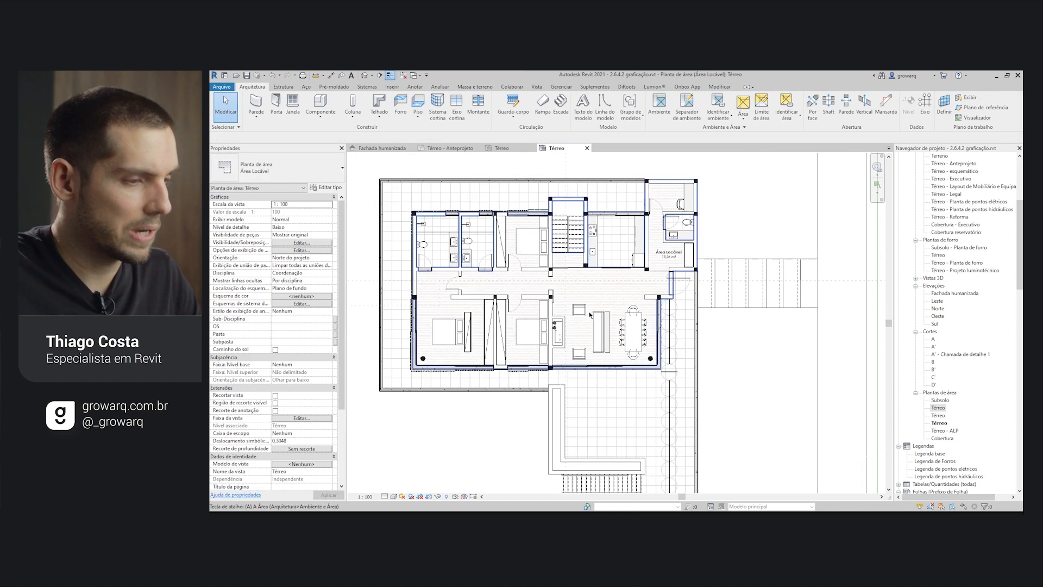
Step: Place a tagged area named "Área Não Locável" inside the large boundary, on the terrace beside the external stair
key(a)
key(r)
click(618, 425)
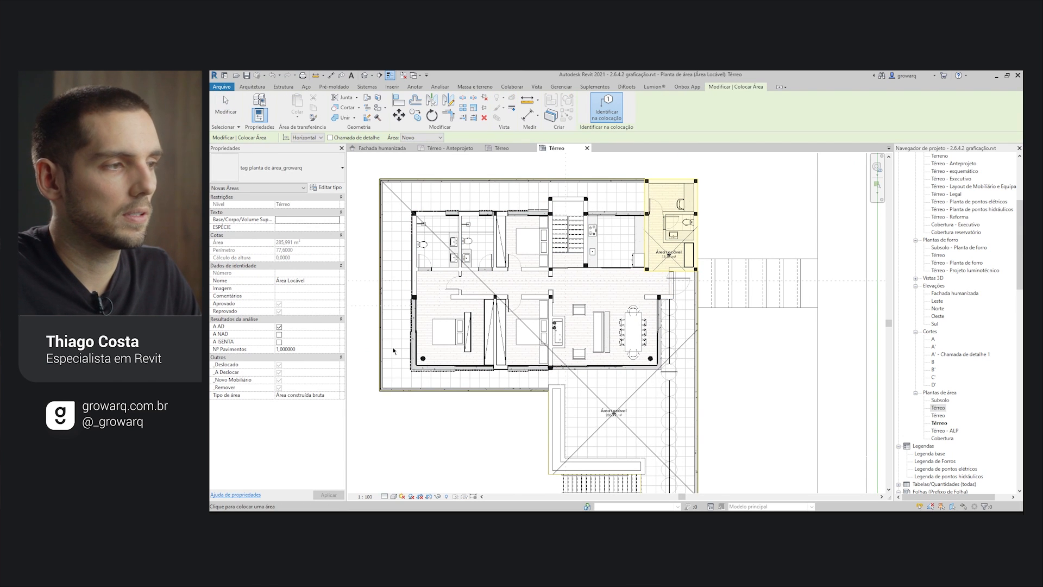
click(288, 280)
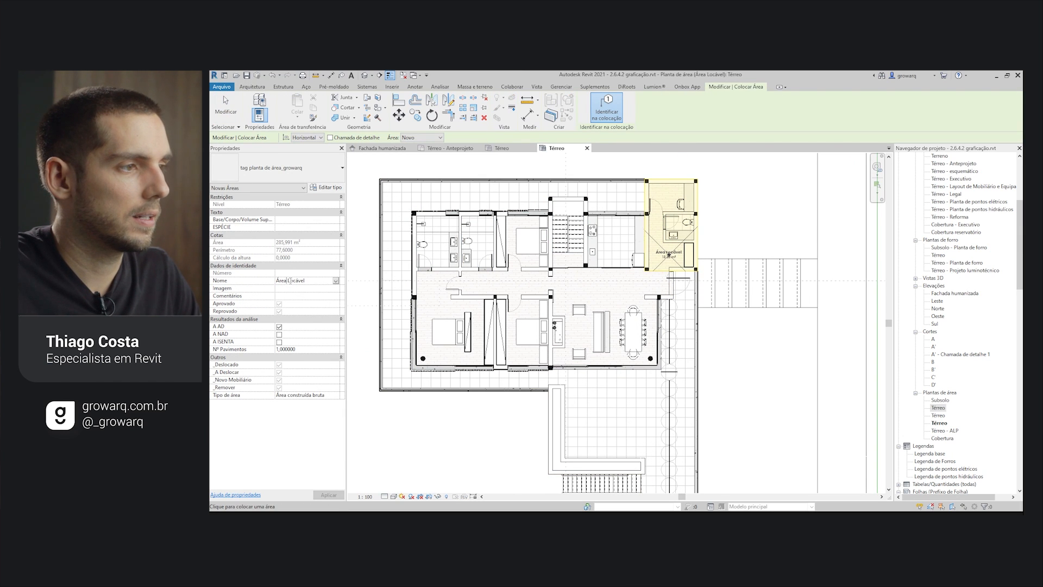
text(Não)
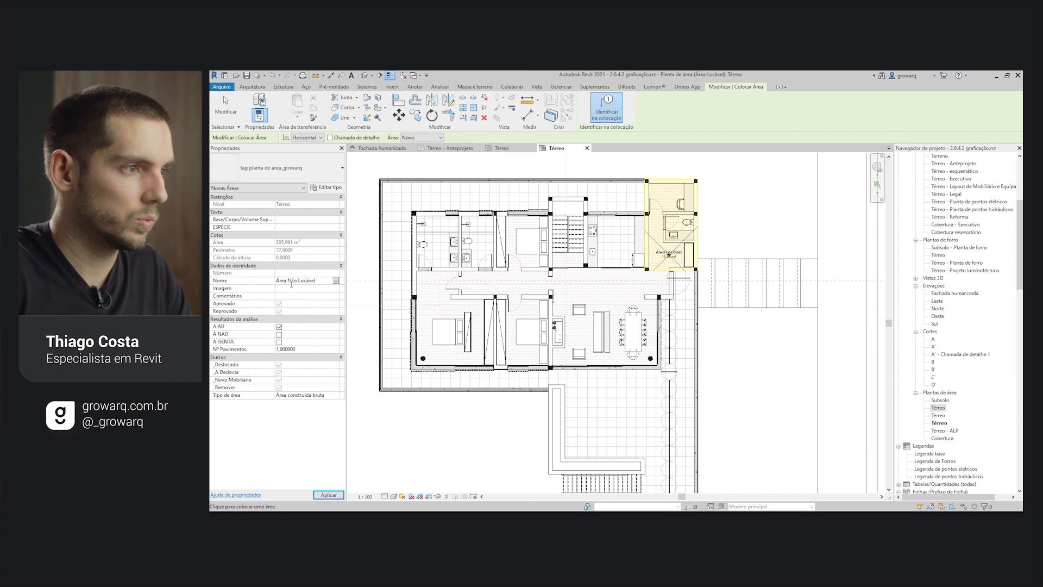
key(Return)
click(615, 421)
scroll(624, 258, down, 2)
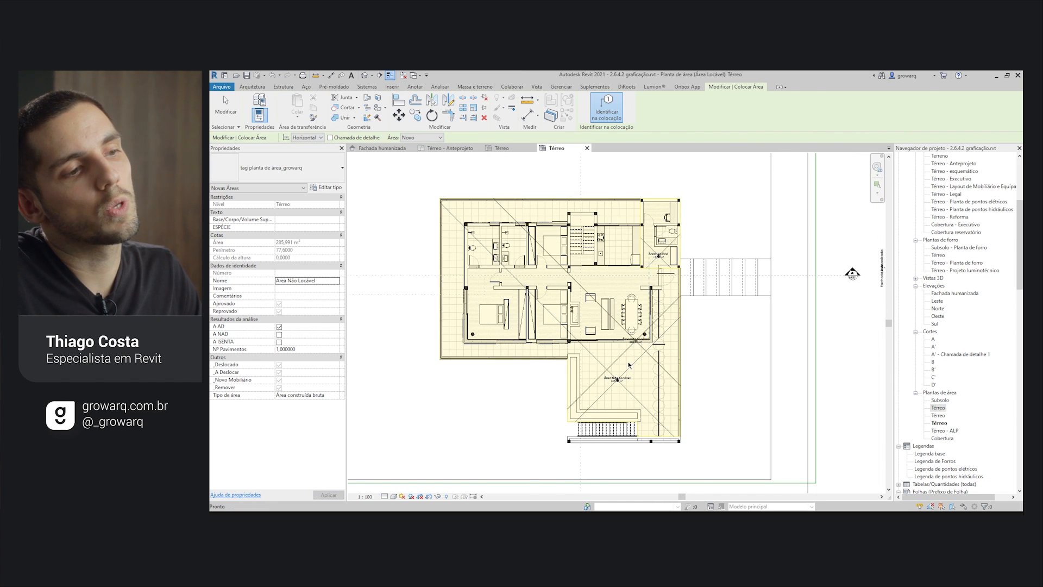
key(Escape)
key(Escape)
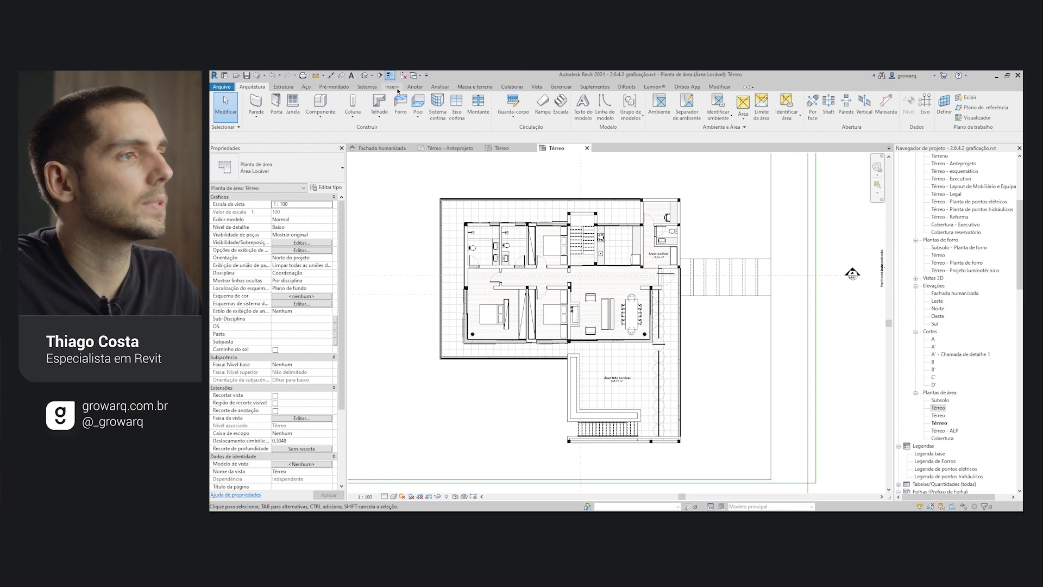
Step: Place a color fill legend below the plan, using space type Áreas (Área Locável) and color scheme Esquema 1
click(416, 87)
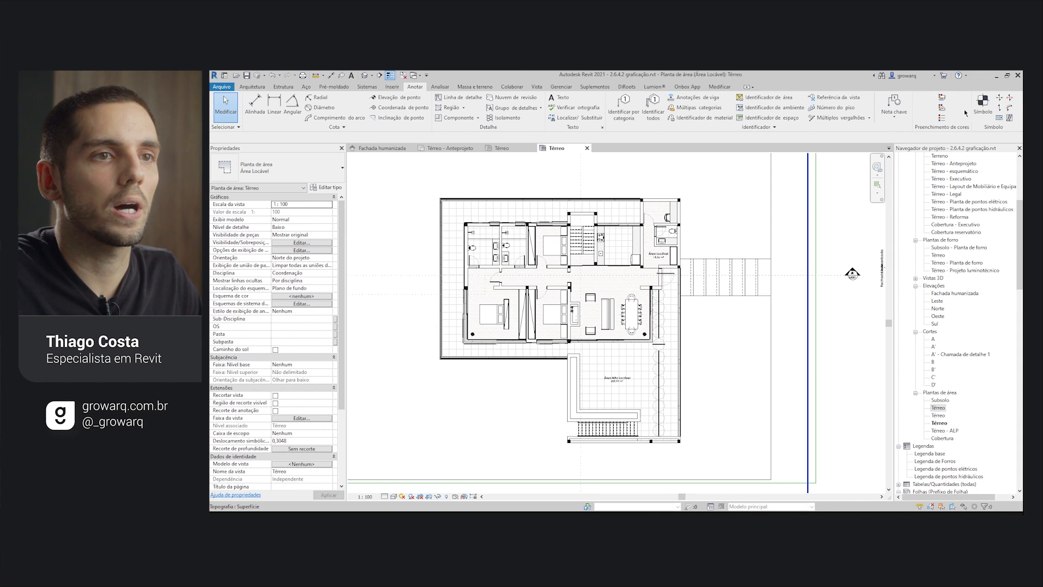
click(945, 118)
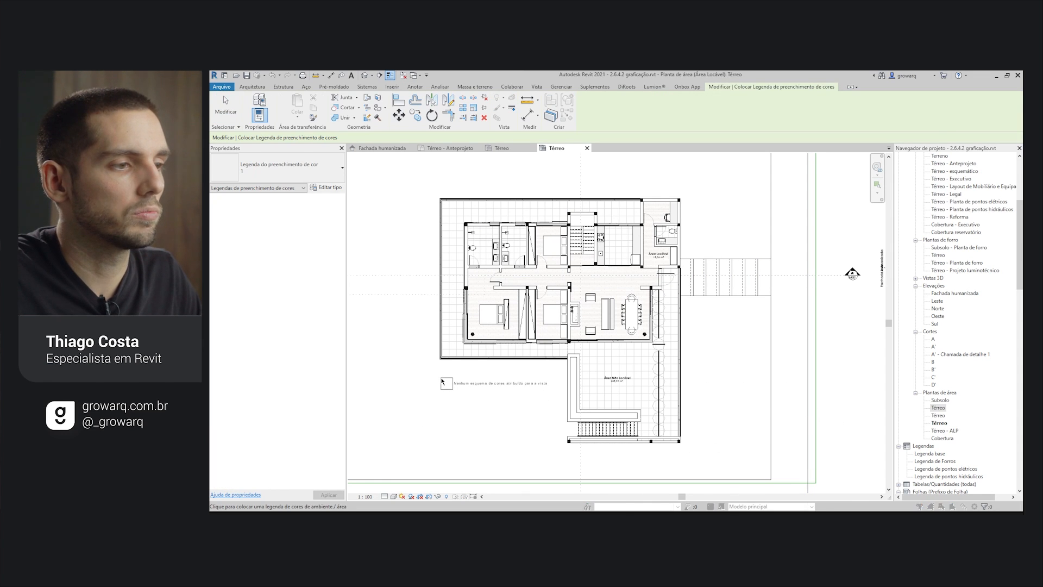
click(480, 395)
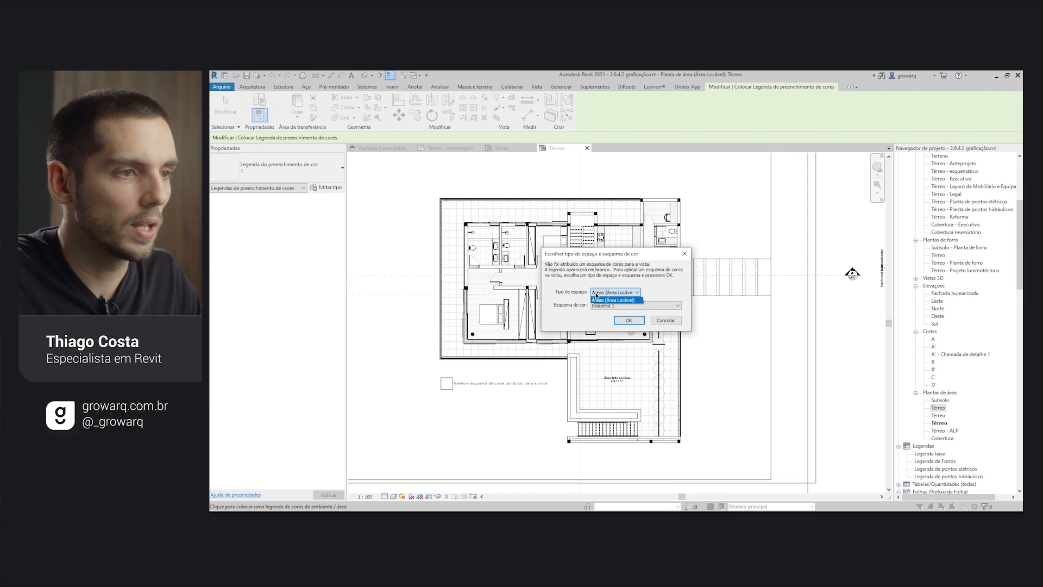
click(621, 299)
click(613, 306)
click(613, 319)
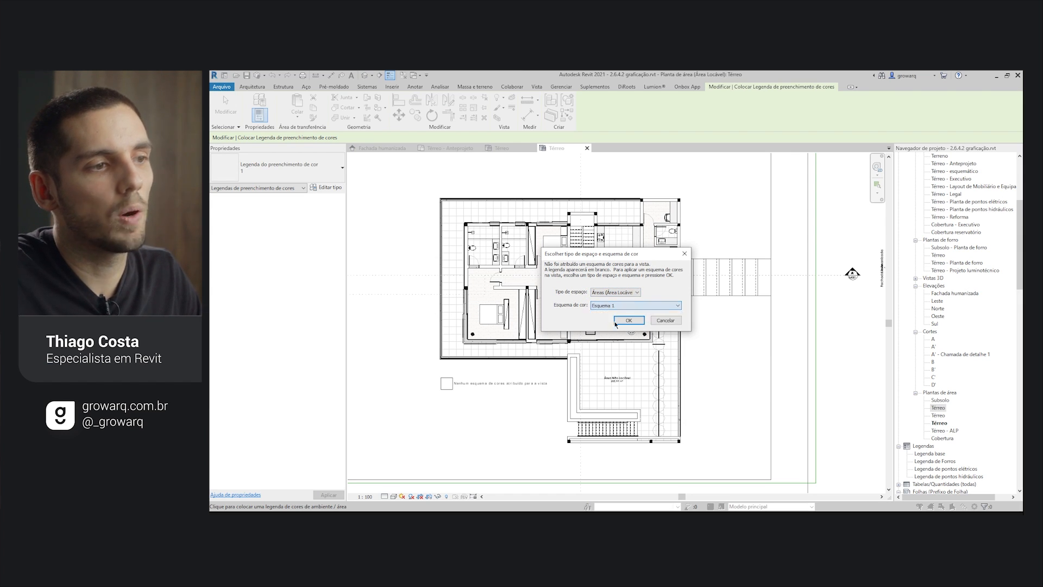
click(627, 321)
key(Escape)
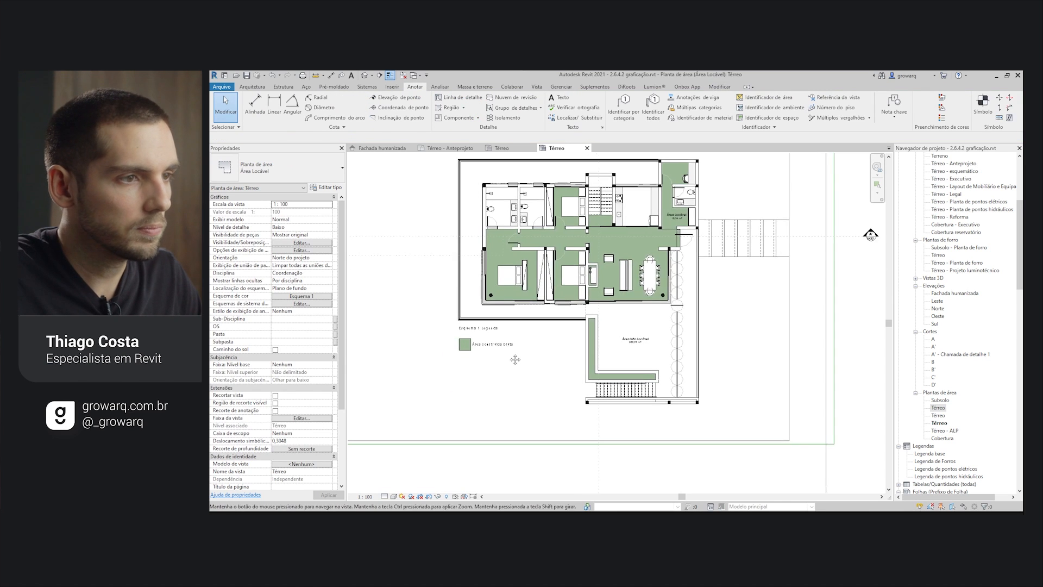
Step: Open the view's color scheme for editing and rename Esquema 1 as "Locável / Não Locável"
scroll(500, 353, up, 2)
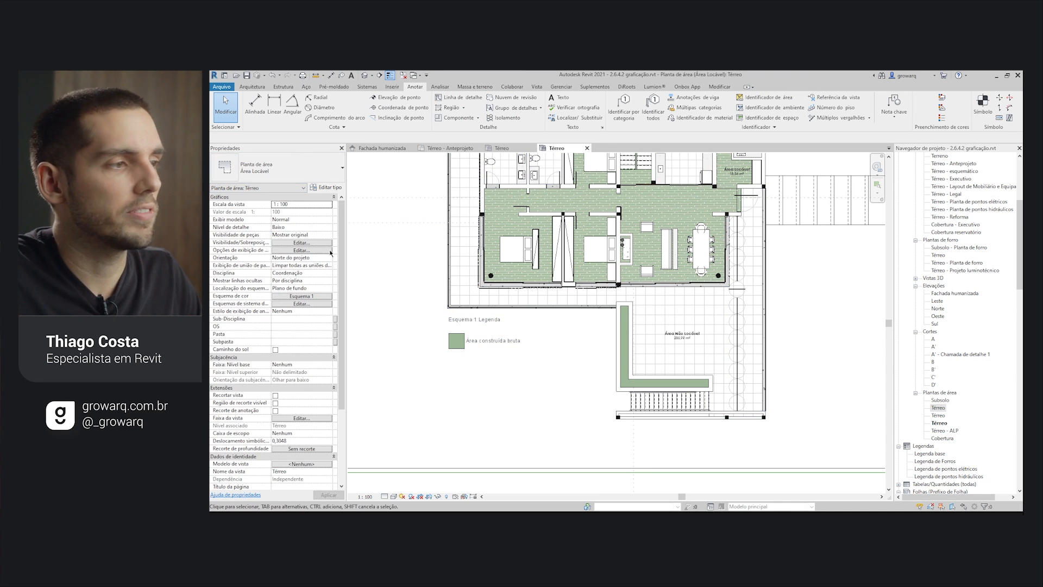
click(308, 296)
drag(412, 131, 731, 131)
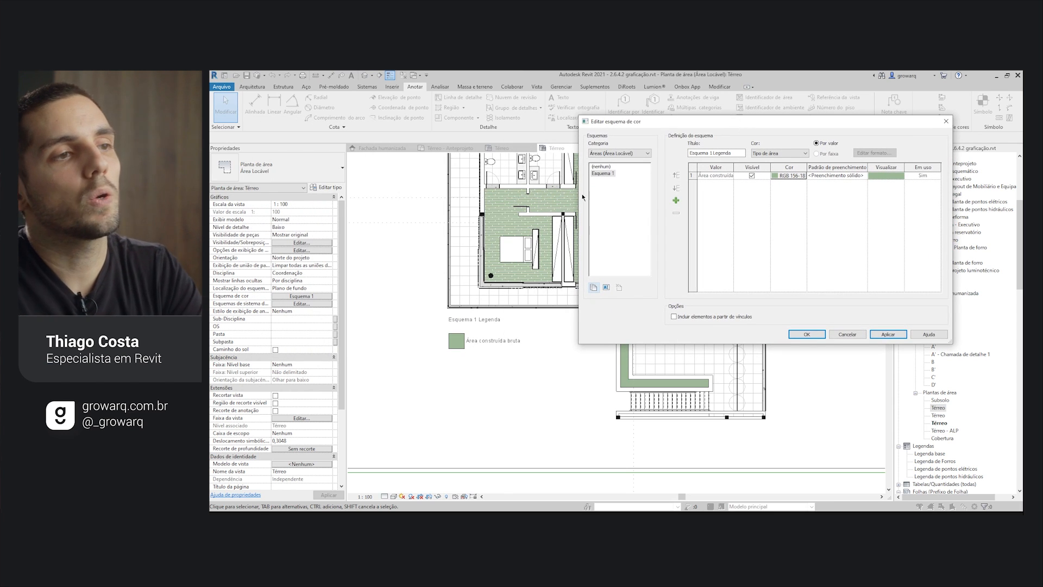
click(606, 286)
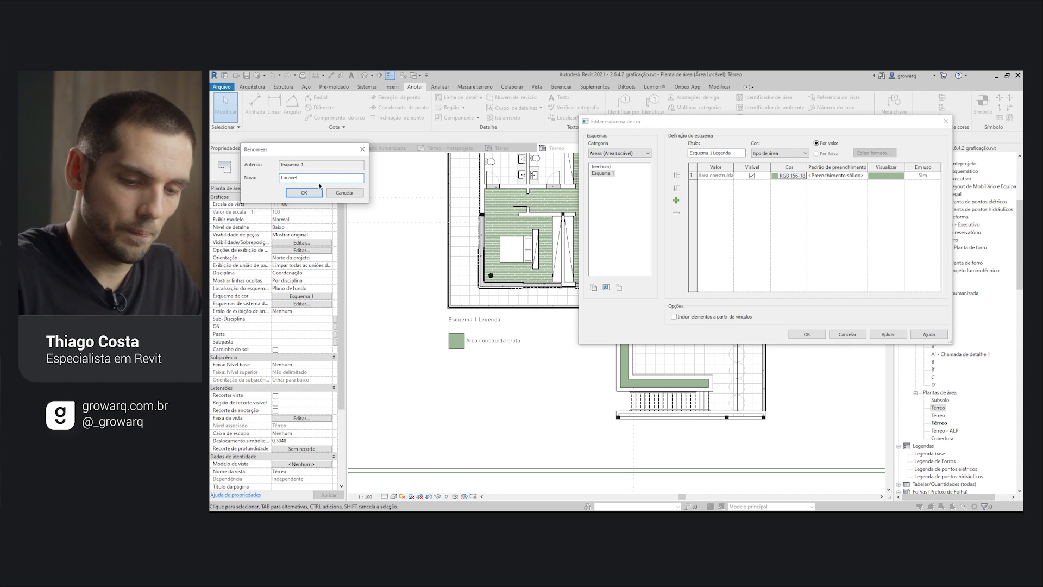
text(Locável / Não Locável)
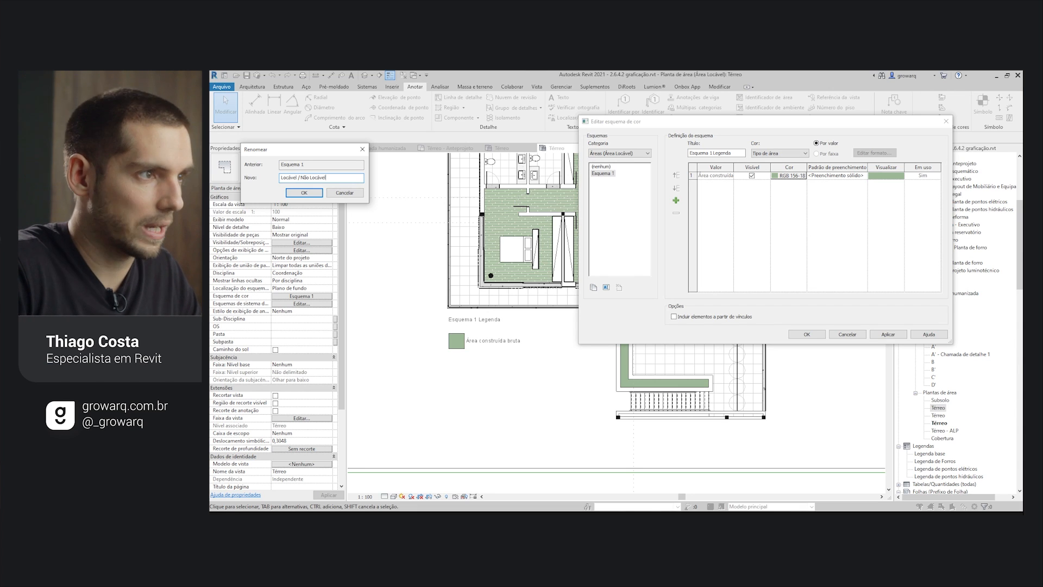
click(309, 193)
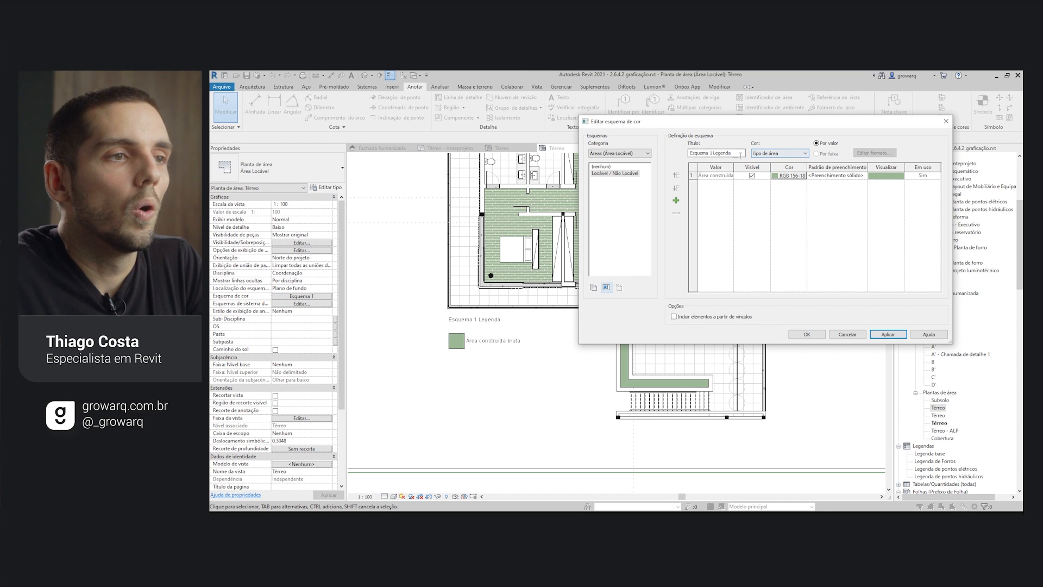
Step: Set the scheme to color areas by Nome, accept the loss of existing colors, and apply it to the view
click(774, 155)
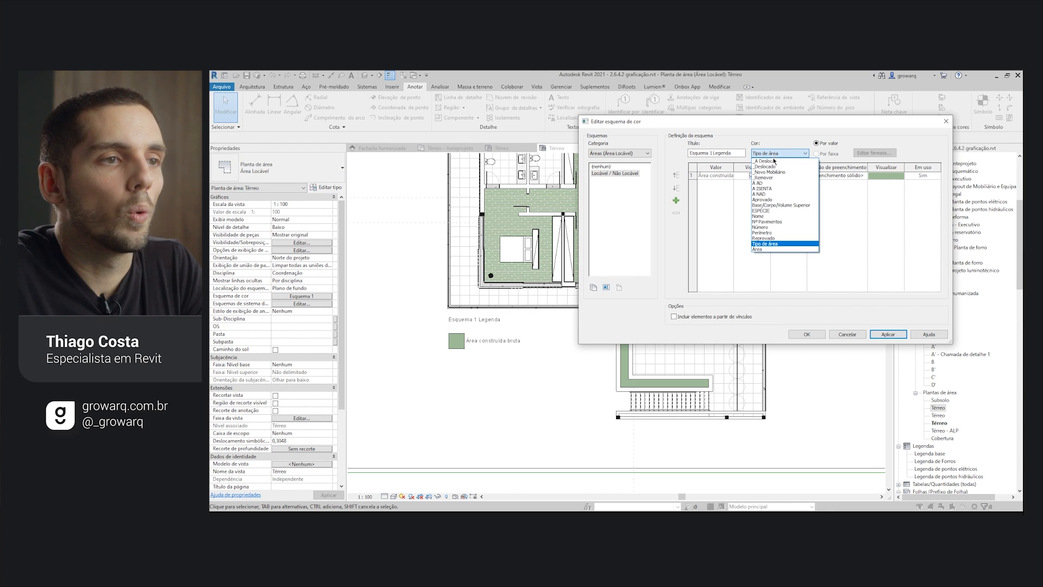
click(776, 217)
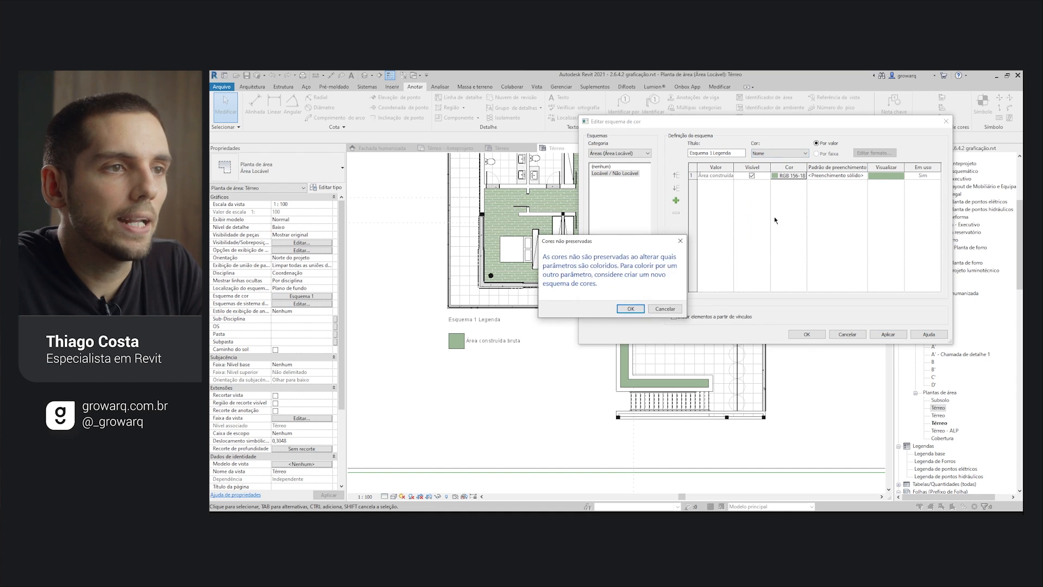
click(630, 308)
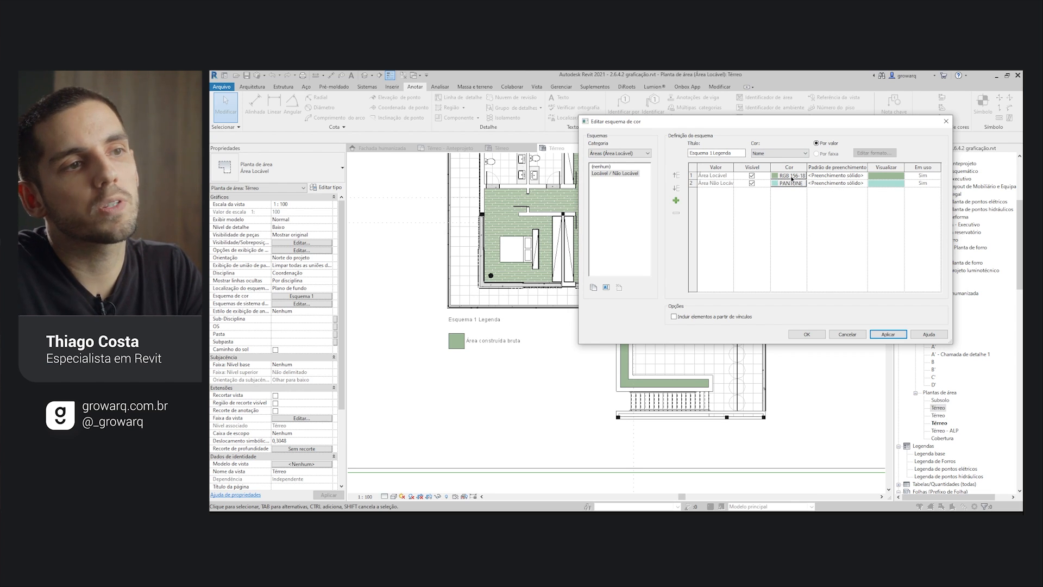
click(887, 335)
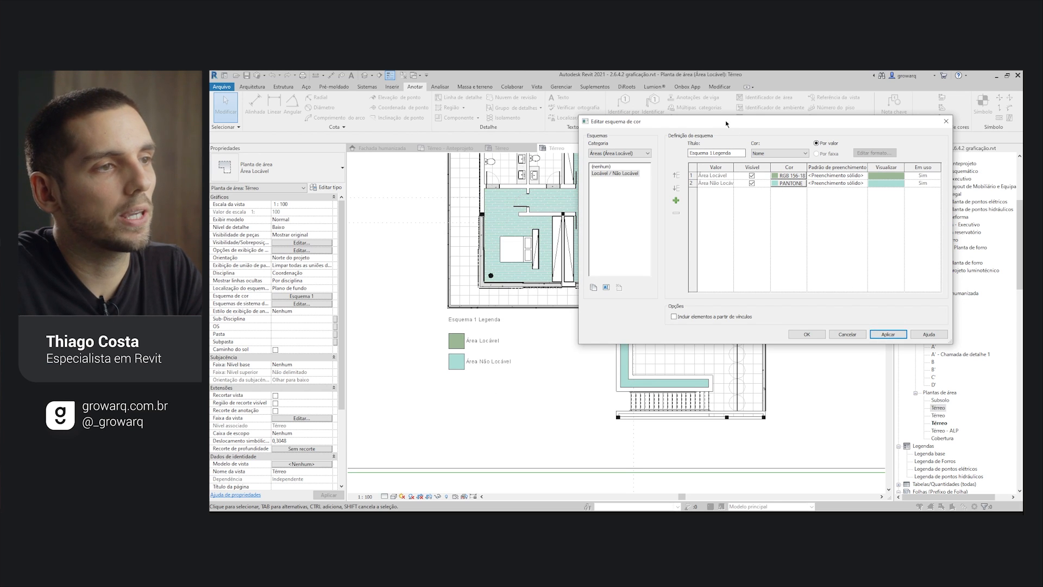
drag(752, 126, 755, 214)
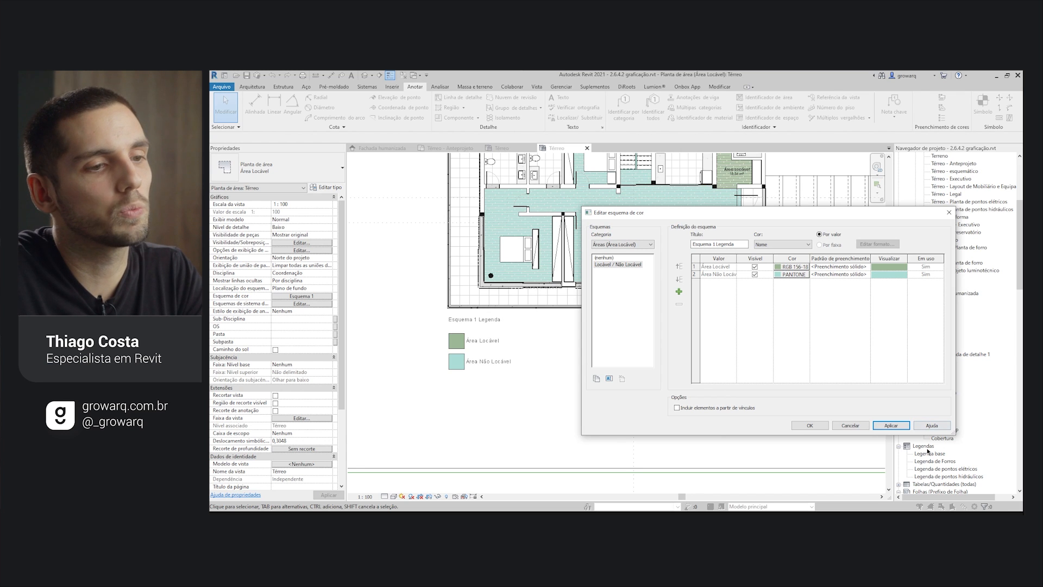
click(809, 426)
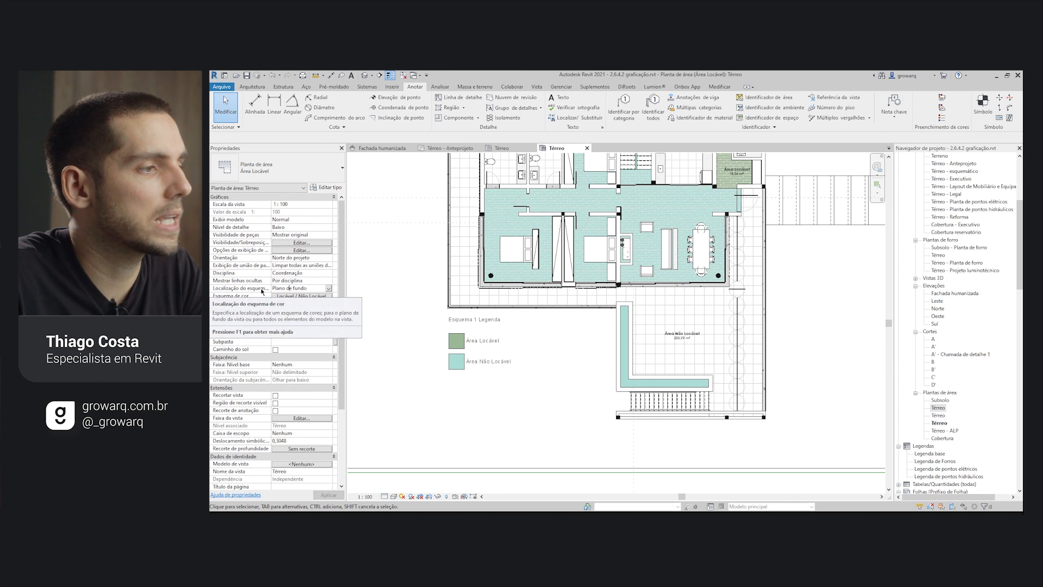
Step: Set the view's color scheme location to Primeiro plano
click(328, 288)
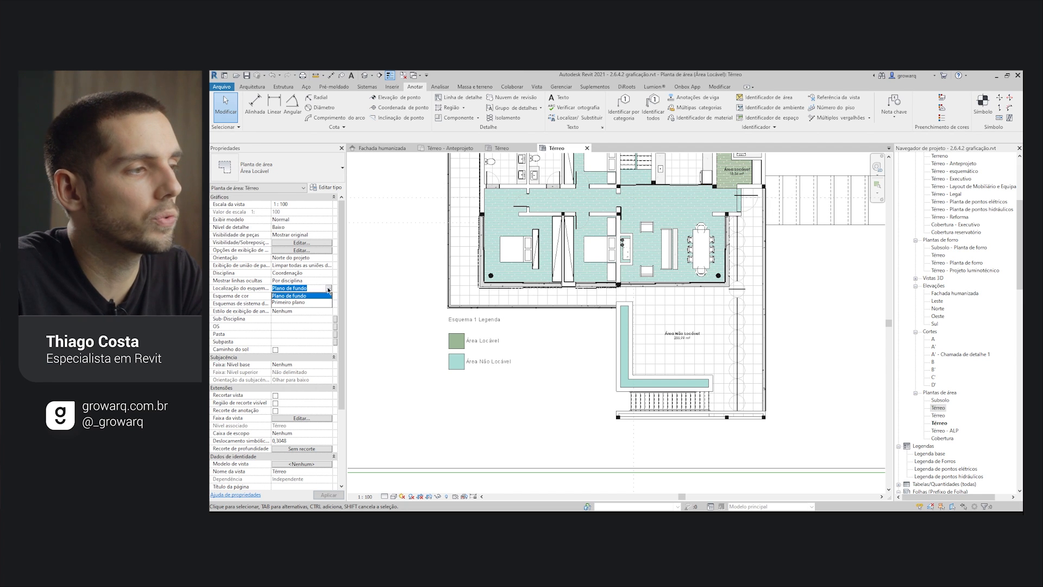
click(302, 302)
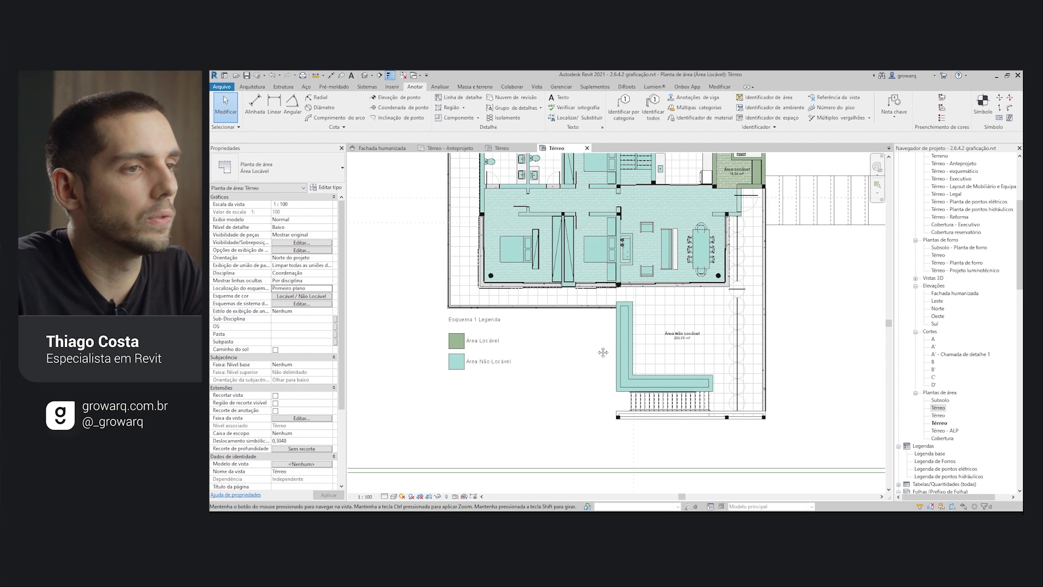
scroll(544, 326, down, 2)
scroll(605, 237, up, 2)
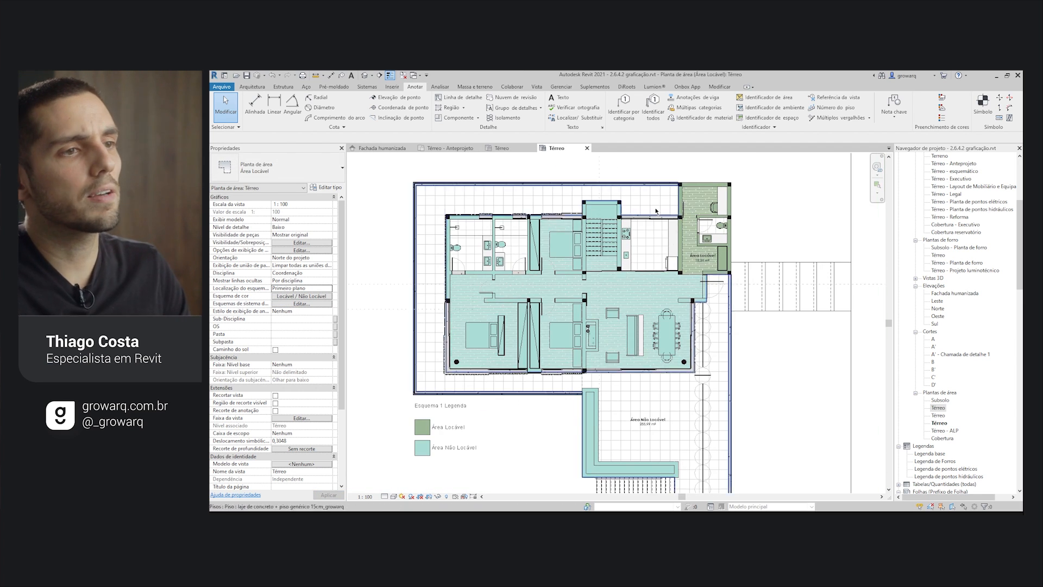
Step: Select the tiled kitchen, bathroom and terrace floors and override their surface transparency to 20 in this view
scroll(703, 204, up, 3)
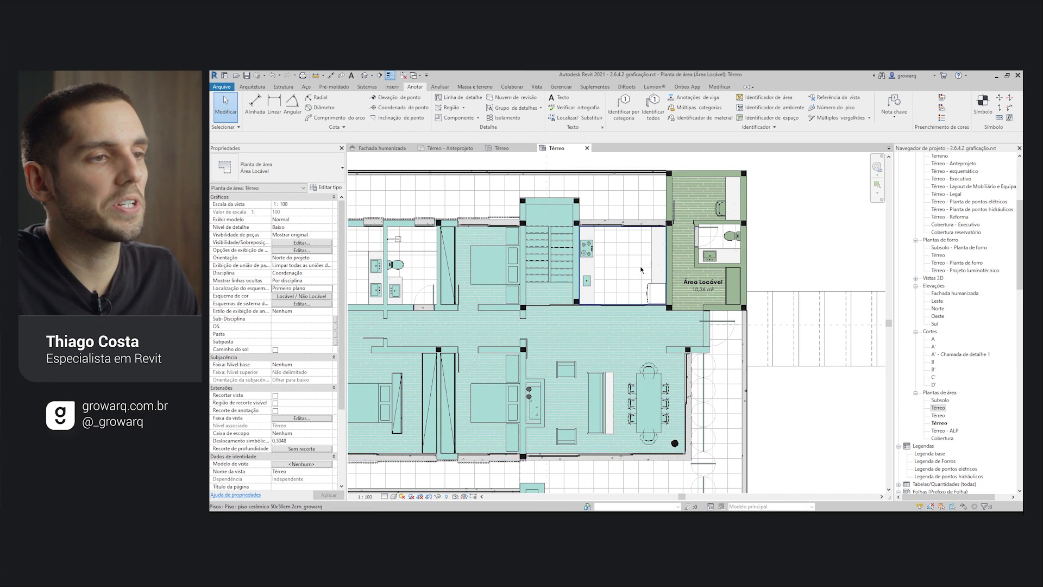
click(627, 254)
key(Escape)
click(631, 276)
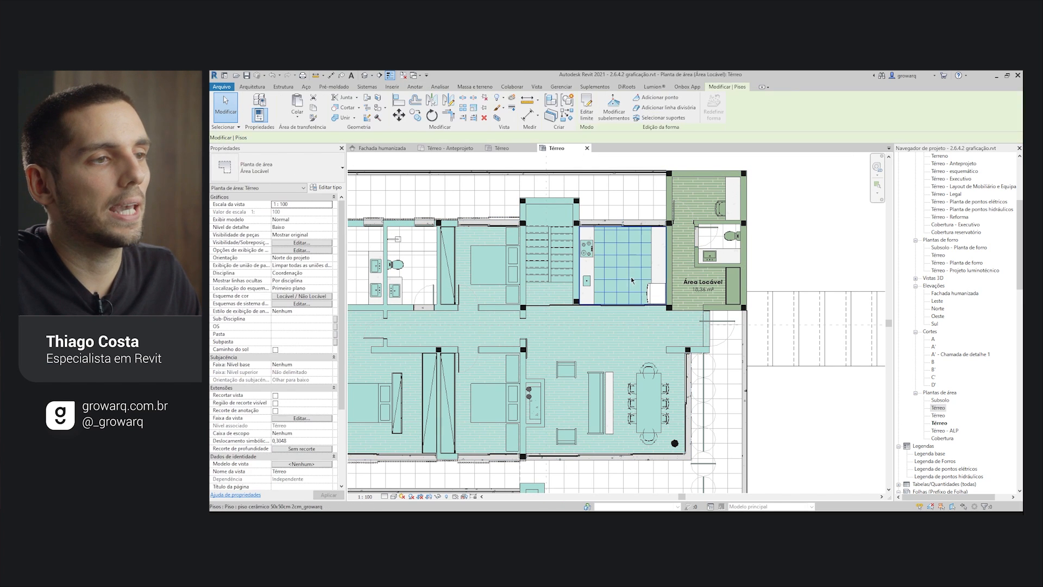
click(616, 207)
scroll(636, 179, down, 2)
click(629, 227)
ctrl+click(512, 234)
ctrl+click(471, 237)
ctrl+click(678, 209)
ctrl+click(635, 194)
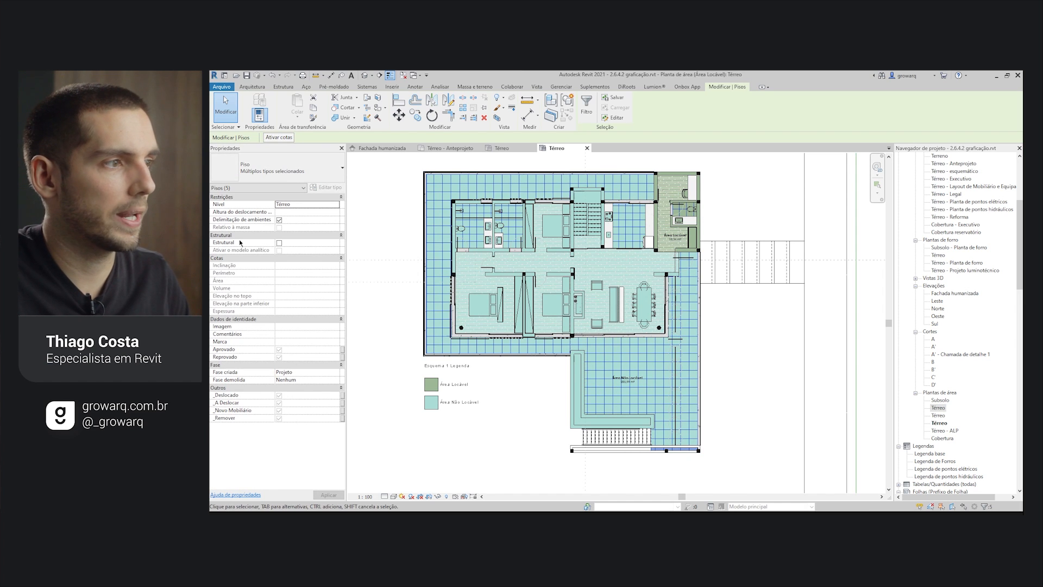
right_click(630, 197)
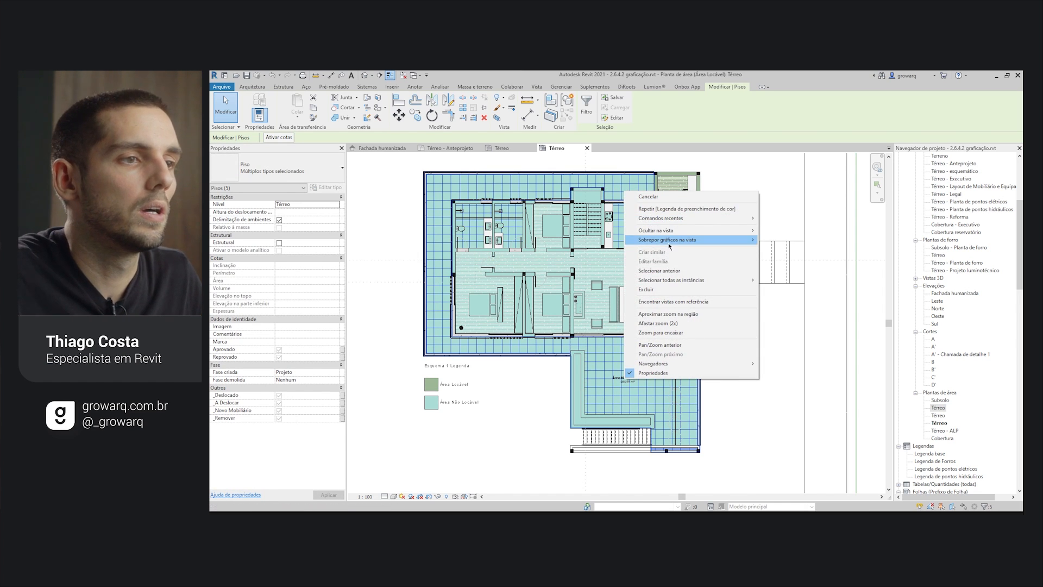
mouse_move(668, 242)
click(788, 239)
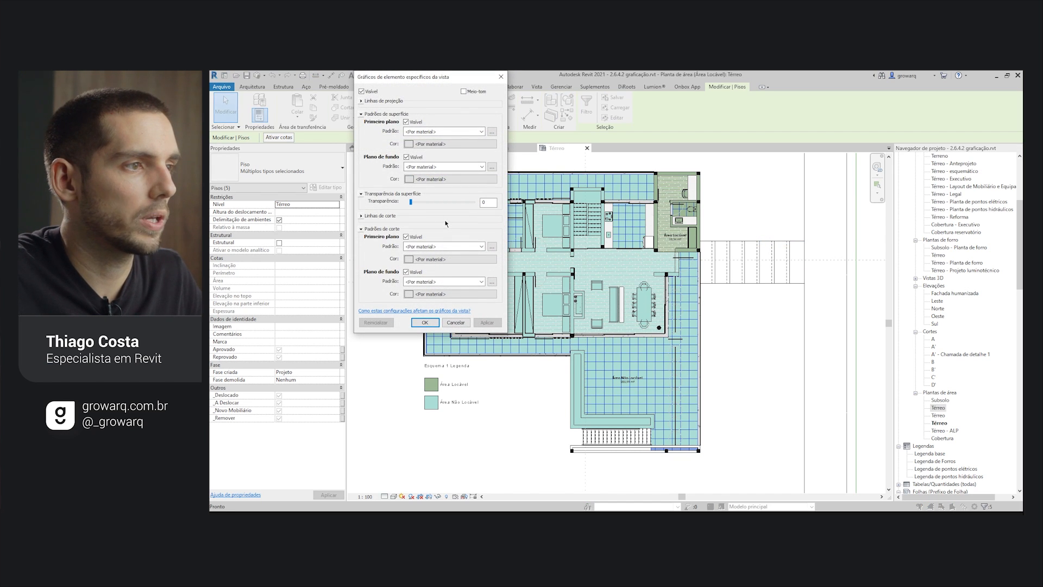
click(438, 200)
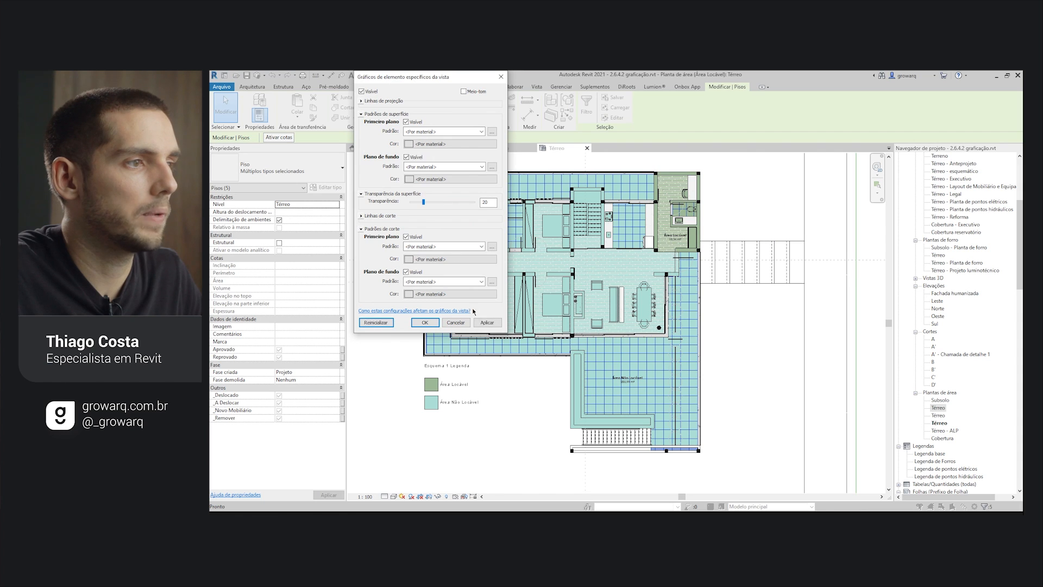
click(486, 322)
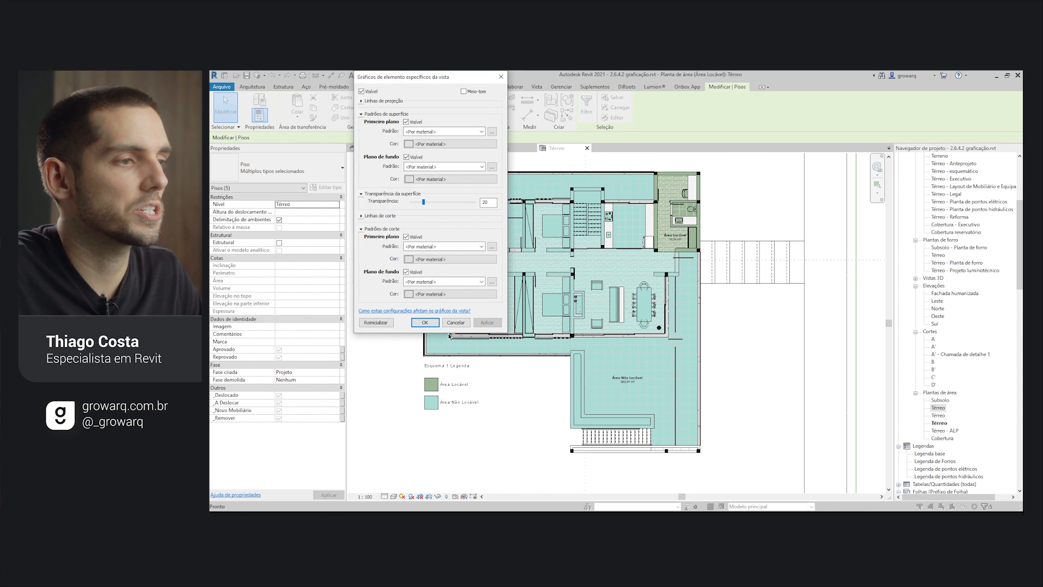
Step: Apply the 20 surface transparency override to the selected floors and clear the selection
click(425, 322)
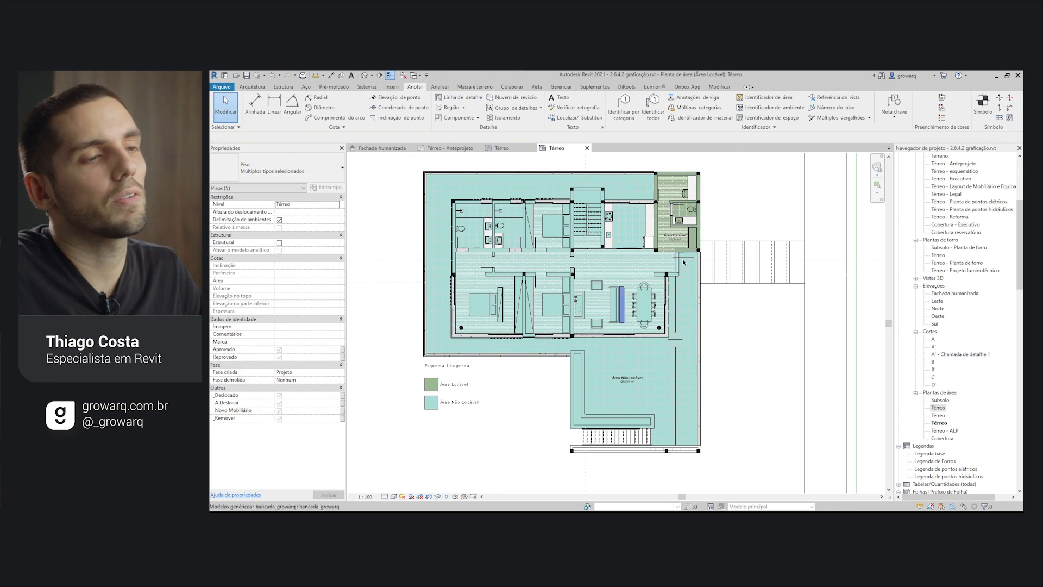
key(Escape)
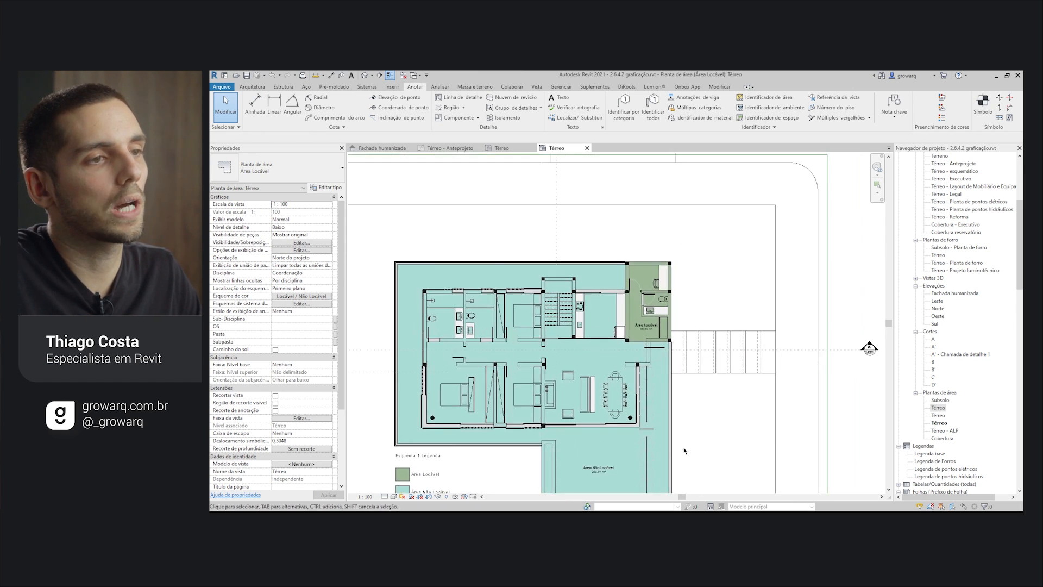
Step: Move the non-leasable area's left boundary line about 1.7 m outward from the house
scroll(429, 179, up, 6)
scroll(381, 209, up, 4)
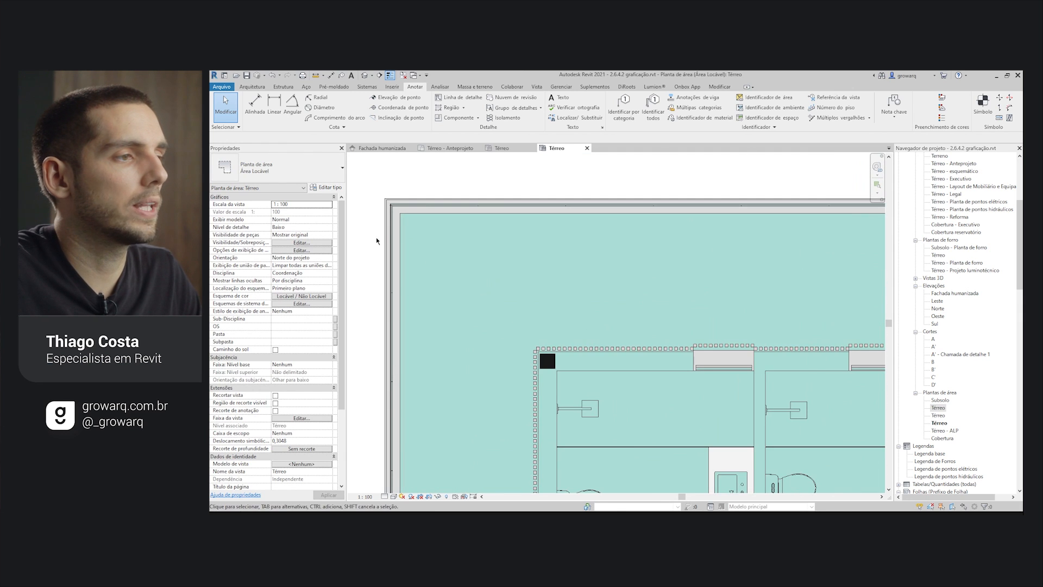
scroll(385, 247, down, 2)
click(385, 247)
scroll(385, 247, down, 5)
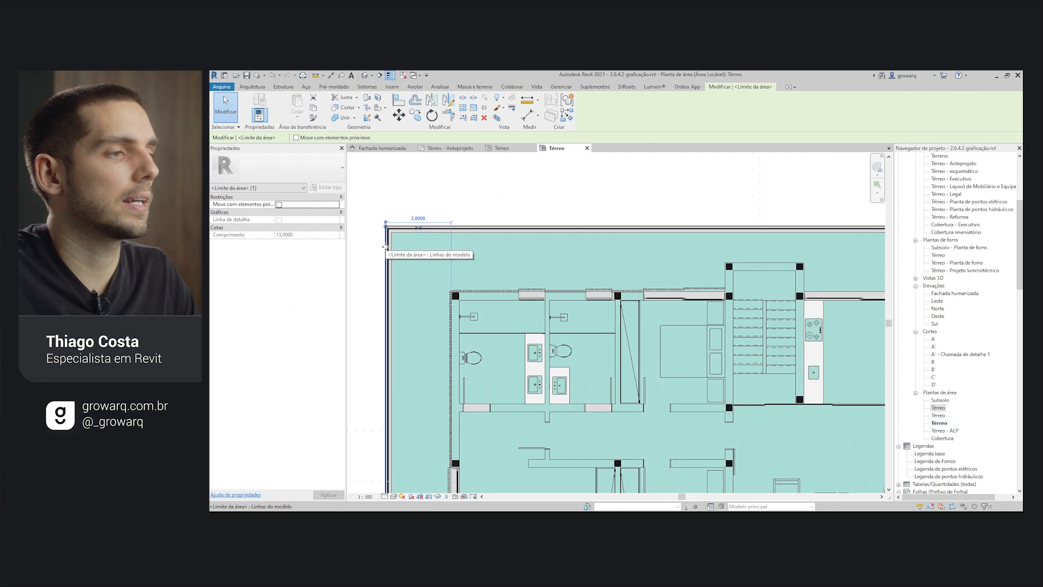
drag(385, 247, 358, 247)
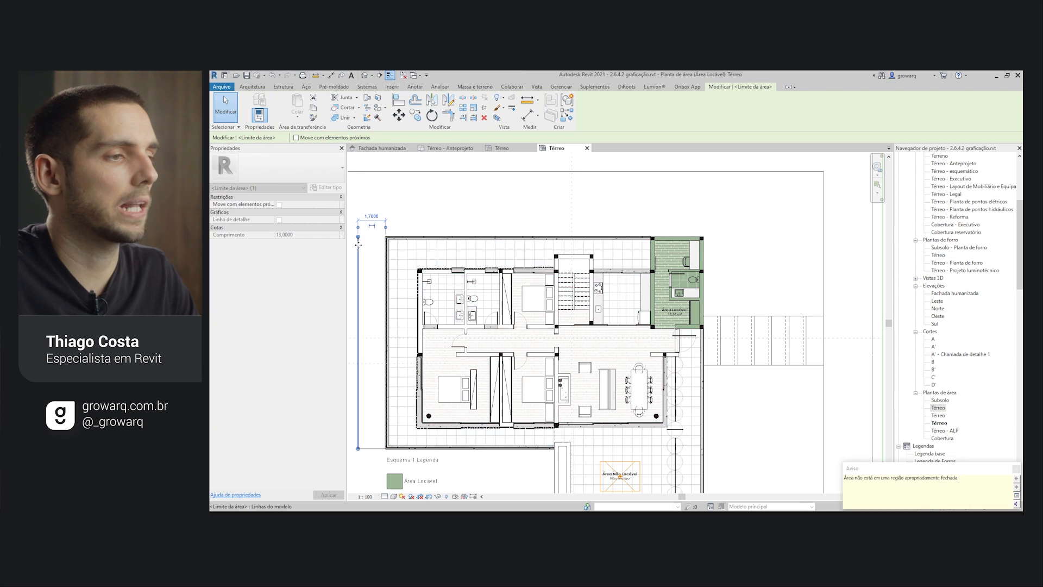
middle_drag(367, 442, 527, 381)
key(Escape)
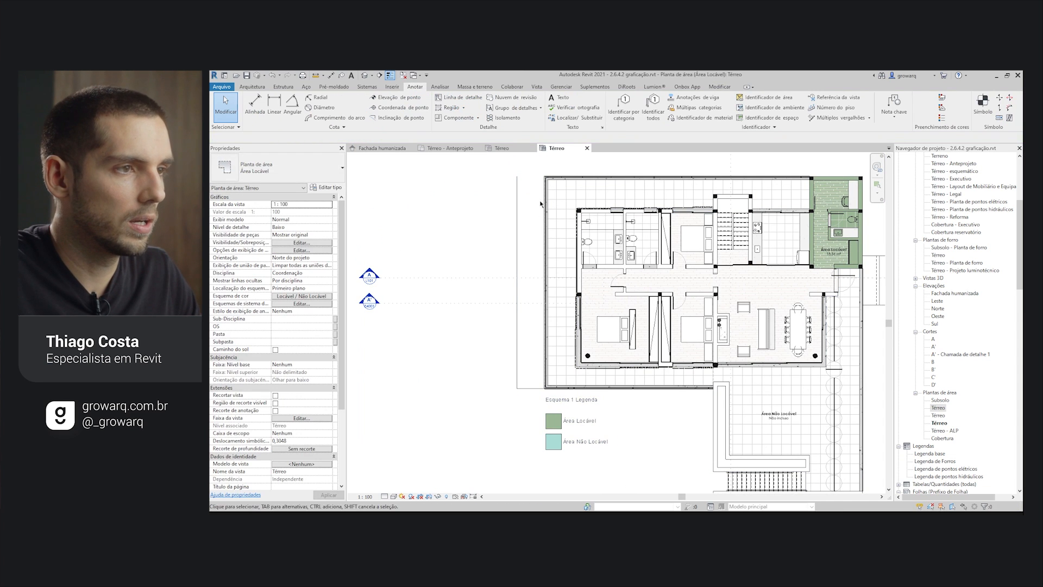
Step: Extend the upper area boundary line to meet the moved left boundary, about 17.95 m long, closing the non-leasable region
scroll(563, 178, up, 3)
scroll(544, 175, up, 5)
click(524, 175)
scroll(520, 176, down, 3)
scroll(502, 169, up, 5)
key(Escape)
key(Escape)
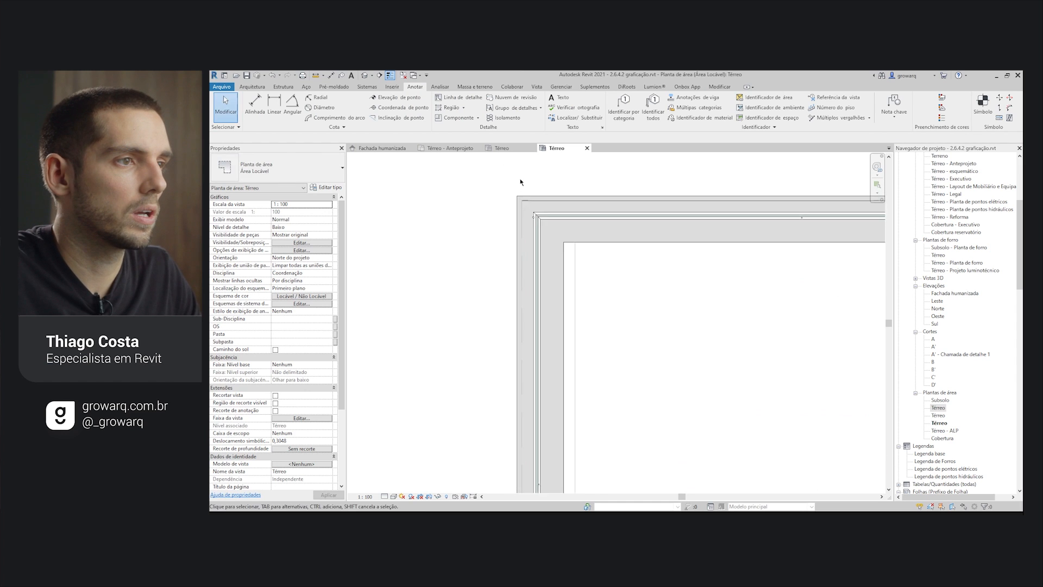
click(542, 203)
scroll(541, 205, down, 3)
scroll(534, 202, down, 2)
drag(533, 203, 440, 204)
scroll(440, 204, down, 5)
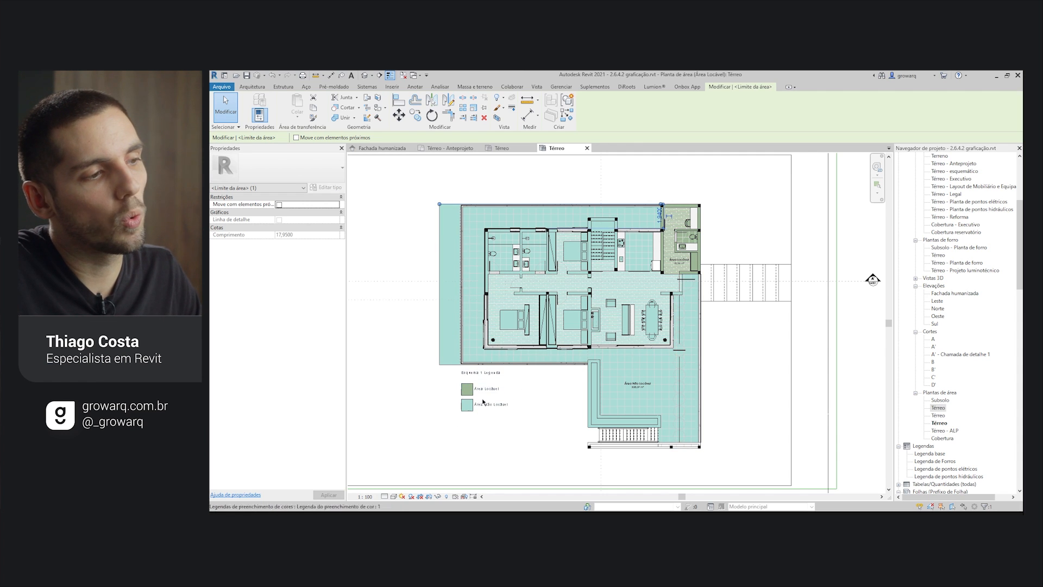
mouse_move(527, 414)
middle_down()
mouse_move(510, 378)
mouse_move(538, 295)
mouse_move(435, 353)
mouse_move(356, 348)
mouse_move(517, 338)
middle_up()
key(Escape)
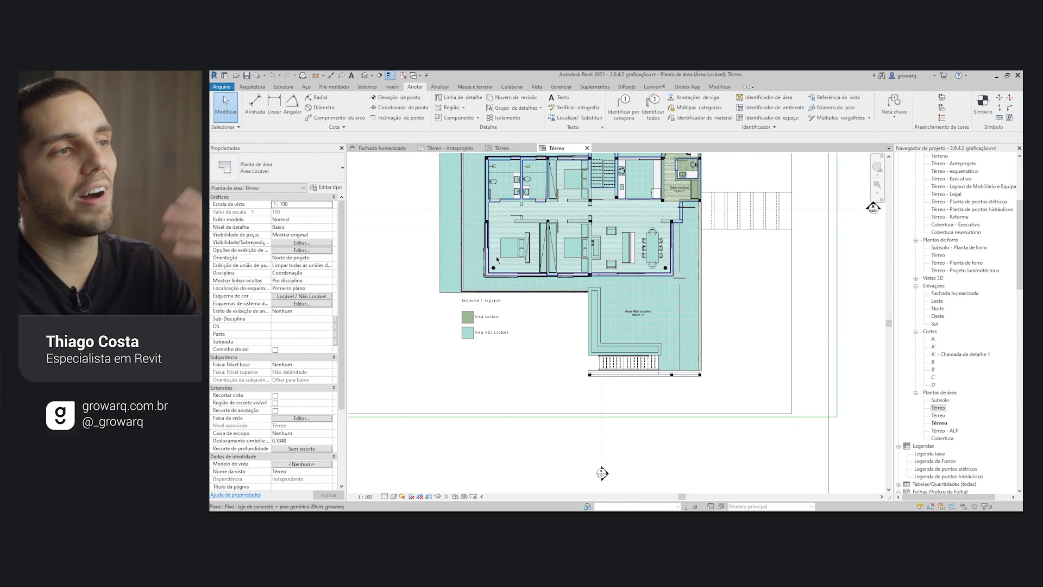
Step: Draw a rectangular area boundary about 5.35 m wide below the house, adjoining the non-leasable area beside the stairs
click(254, 87)
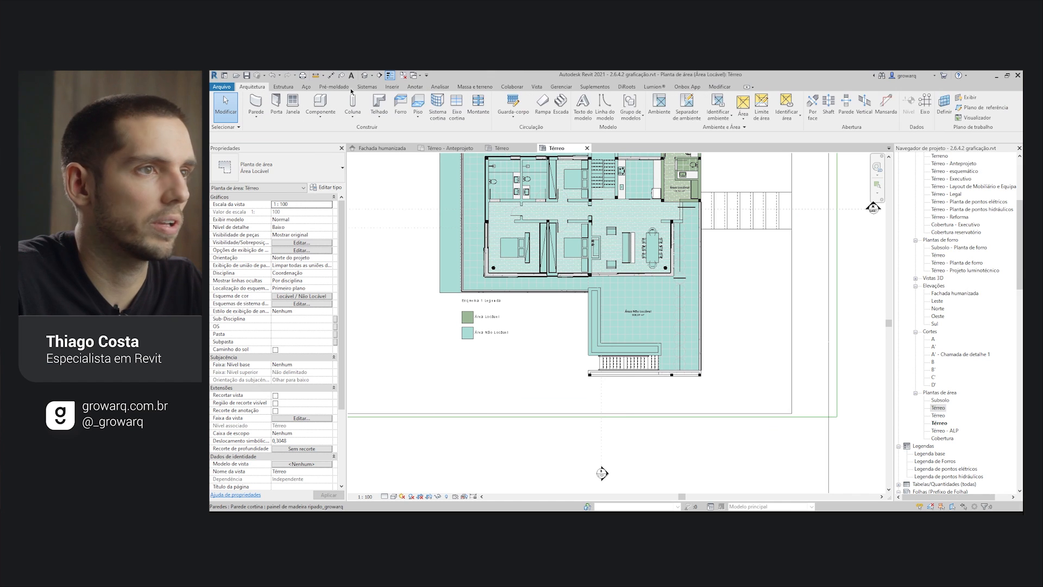
click(761, 108)
scroll(551, 364, up, 2)
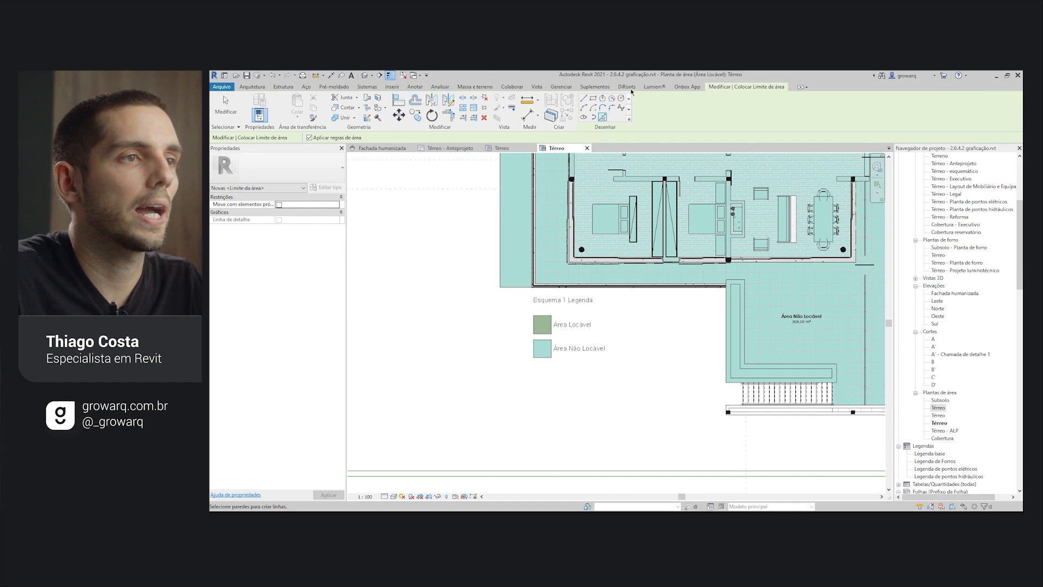
click(594, 98)
click(726, 286)
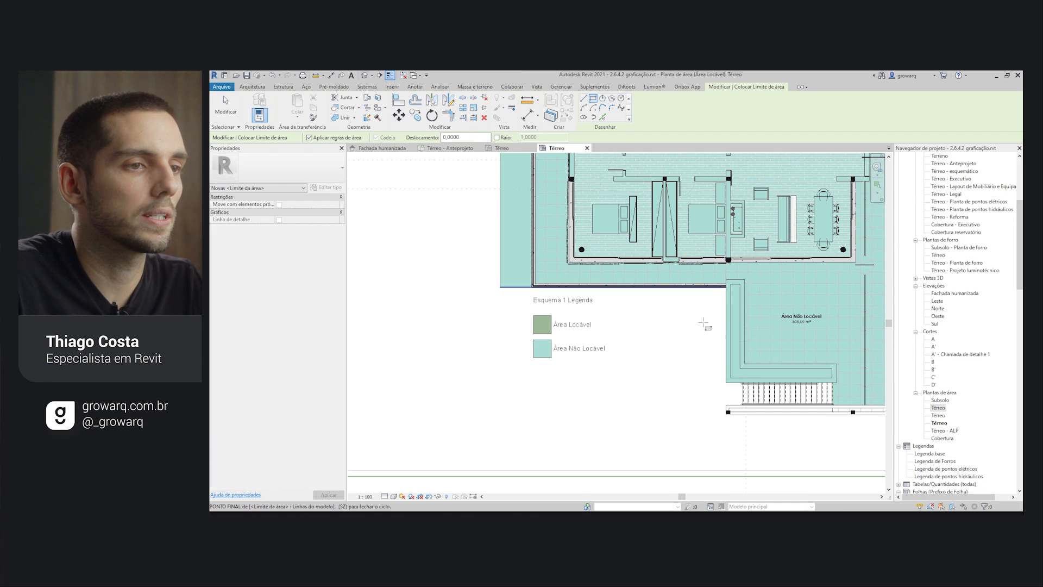
click(626, 413)
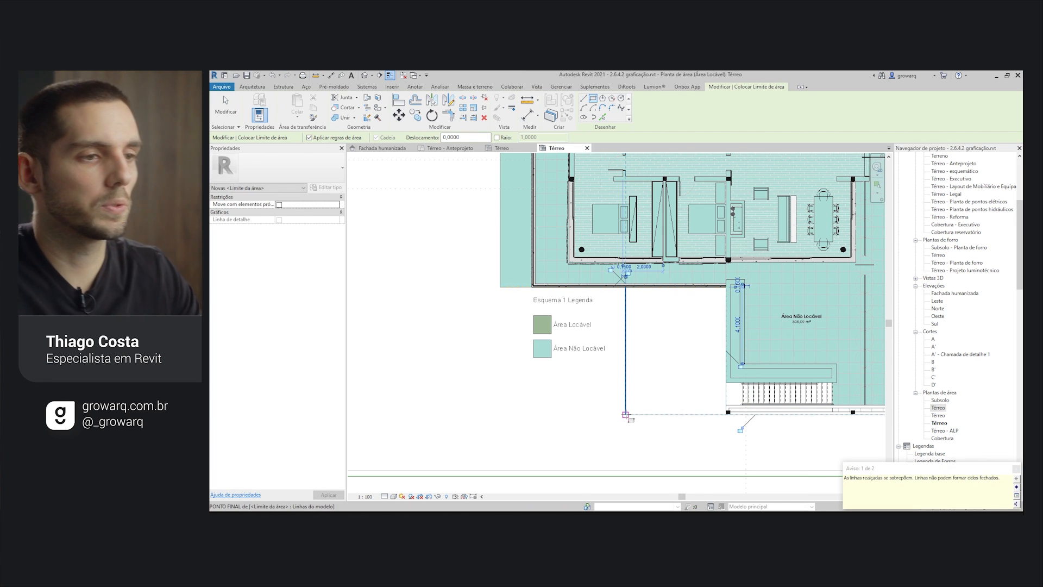
key(Escape)
key(Escape)
Step: Place a tagged area named "Área aberta" inside the new rectangular boundary
key(a)
key(r)
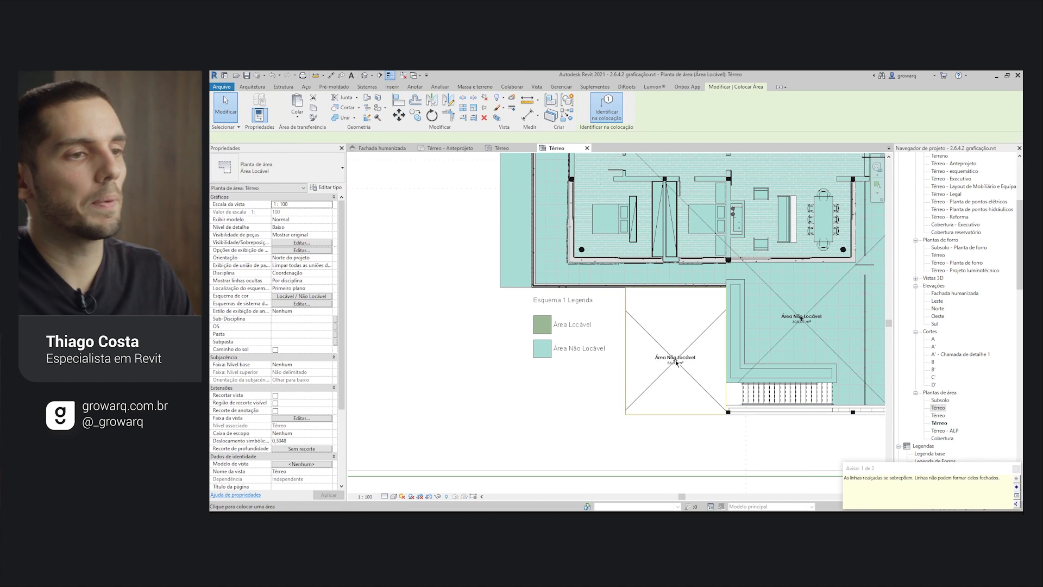
click(322, 282)
text(Área a)
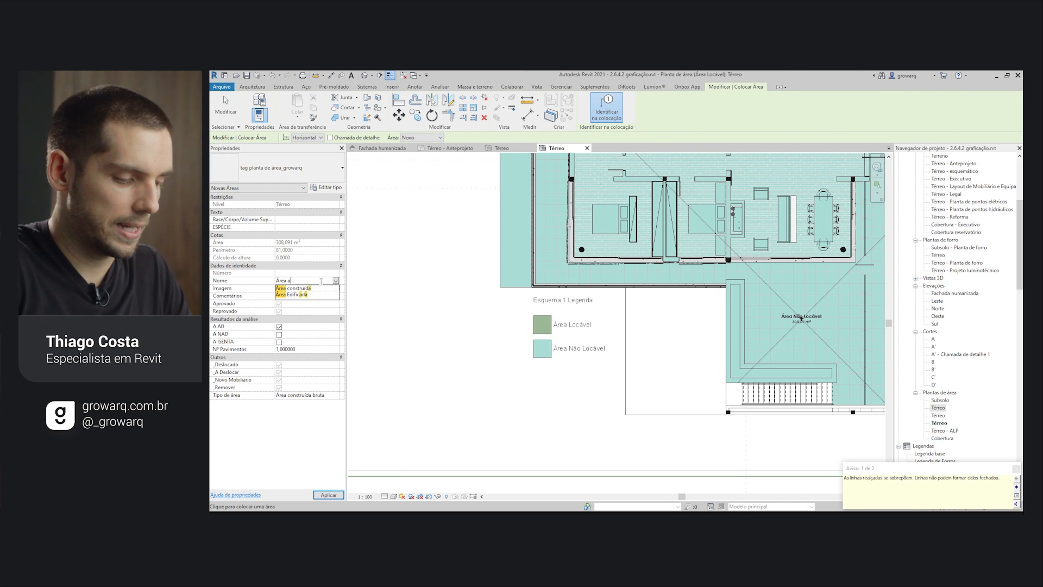
text(berta)
key(Return)
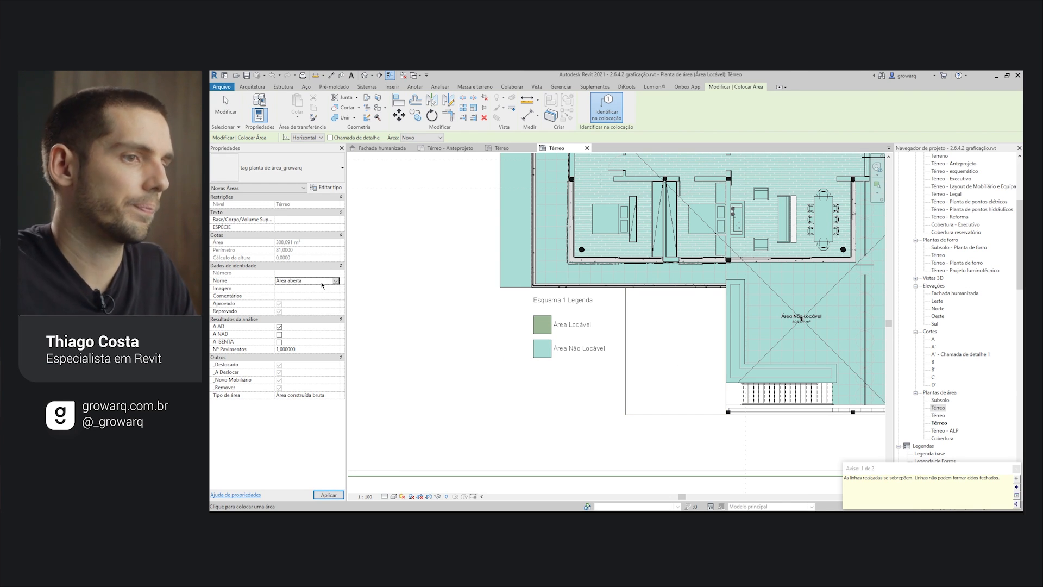
click(676, 350)
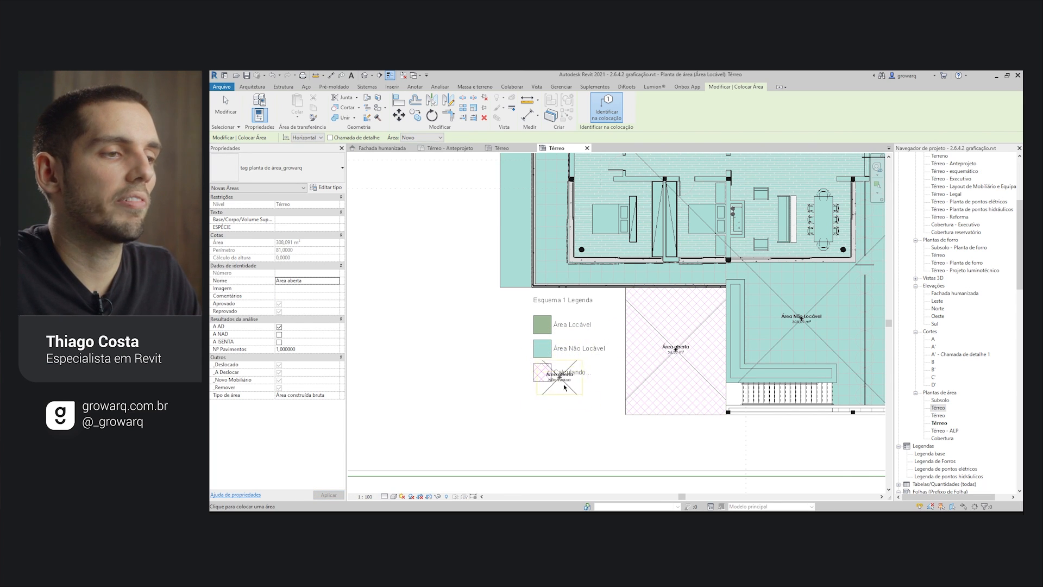
key(Escape)
key(Escape)
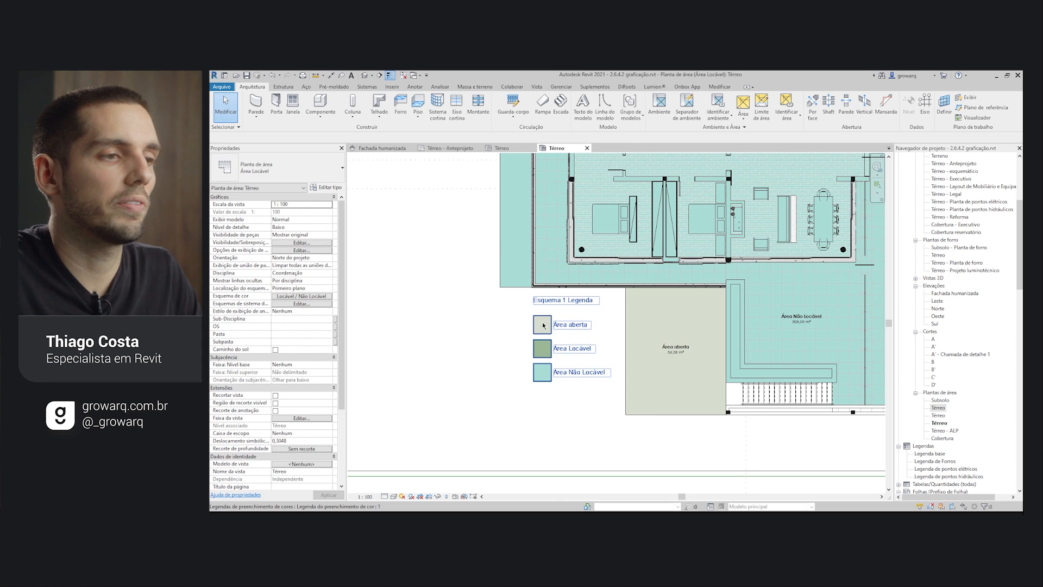
Step: Edit the legend's color scheme so that Área aberta is orange, RGB 255-128-000, and apply it
middle_drag(686, 345, 667, 357)
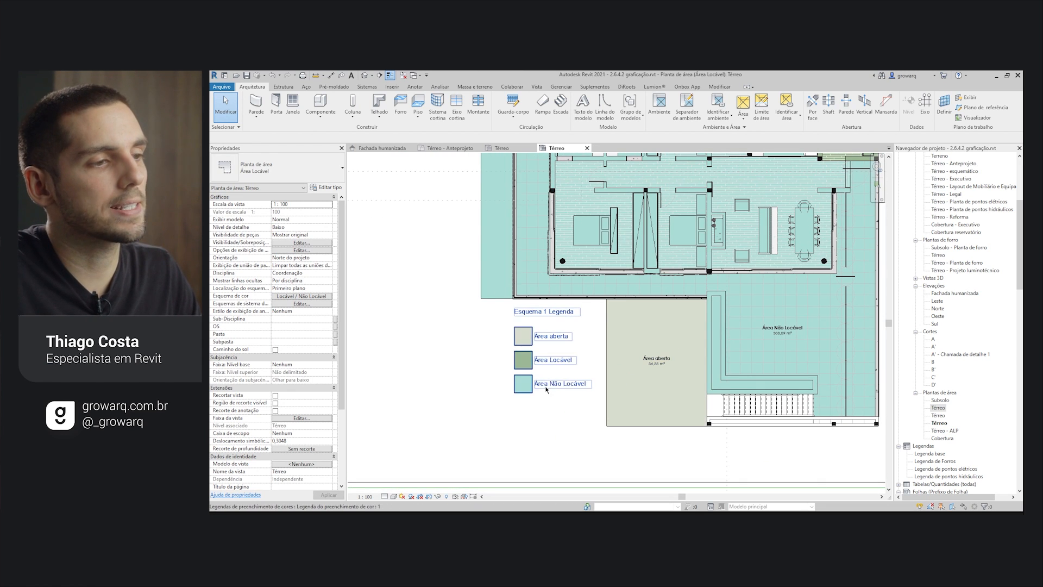
click(549, 363)
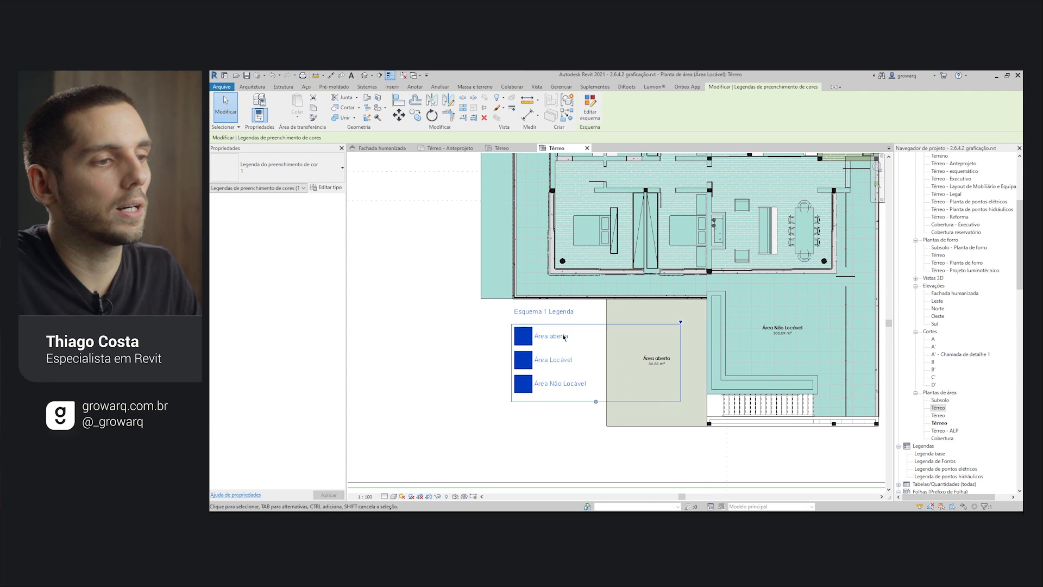
click(590, 111)
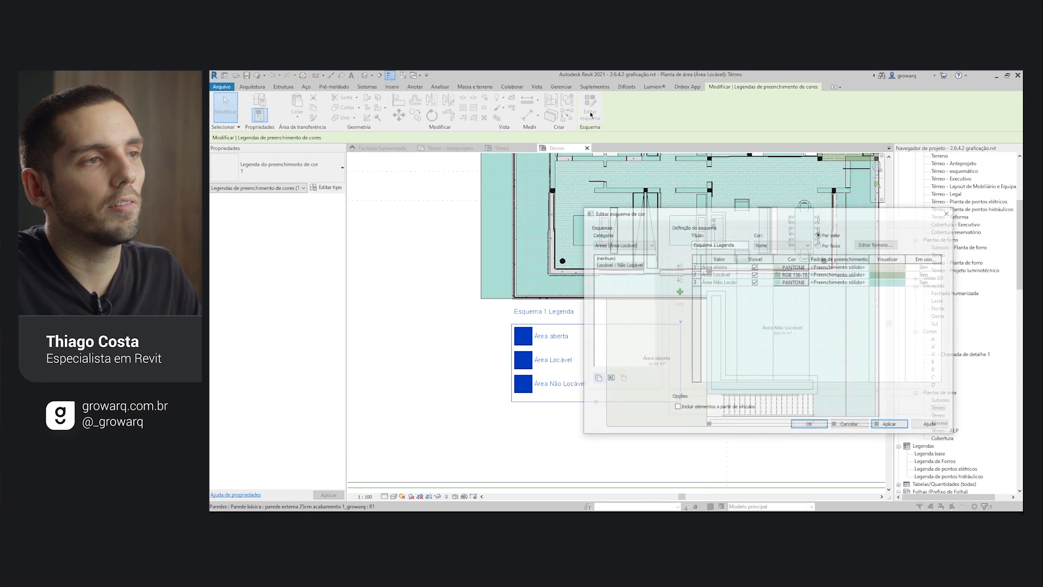
drag(686, 217, 369, 91)
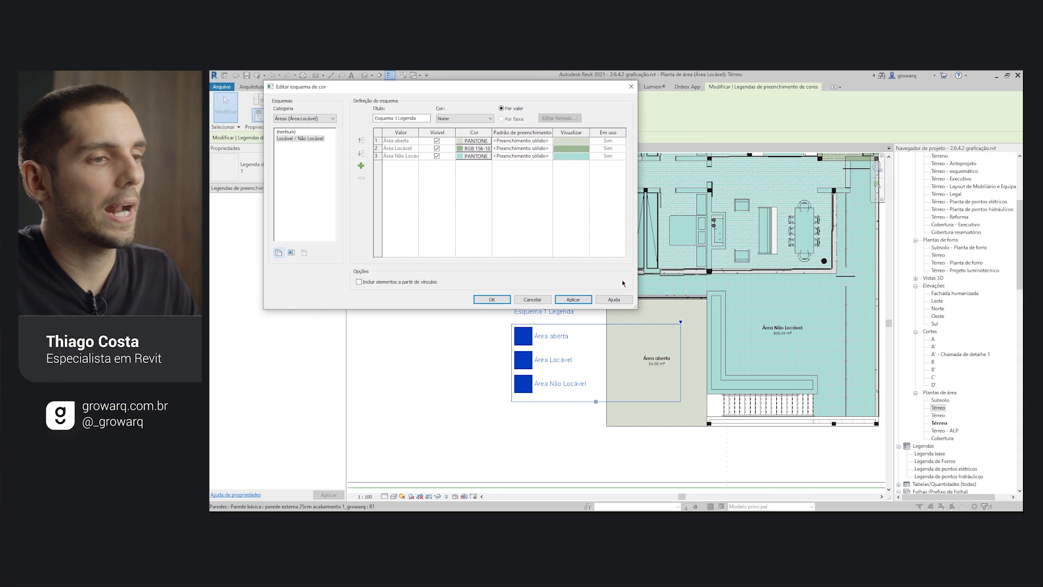
click(475, 141)
click(370, 165)
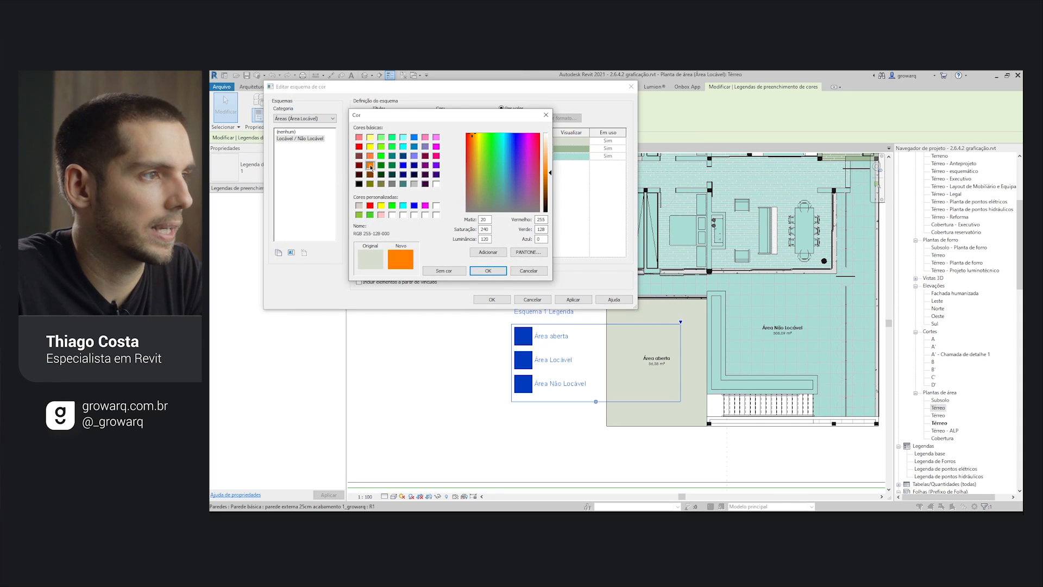
click(488, 270)
click(573, 299)
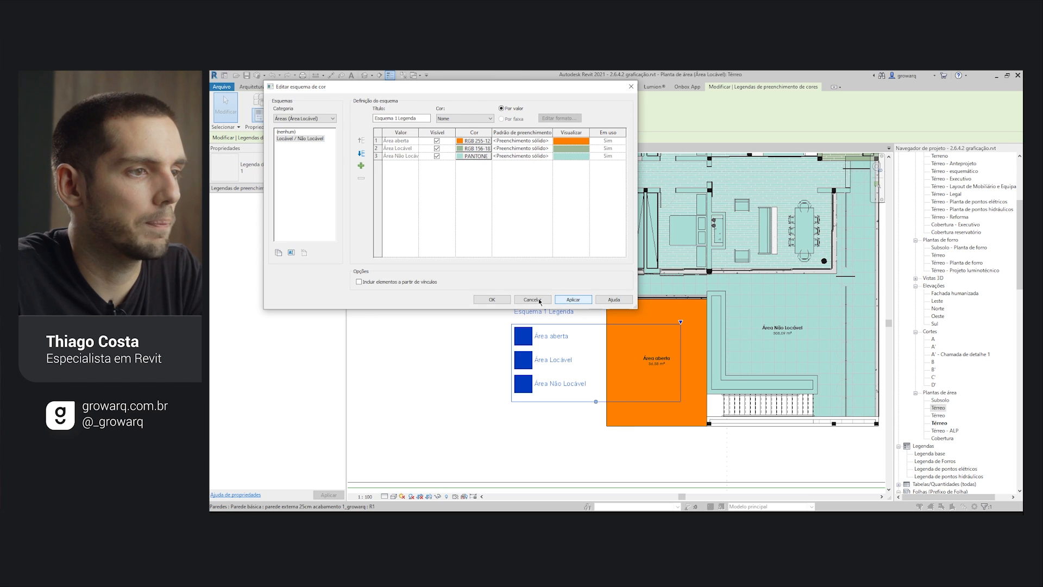
click(492, 300)
key(Escape)
scroll(622, 345, down, 2)
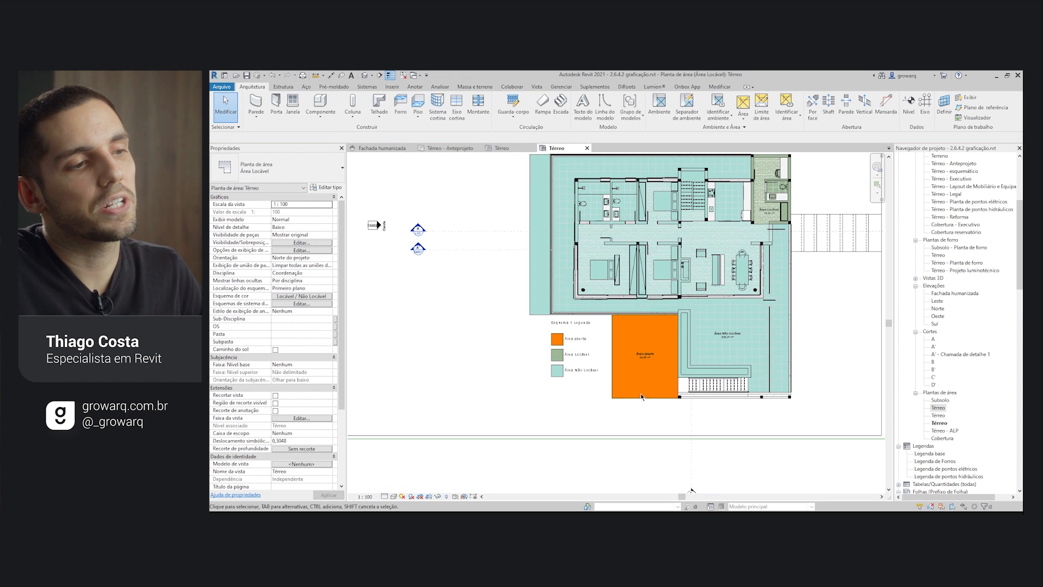
Step: Try to stretch Área aberta by pulling its lower boundary line down about 2.6 m, and undo the change
scroll(640, 391, up, 2)
drag(640, 400, 645, 438)
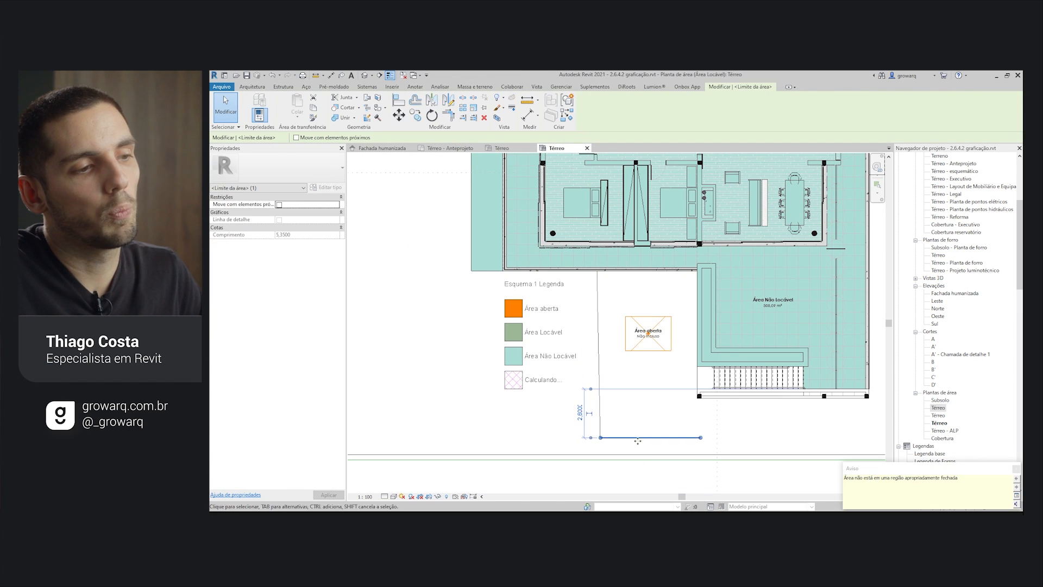
key(Escape)
key(ctrl+z)
Step: Move the lower boundary line of Área aberta down about 3.5 m with the Move command
middle_drag(646, 428, 637, 373)
click(631, 344)
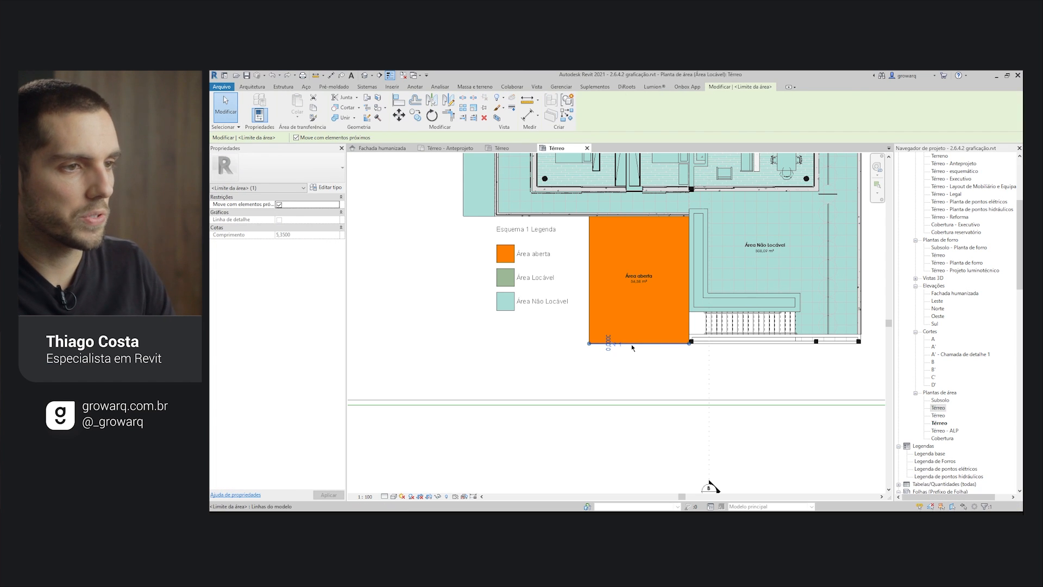
key(m)
key(v)
click(662, 362)
click(664, 429)
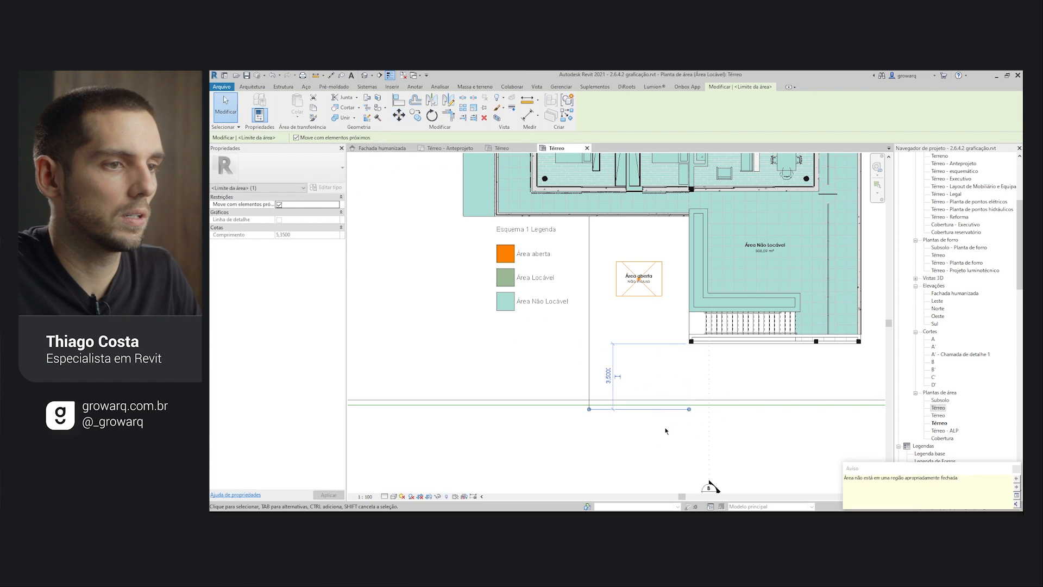
key(Escape)
Step: Trim/extend the moved lower line and the right boundary of Área aberta into a corner, closing the region
click(668, 409)
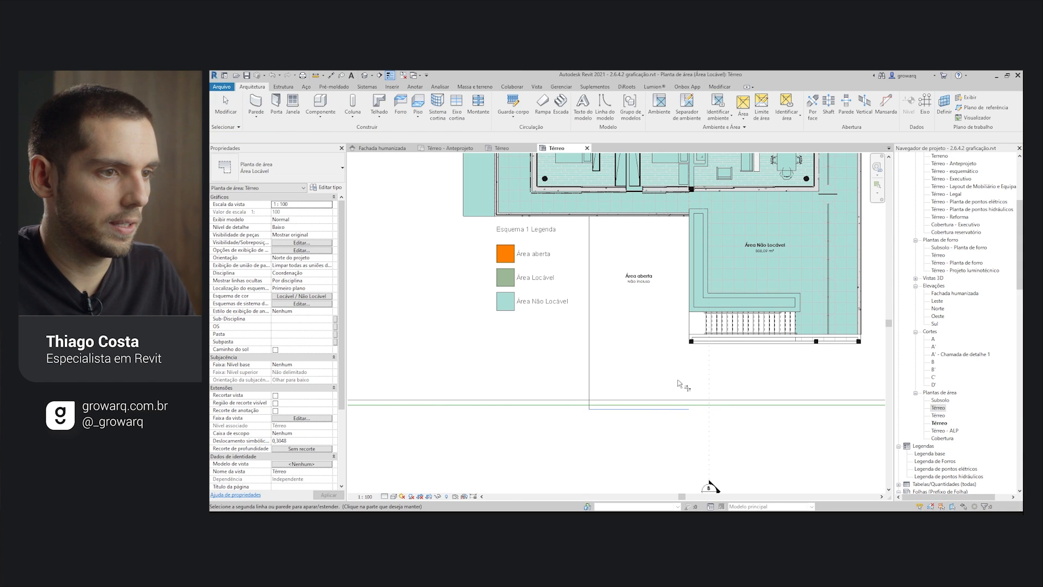
click(689, 326)
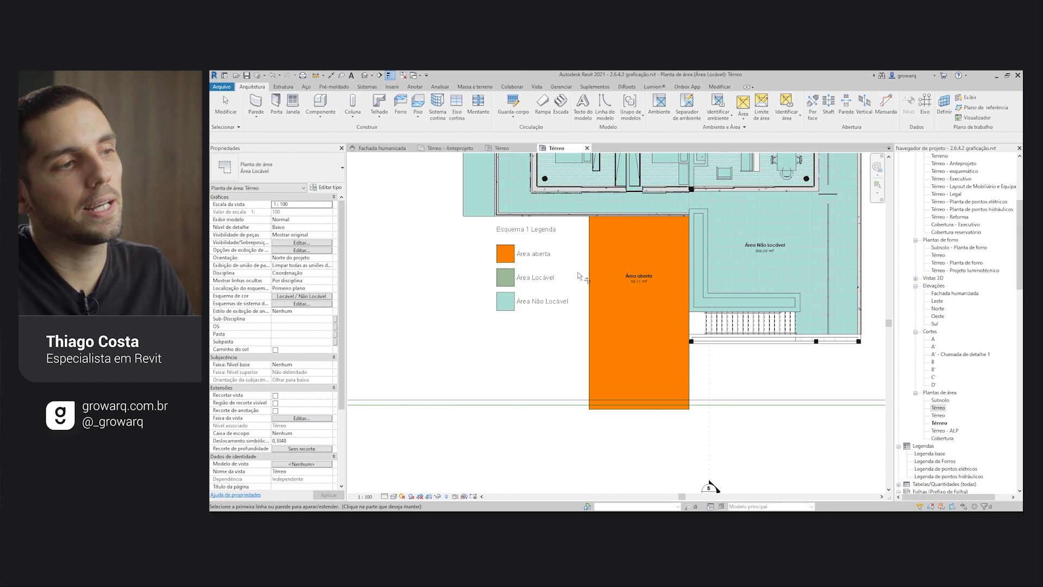
middle_drag(609, 293, 592, 375)
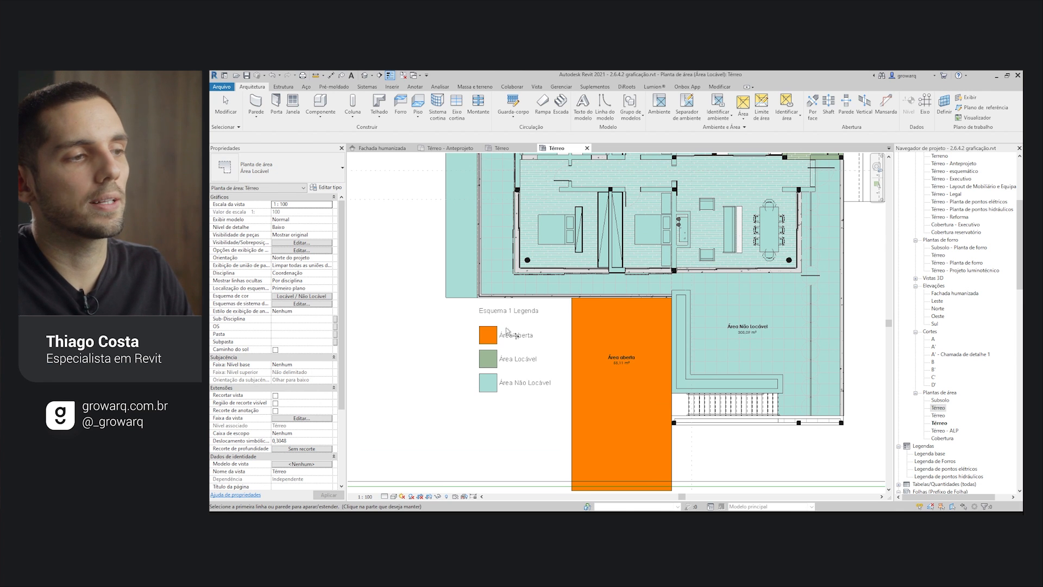
scroll(528, 380, down, 3)
key(Escape)
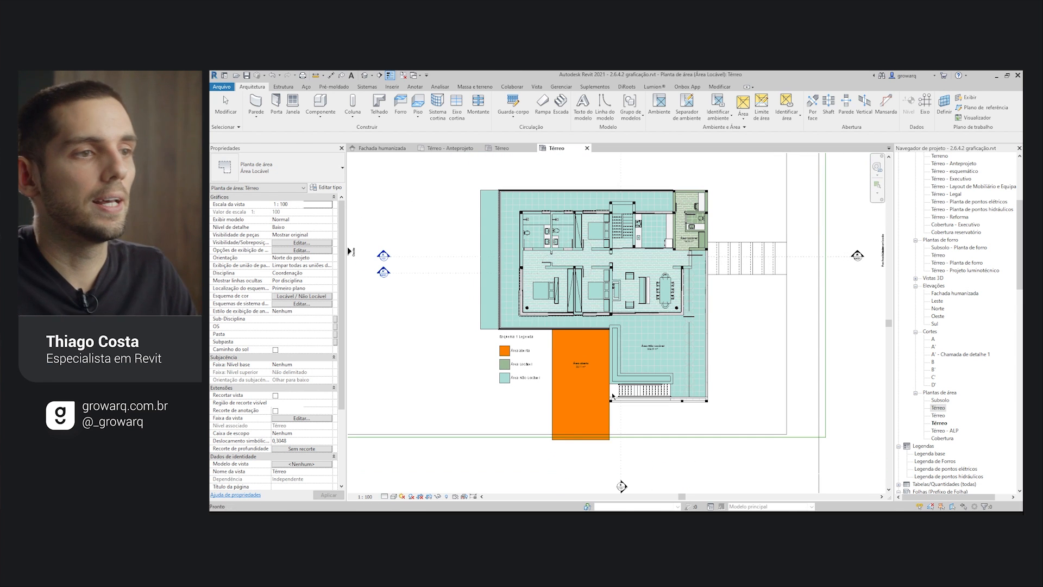